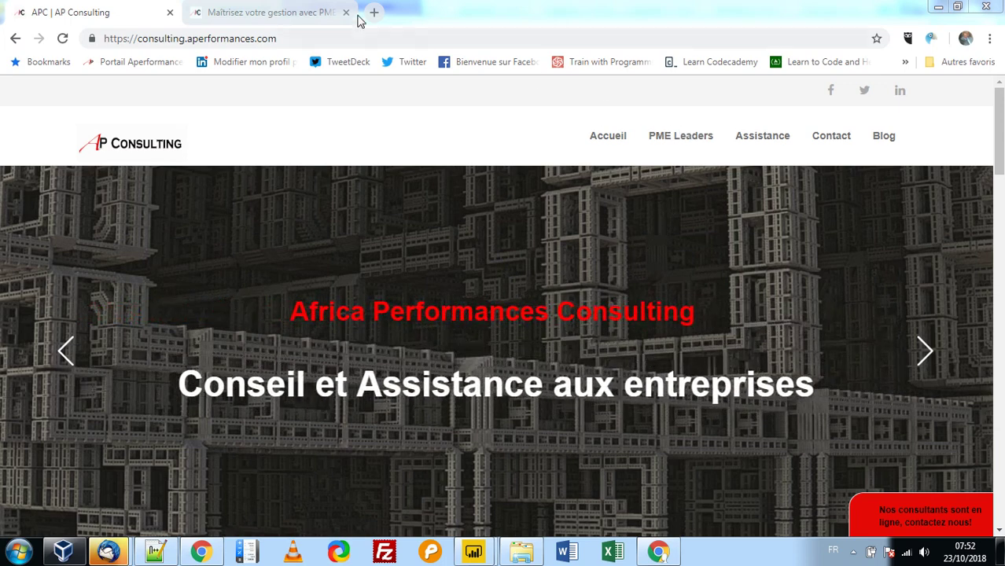
# Open the PME Leaders article and read down to its Système de gestion & Reporting features, highlighting the payroll, CRM and purchasing lines
pyautogui.click(285, 12)
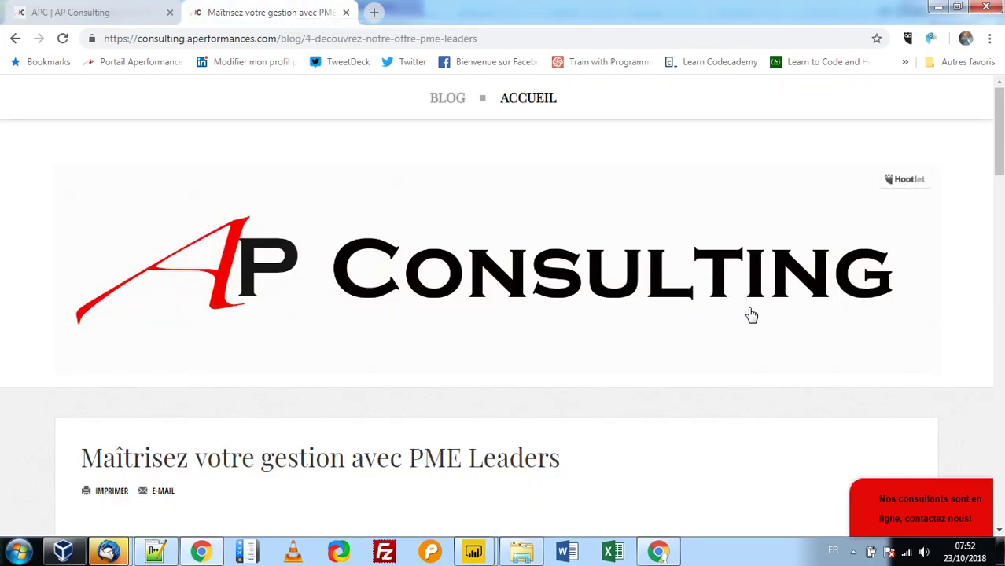
pyautogui.moveTo(1002, 118); pyautogui.dragTo(1001, 227)
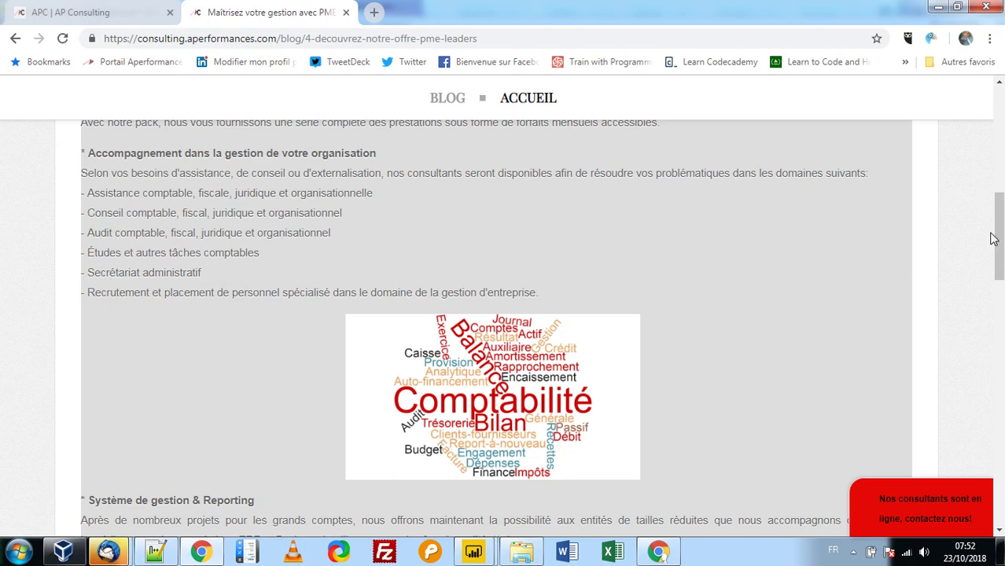
pyautogui.moveTo(1001, 235); pyautogui.dragTo(997, 299)
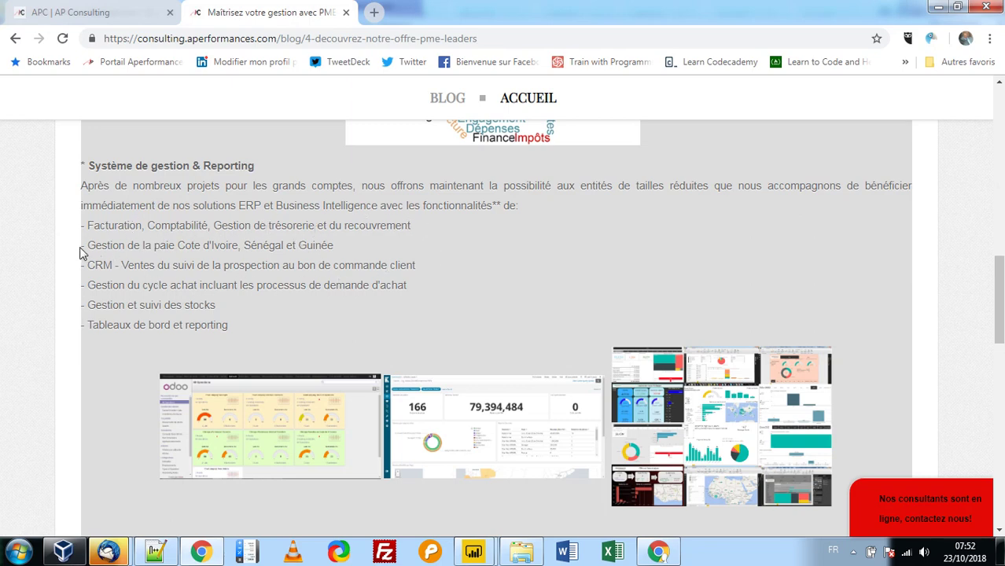
pyautogui.moveTo(81, 247); pyautogui.dragTo(152, 247)
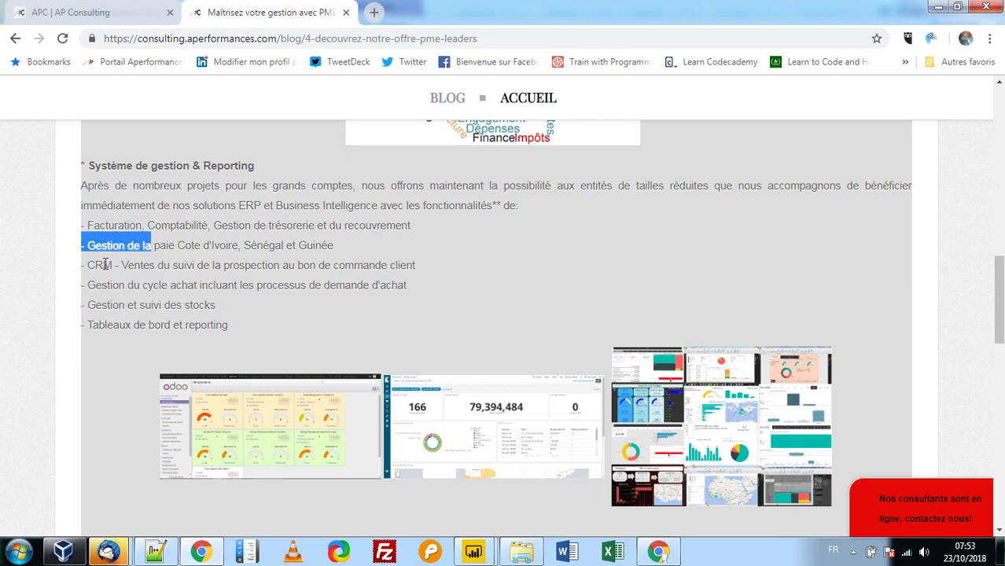
pyautogui.moveTo(82, 266); pyautogui.dragTo(131, 291)
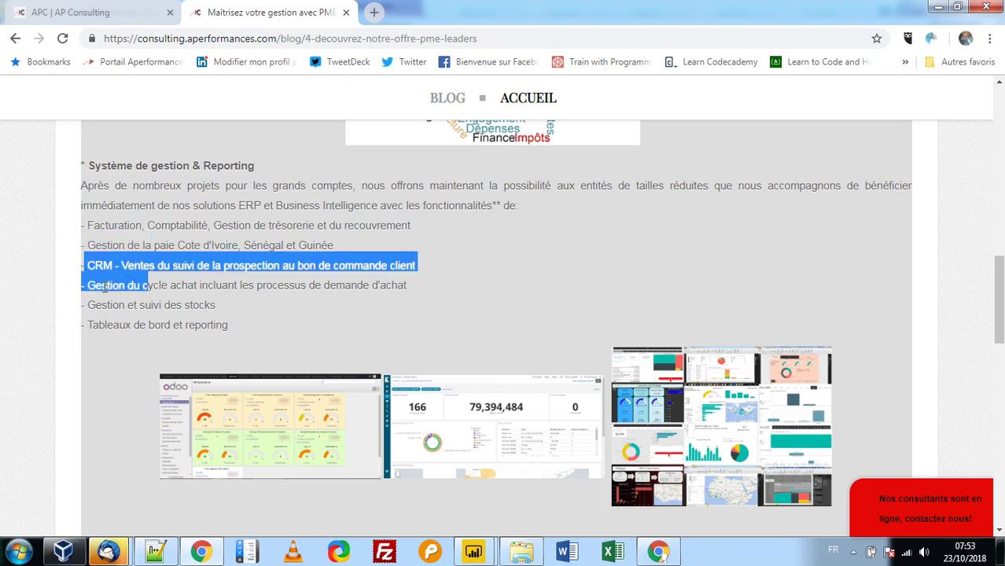
pyautogui.click(104, 290)
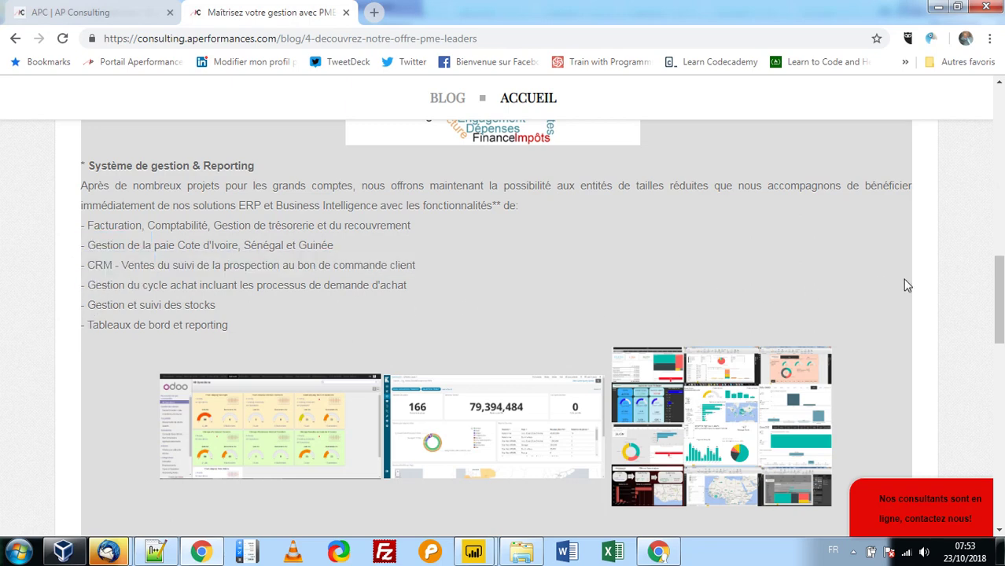
# Review the PME Leaders article again from its title through the support services to the Système de gestion & Reporting section
pyautogui.moveTo(999, 286); pyautogui.dragTo(988, 120)
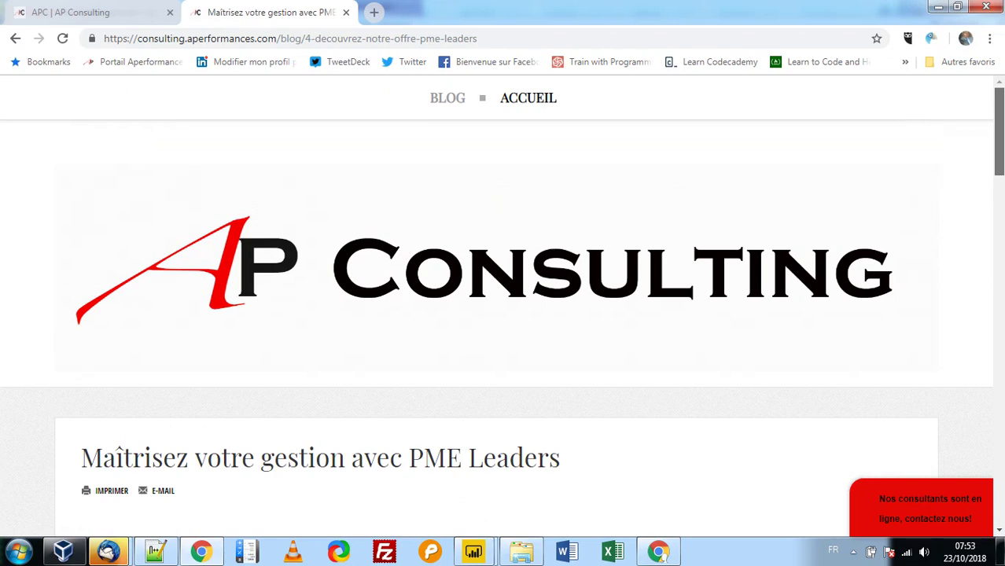
pyautogui.scroll(-7, 503, 331)
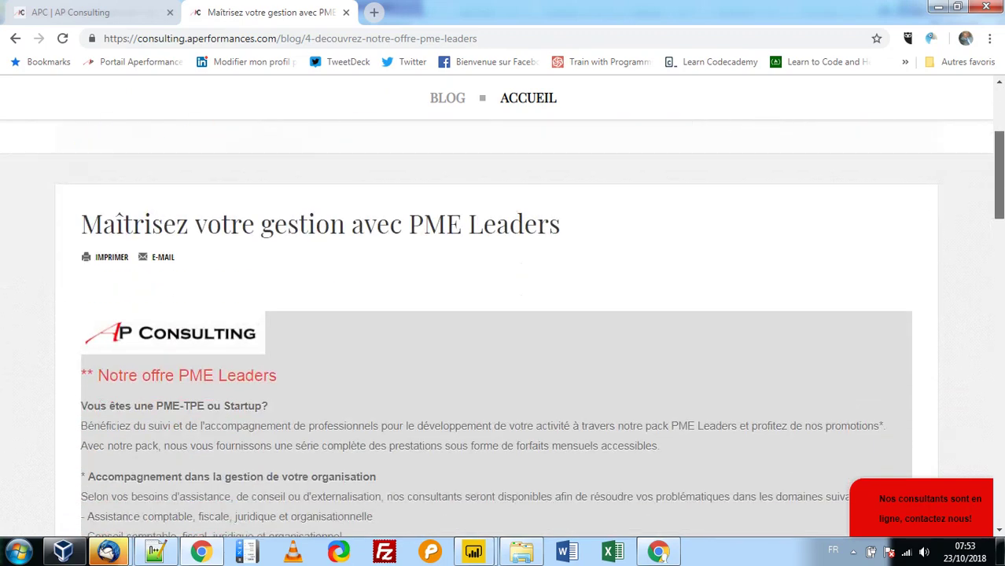
pyautogui.scroll(-5, 504, 330)
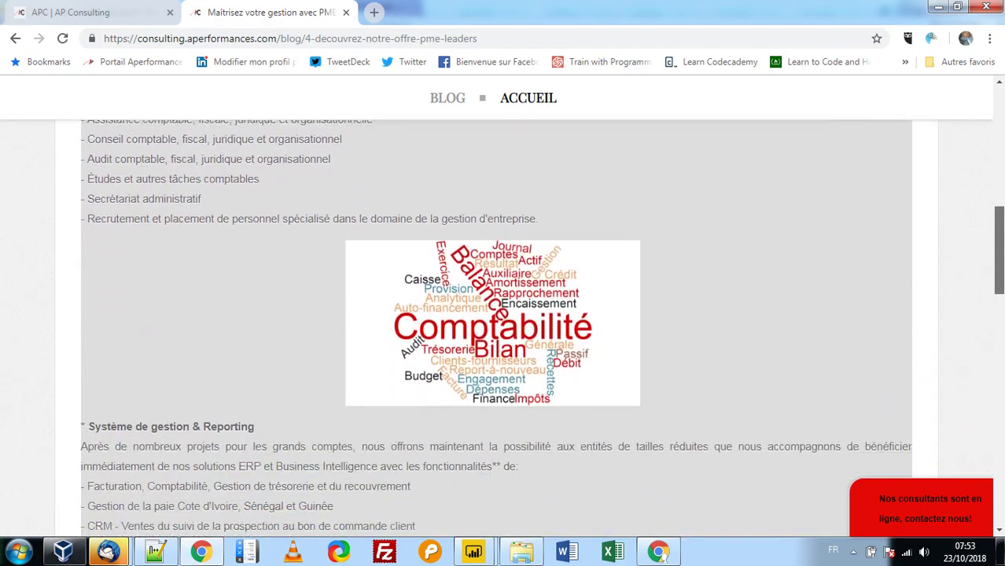
pyautogui.scroll(12, 475, 193)
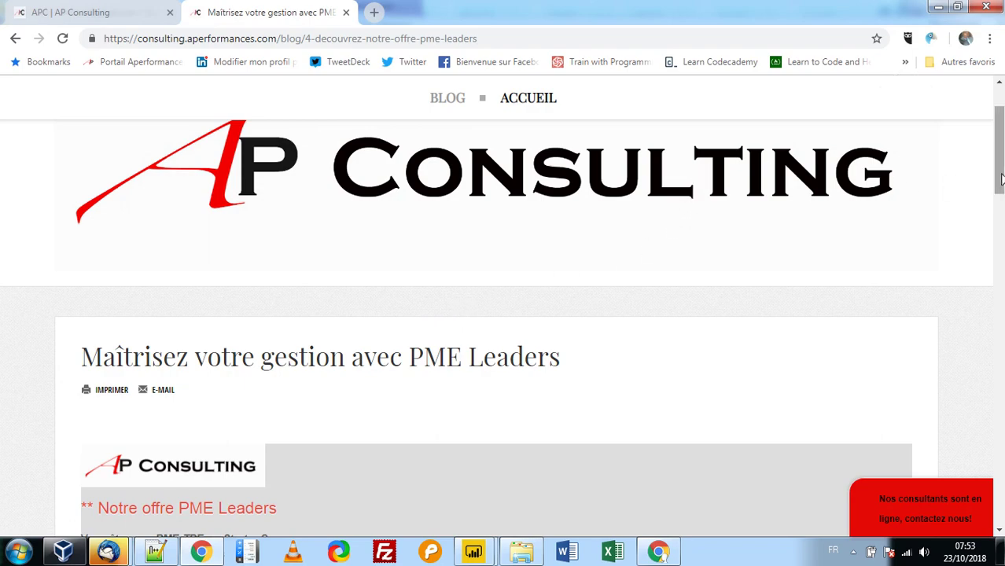
pyautogui.moveTo(1001, 179); pyautogui.dragTo(1001, 149)
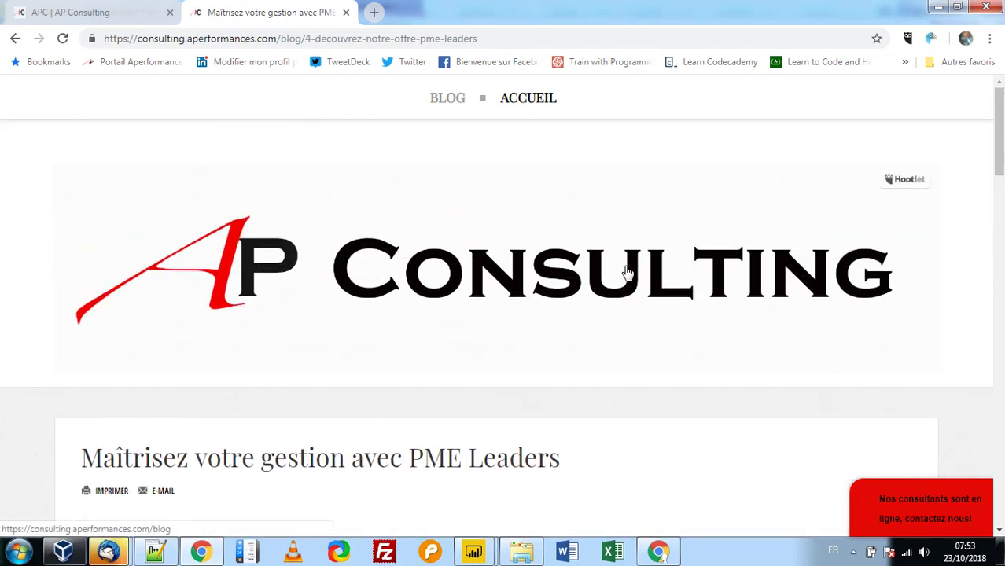
pyautogui.scroll(-6, 629, 279)
pyautogui.scroll(-4, 635, 287)
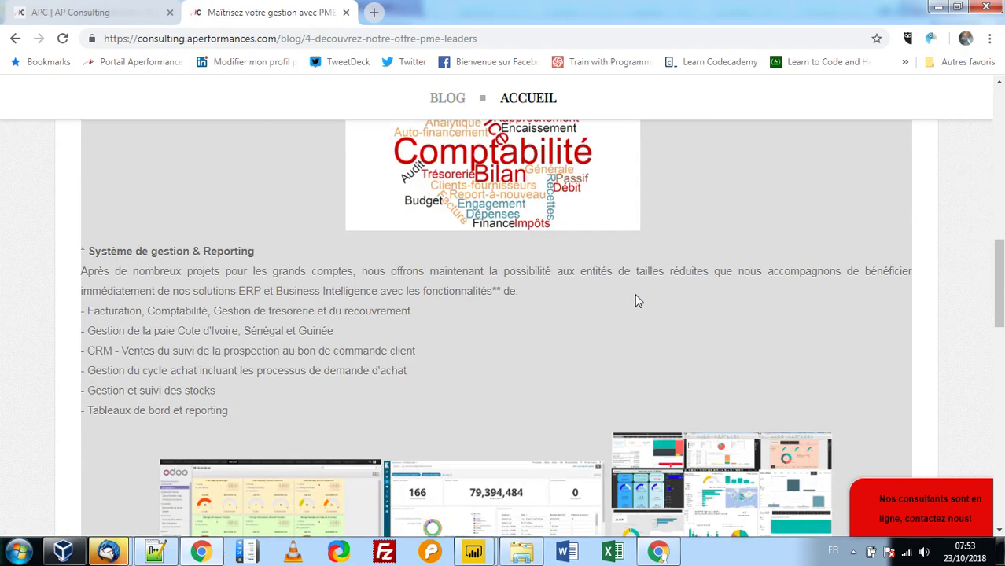
# Look over the AP Consulting home page from the banner to the Notre Approche section
pyautogui.click(110, 9)
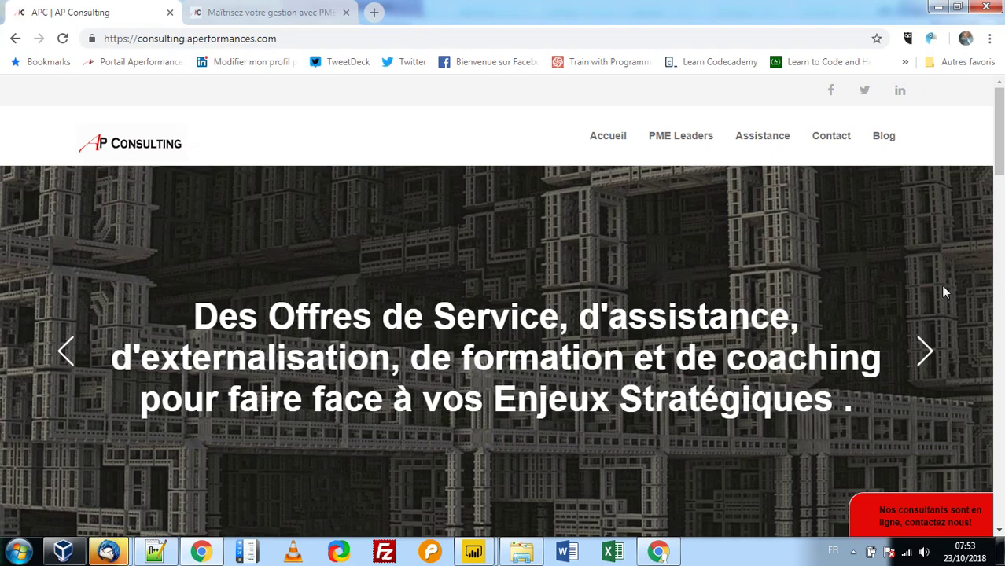
pyautogui.scroll(-4, 502, 351)
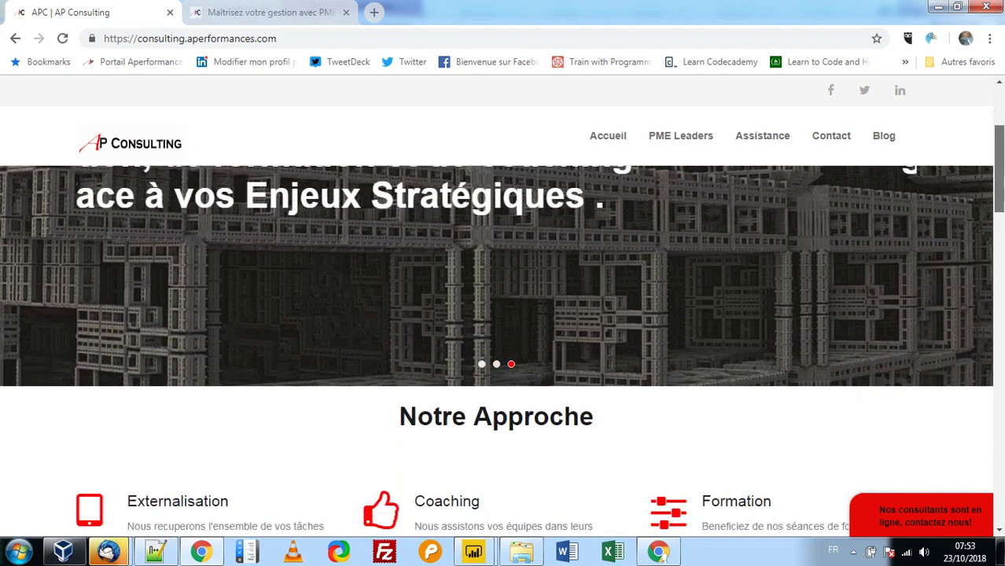
pyautogui.moveTo(1000, 148); pyautogui.dragTo(1000, 118)
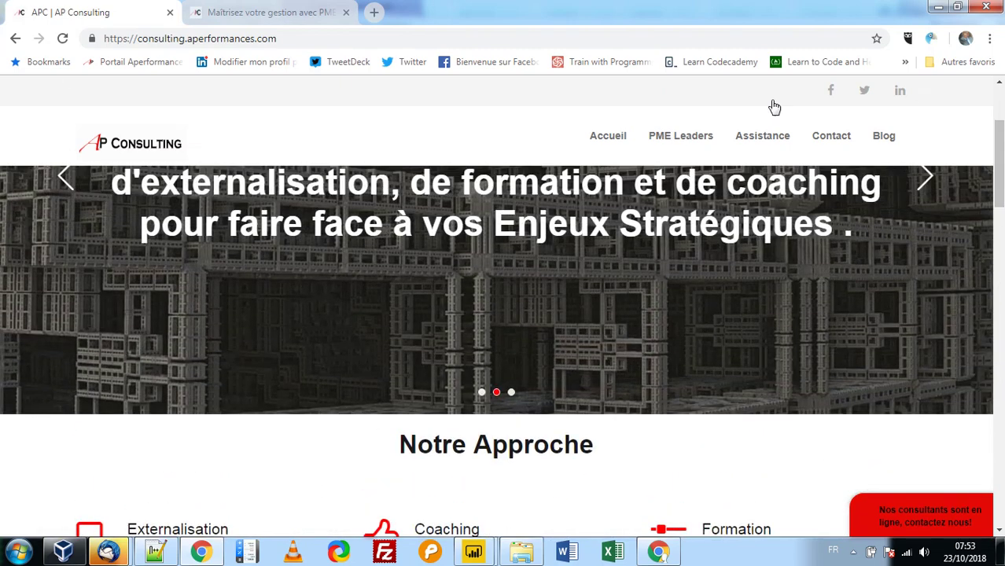
# Return to the PME Leaders article and highlight the full feature list from Facturation to Tableaux de bord et reporting
pyautogui.click(237, 12)
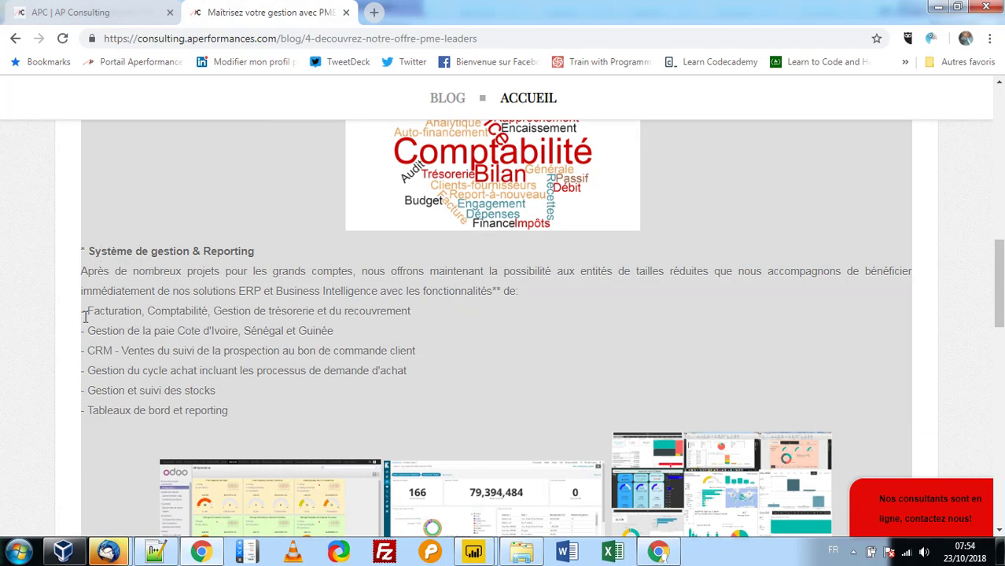
pyautogui.moveTo(82, 312); pyautogui.dragTo(266, 408)
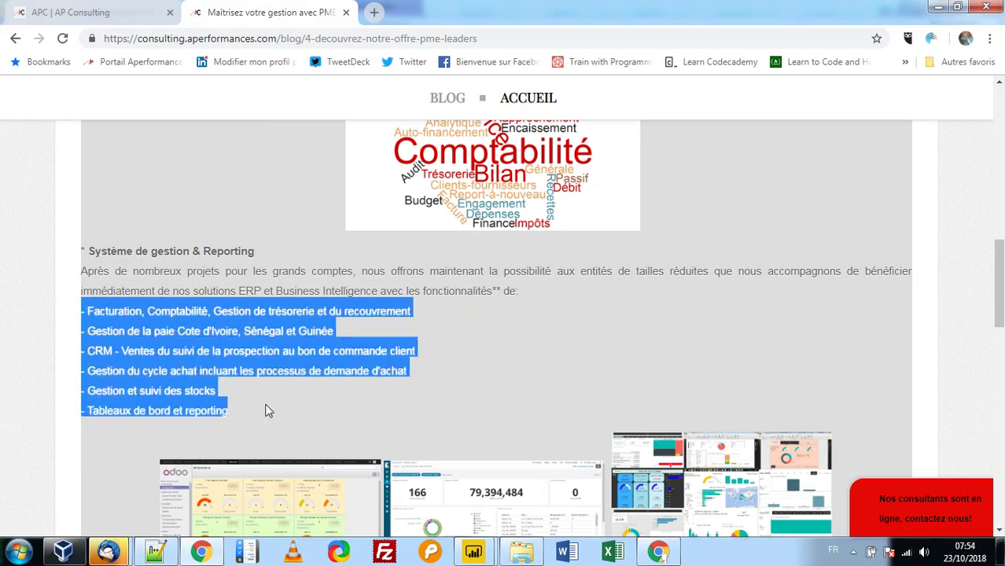
pyautogui.click(206, 308)
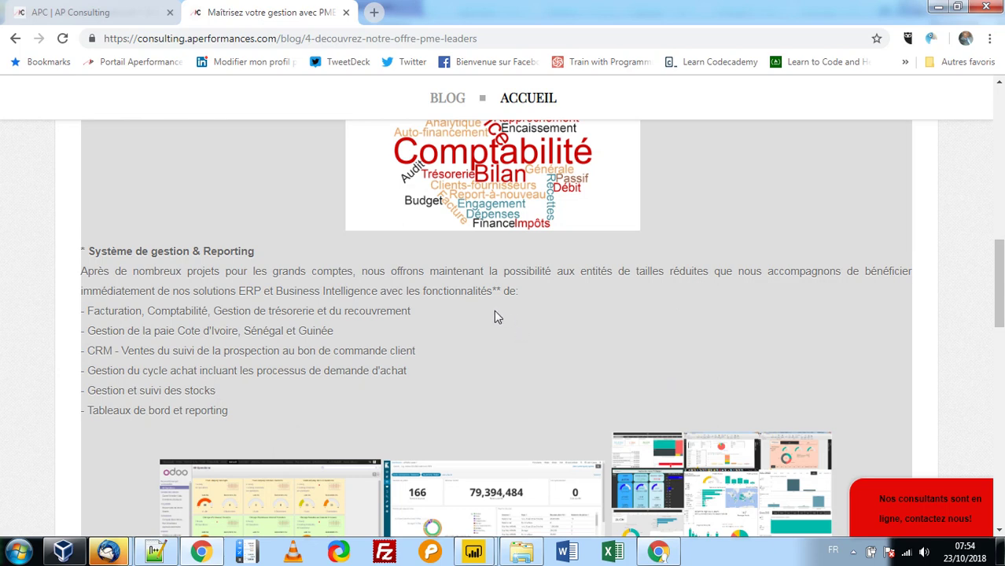
# Switch to Power BI Desktop and view the overview pages of the Process Ventes and Operations reports
pyautogui.moveTo(473, 551)
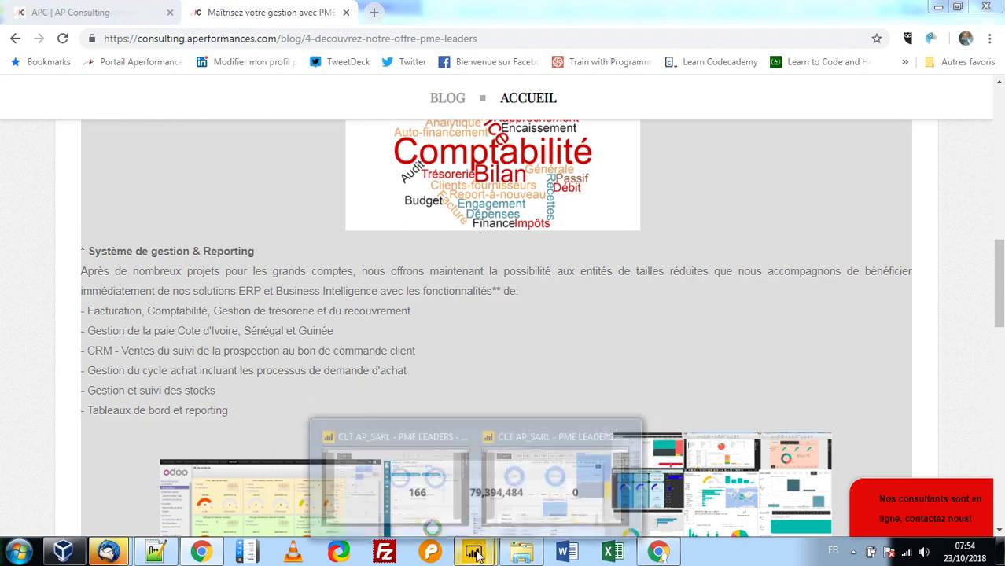
pyautogui.moveTo(445, 487)
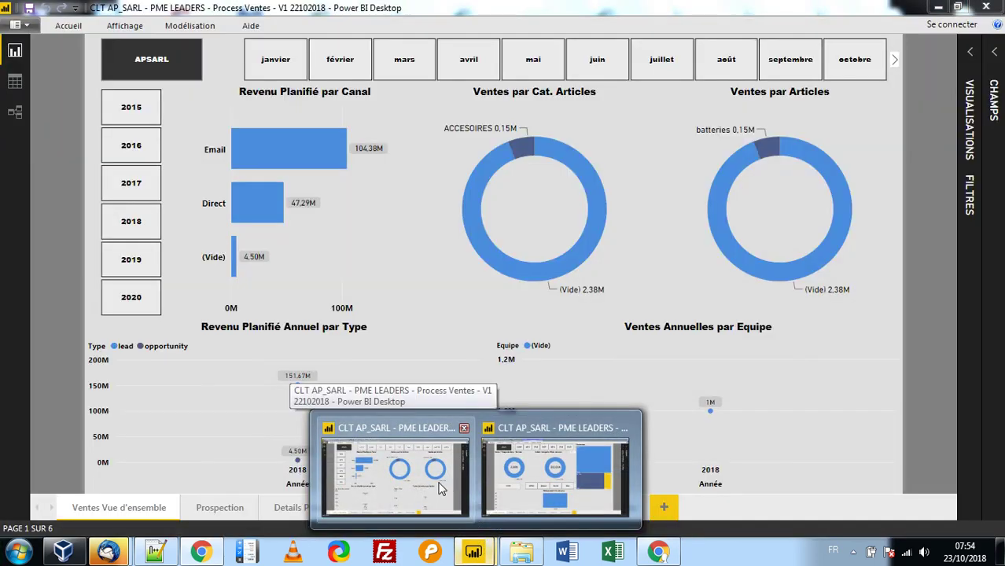
pyautogui.click(440, 488)
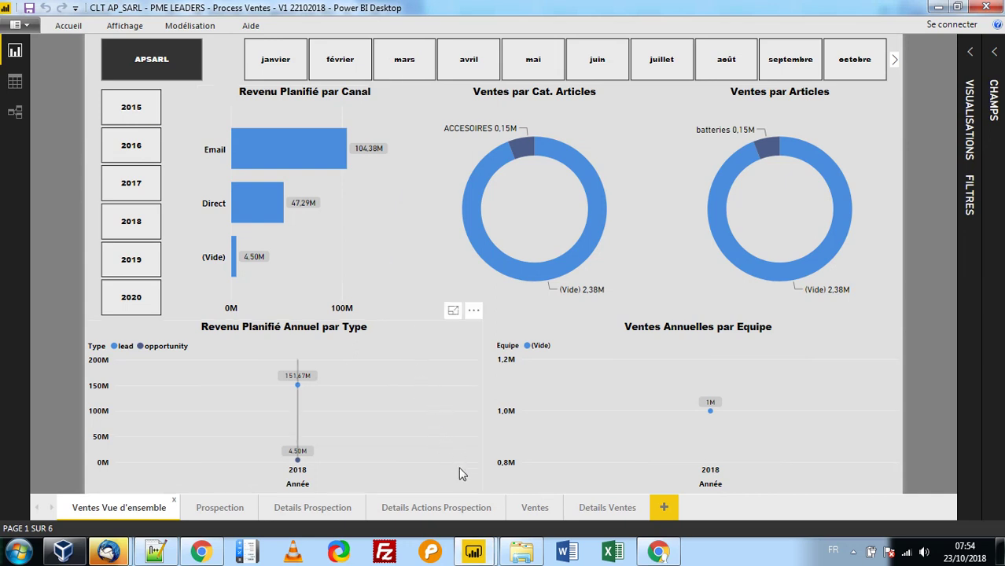
pyautogui.moveTo(482, 556)
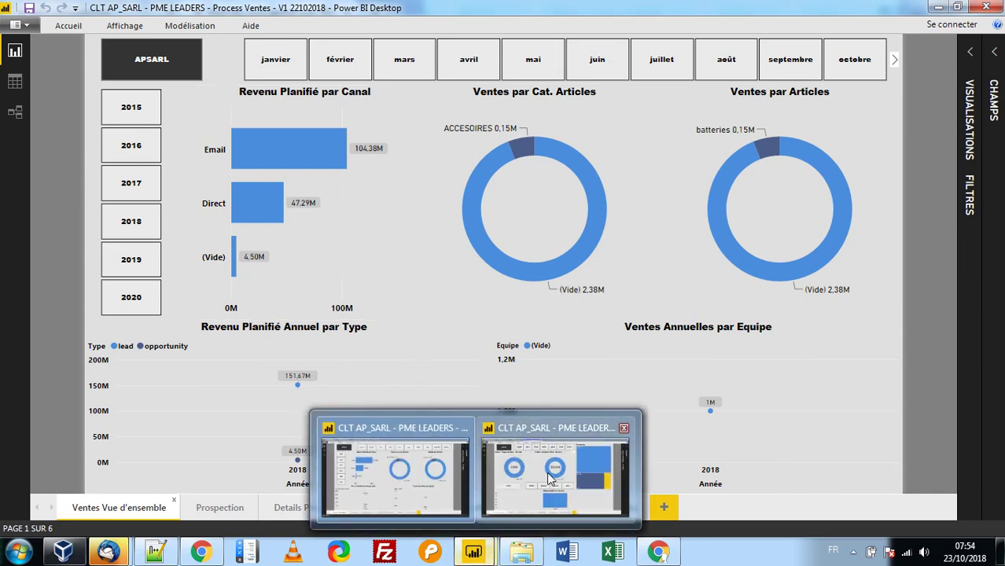
pyautogui.click(509, 425)
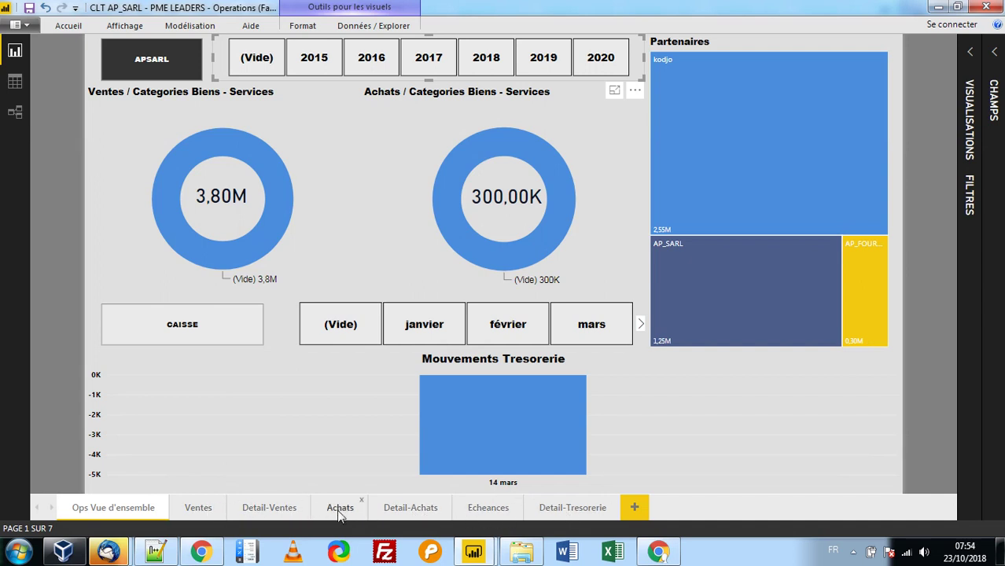
# Return to the Process Ventes report and examine its Ventes Vue d'ensemble page
pyautogui.moveTo(474, 553)
pyautogui.moveTo(473, 554)
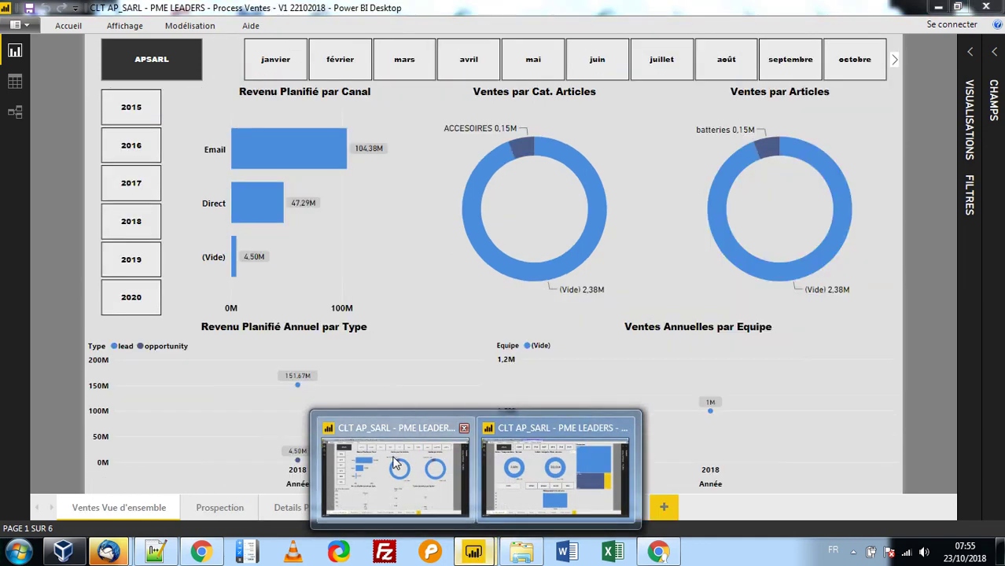
pyautogui.click(550, 472)
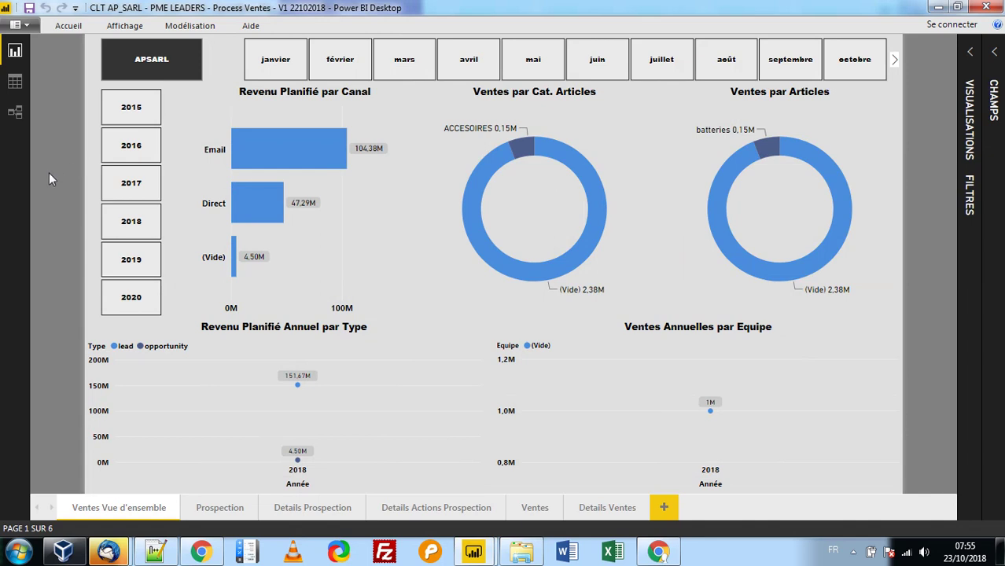
pyautogui.moveTo(475, 552)
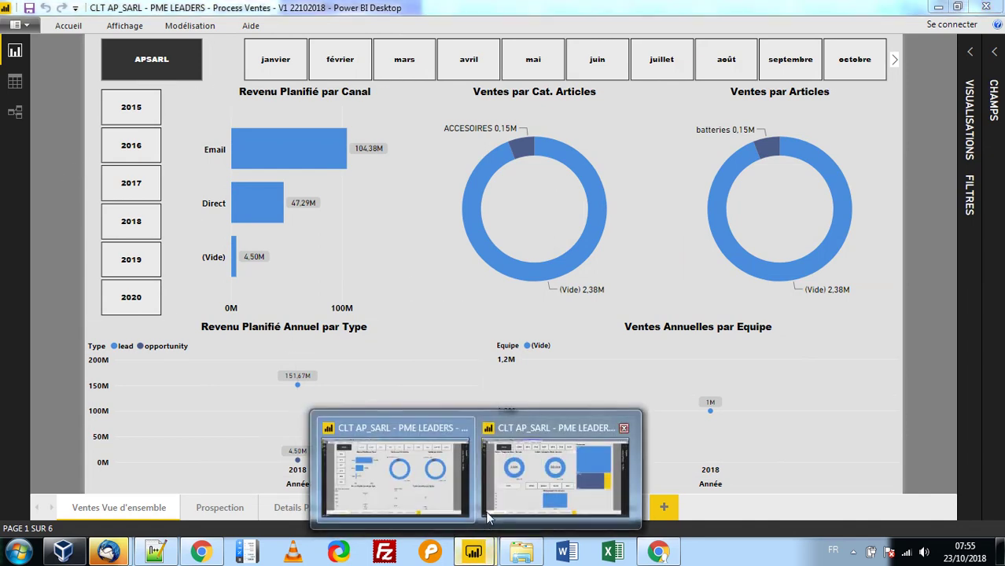
pyautogui.click(436, 472)
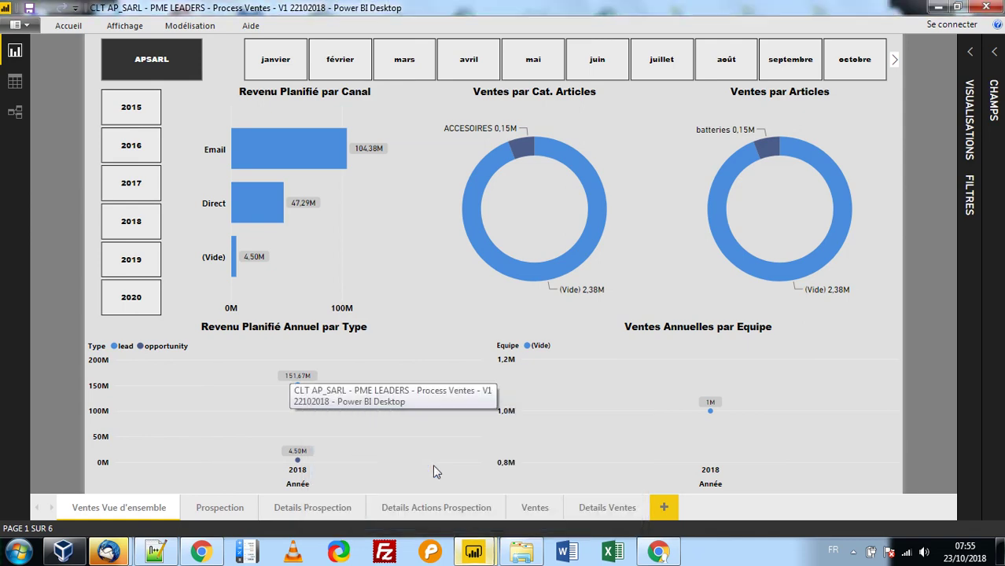
# Compare the Operations report's overview with the Process Ventes report, ending on Process Ventes
pyautogui.moveTo(473, 552)
pyautogui.click(527, 472)
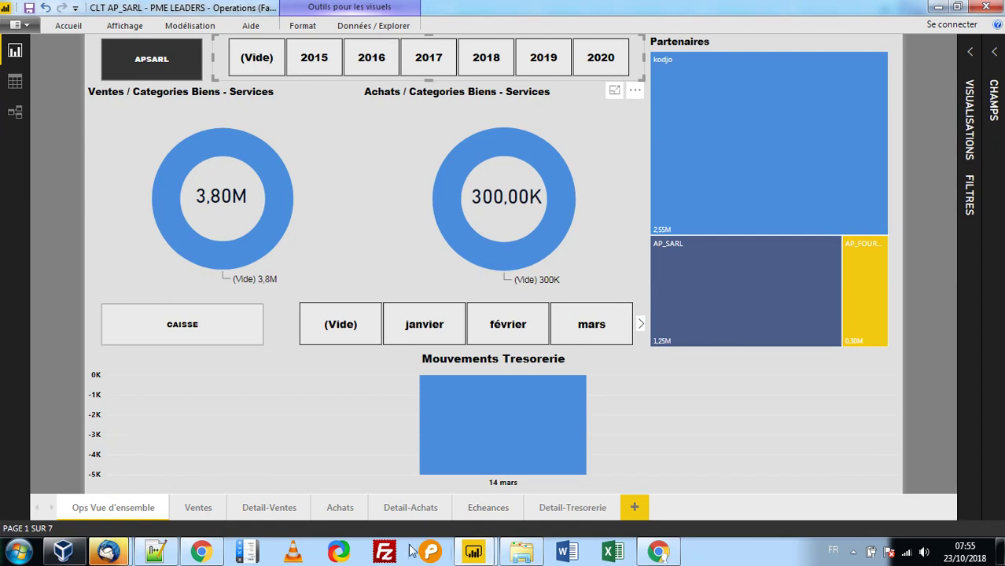
pyautogui.moveTo(476, 552)
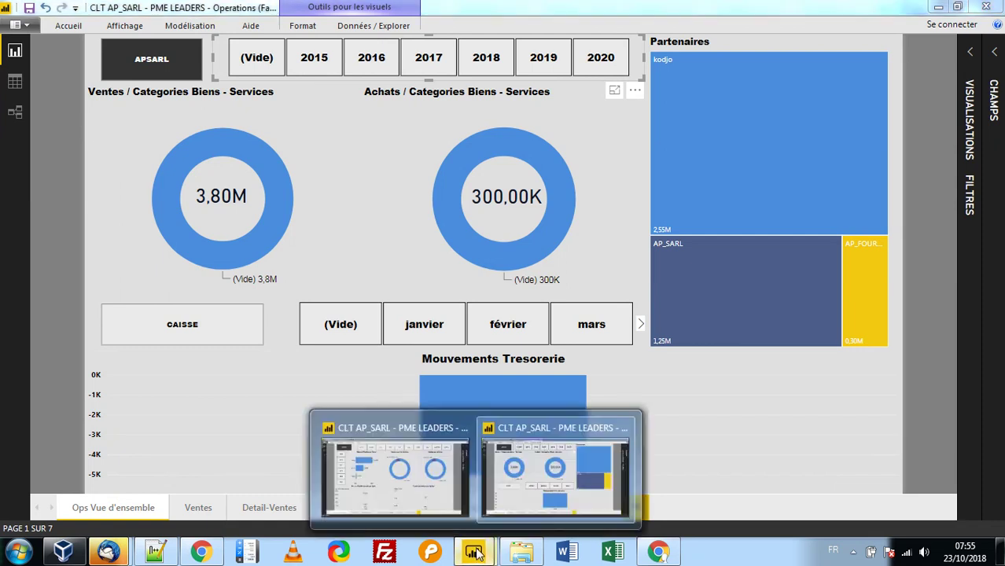
pyautogui.click(450, 465)
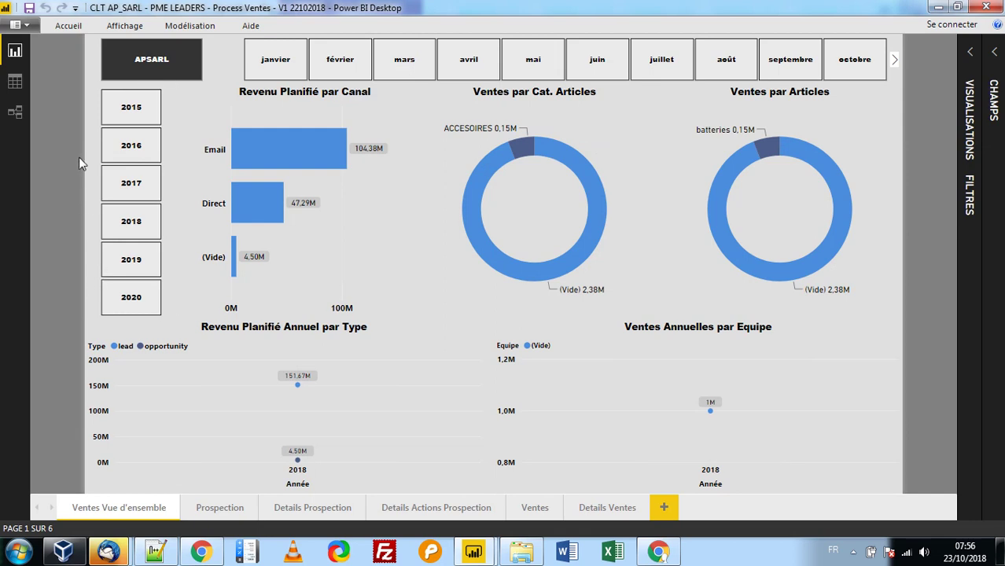
# Open the complete Obtenir les données connector list and examine the available data sources
pyautogui.click(68, 26)
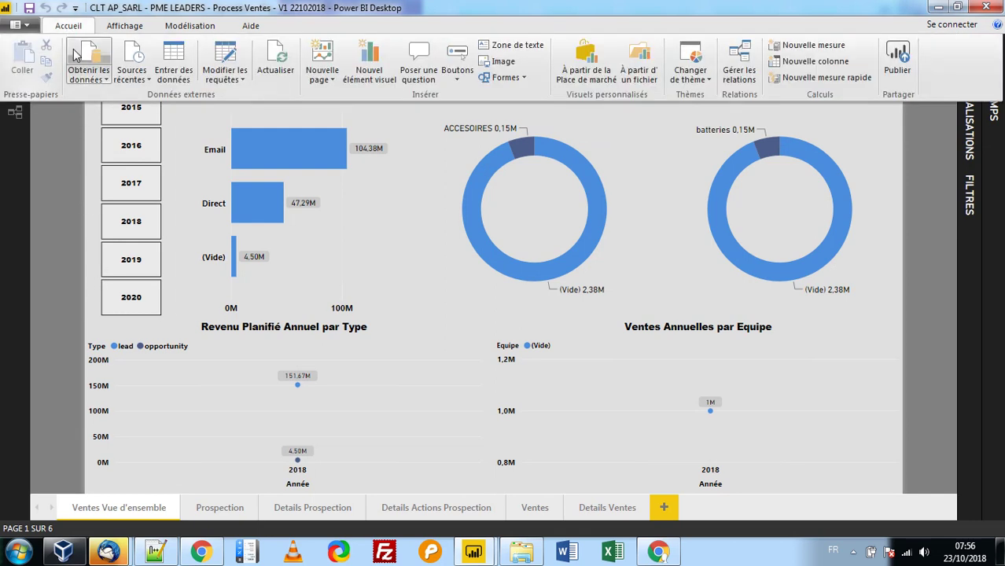
pyautogui.click(89, 77)
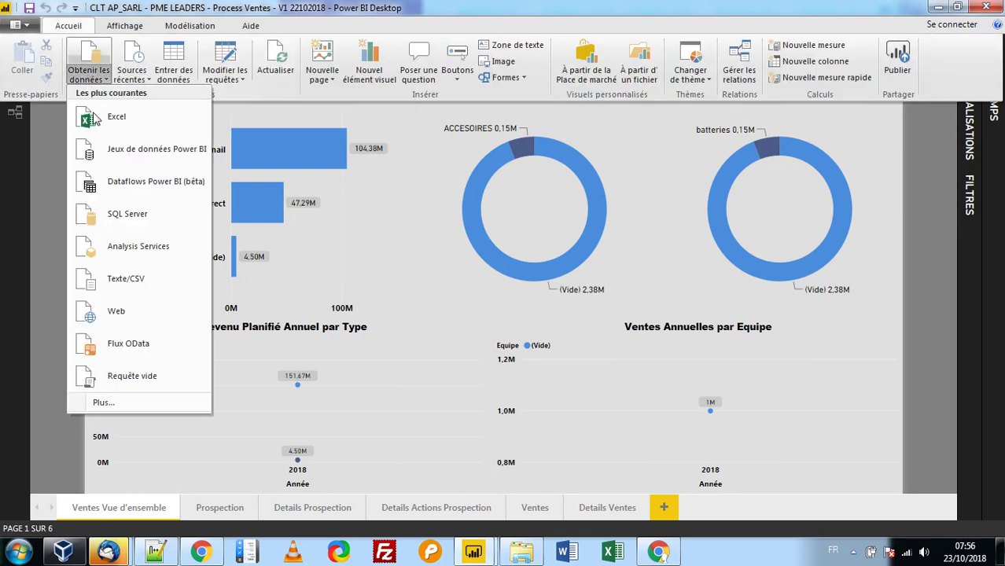
pyautogui.click(103, 403)
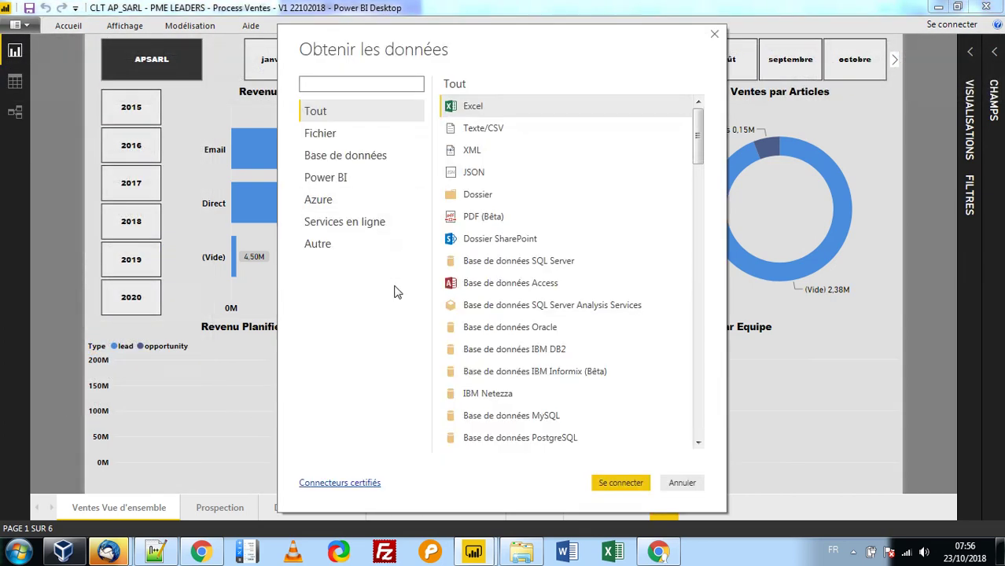
pyautogui.scroll(-15, 596, 276)
pyautogui.scroll(-5, 602, 291)
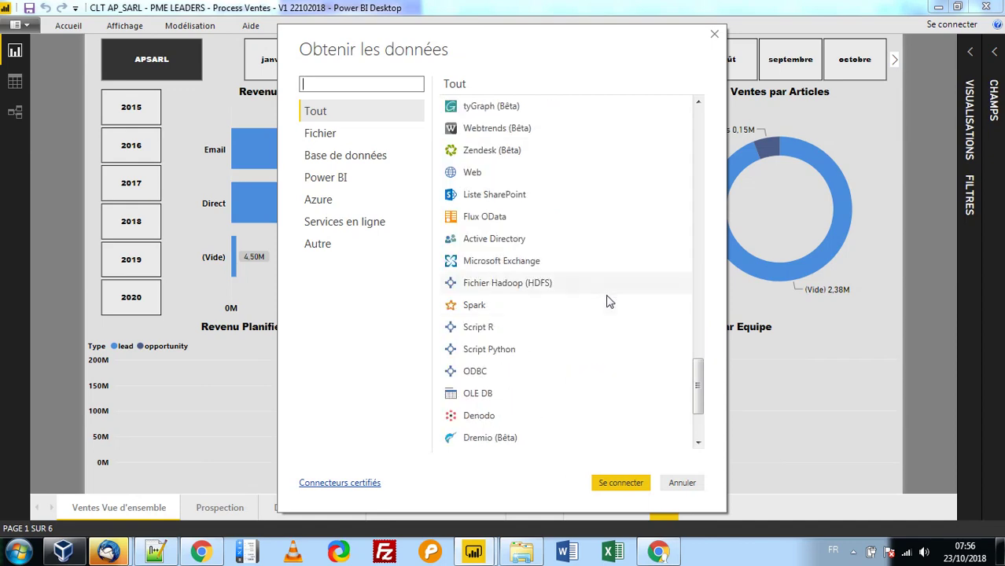
pyautogui.scroll(15, 608, 321)
pyautogui.scroll(10, 608, 321)
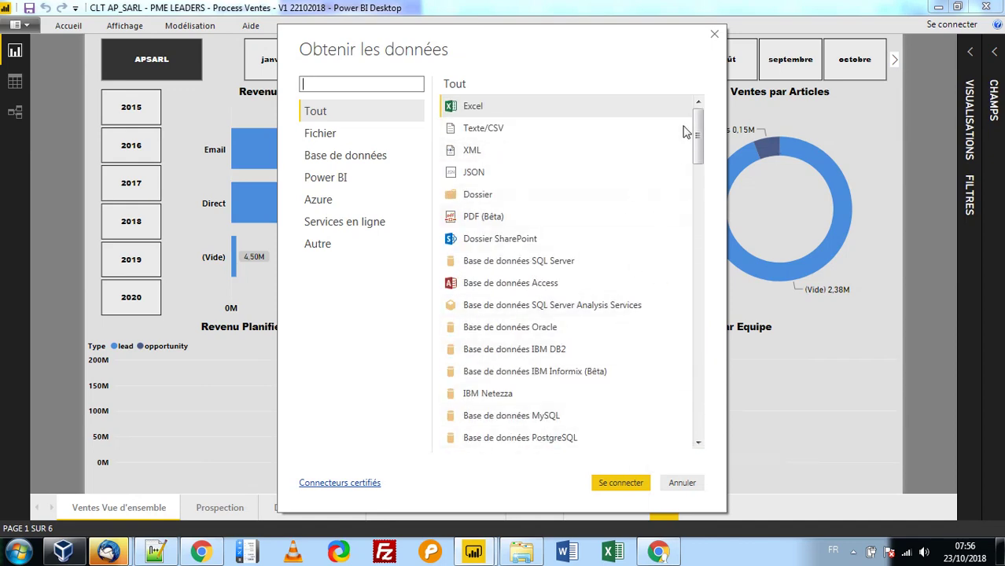
# Examine the database connectors further down the Obtenir les données list and close the dialog without connecting
pyautogui.moveTo(697, 128); pyautogui.dragTo(697, 152)
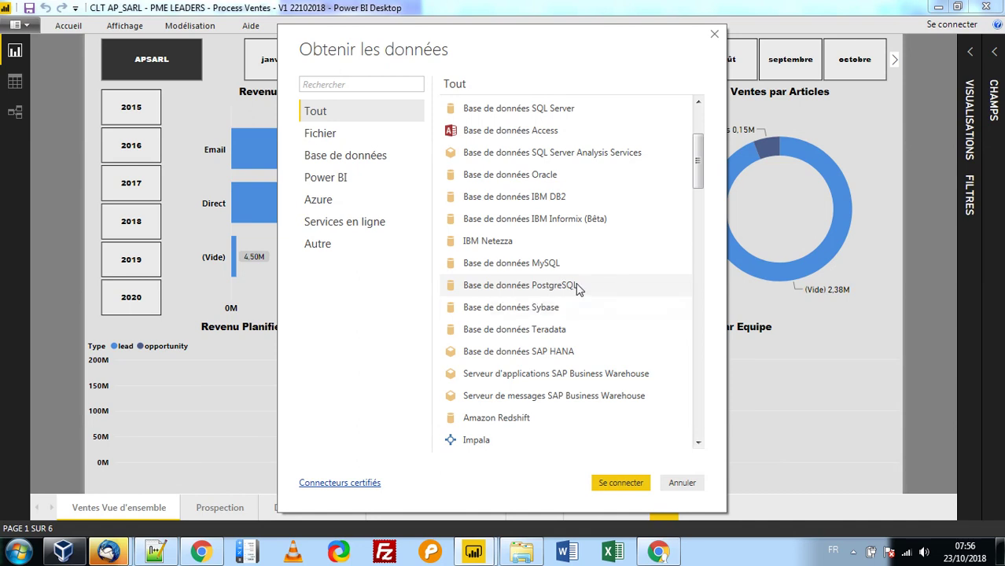
pyautogui.click(715, 37)
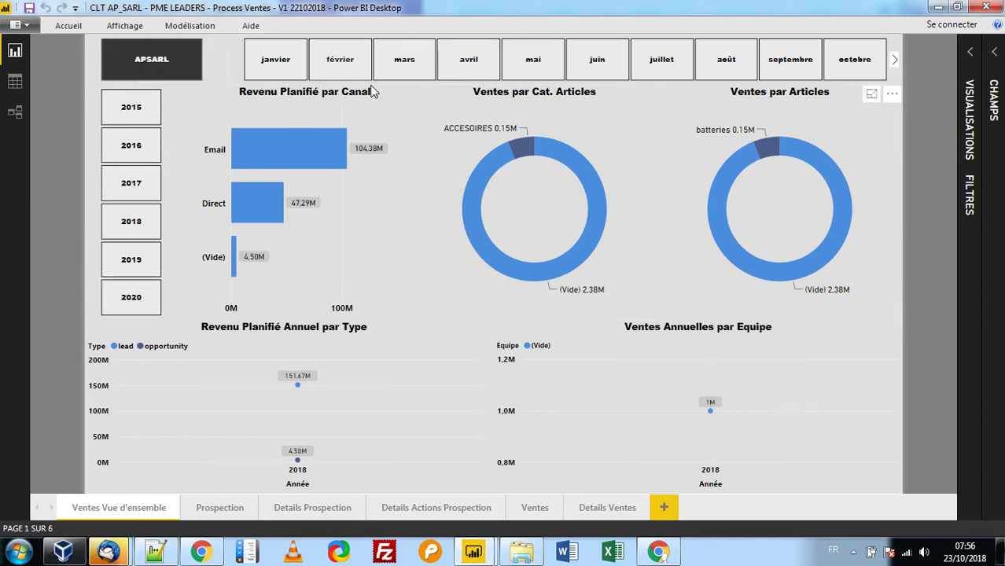
# Cross-filter the sales overview by the Email, Direct and (Vide) bars of Revenu Planifié par Canal, ending on Email
pyautogui.click(307, 148)
pyautogui.click(259, 204)
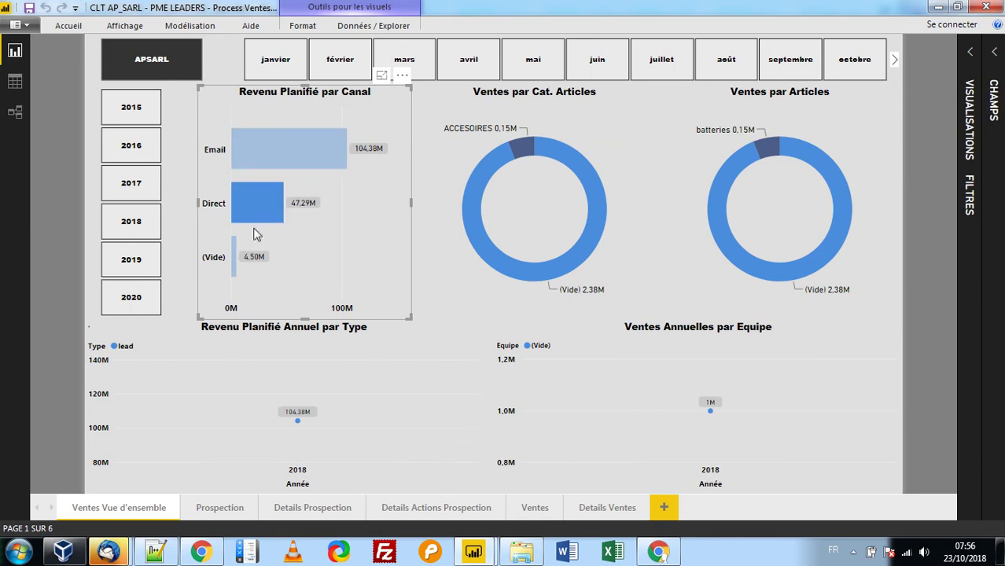
pyautogui.click(234, 265)
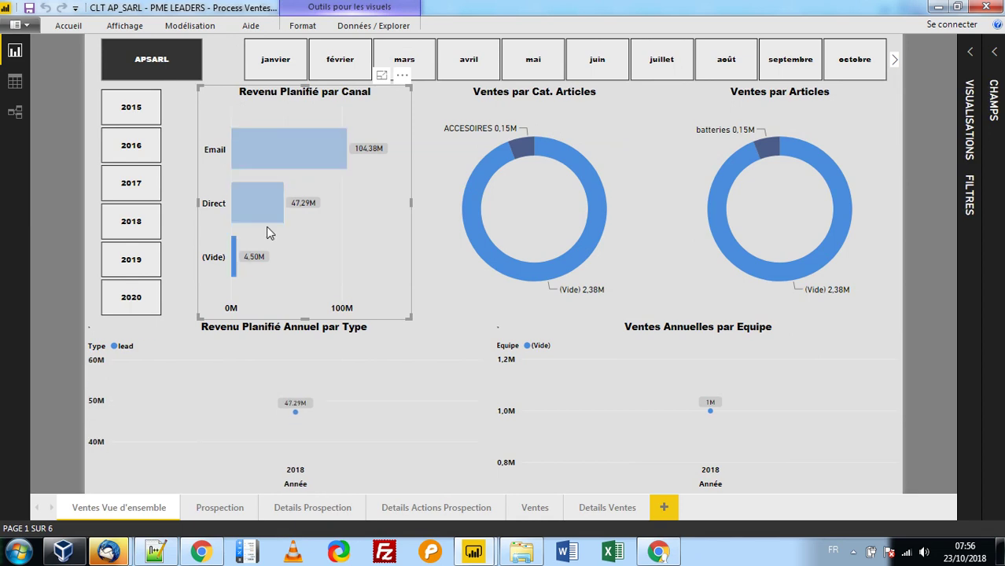
pyautogui.click(280, 152)
# Start refreshing the report data, review the tables listed for evaluation, and cancel the refresh
pyautogui.click(68, 25)
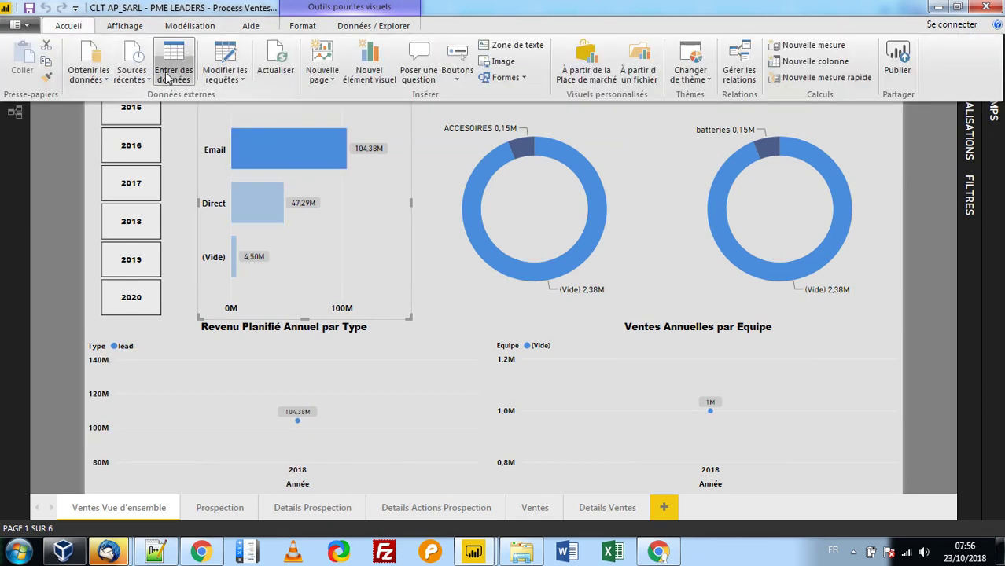
pyautogui.click(280, 63)
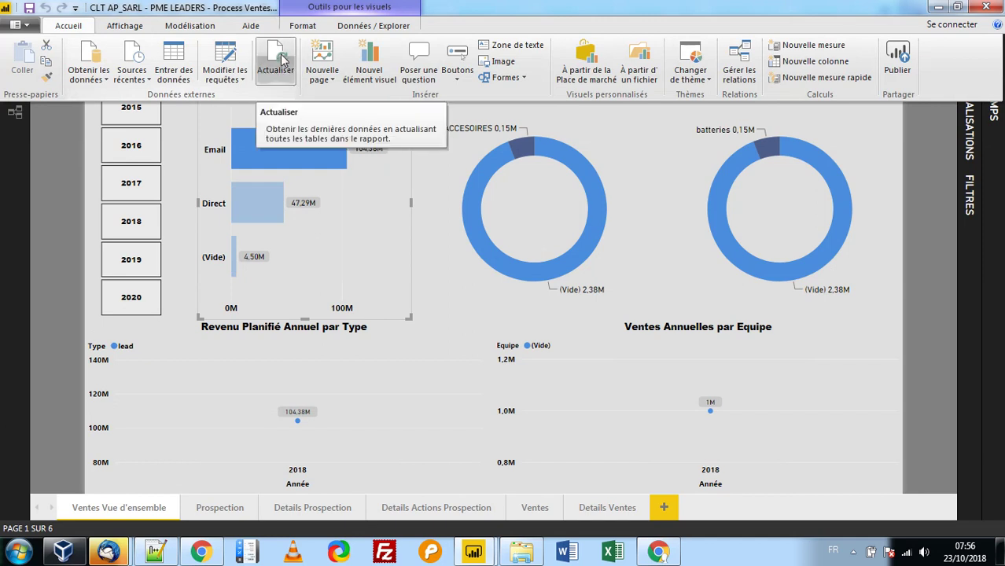
pyautogui.click(280, 63)
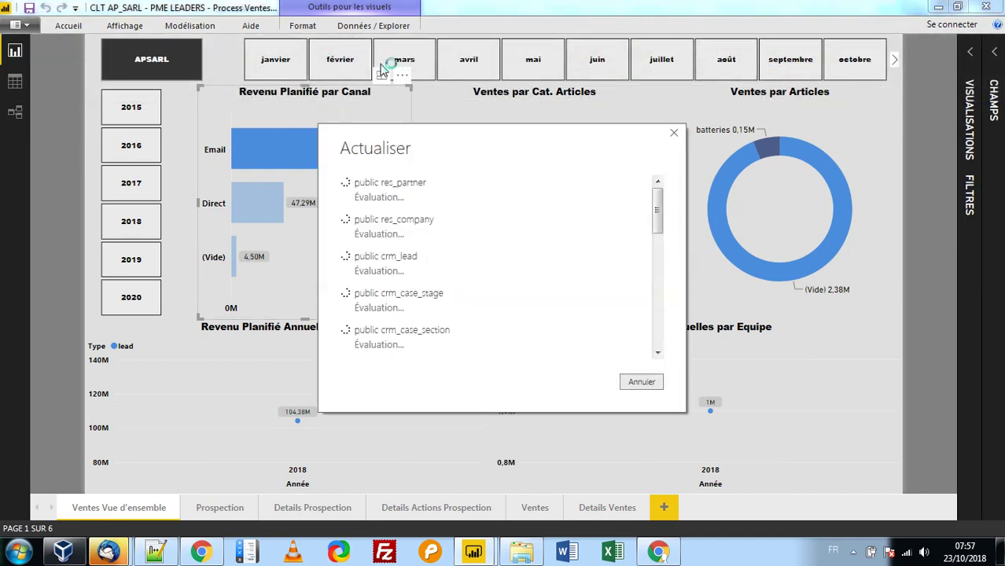
pyautogui.scroll(-5, 519, 243)
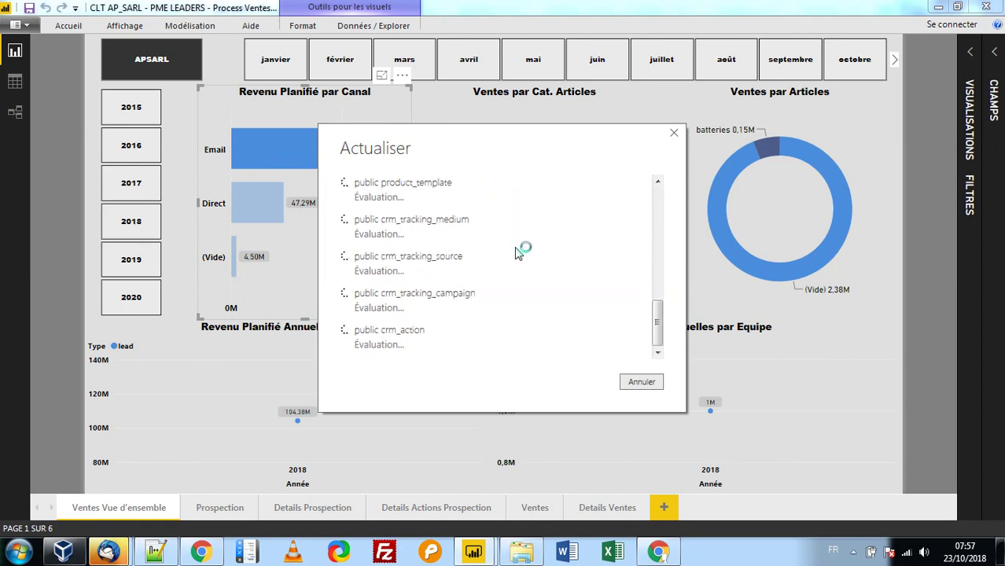
pyautogui.scroll(4, 518, 253)
pyautogui.scroll(-4, 518, 259)
pyautogui.scroll(6, 521, 264)
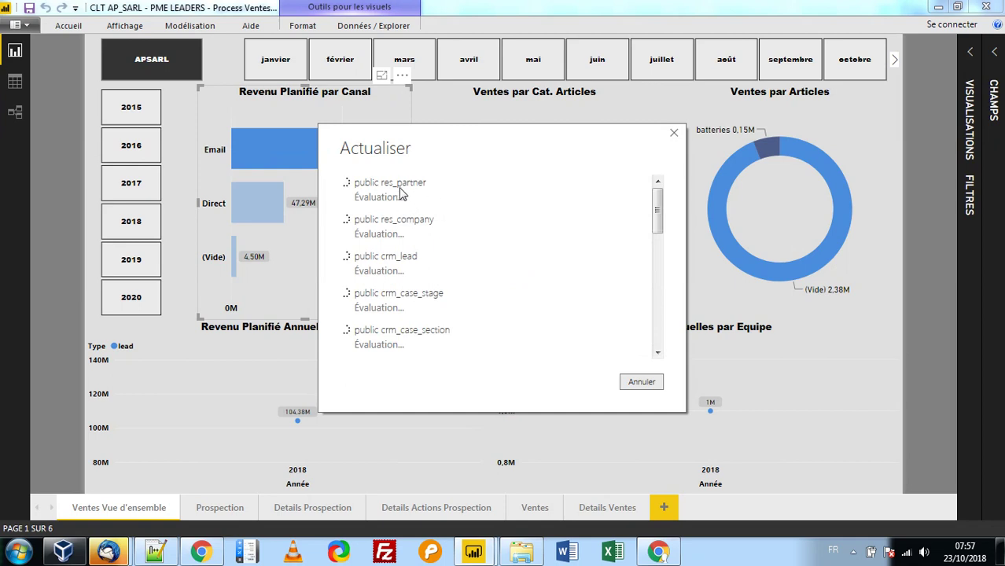
pyautogui.scroll(-6, 525, 297)
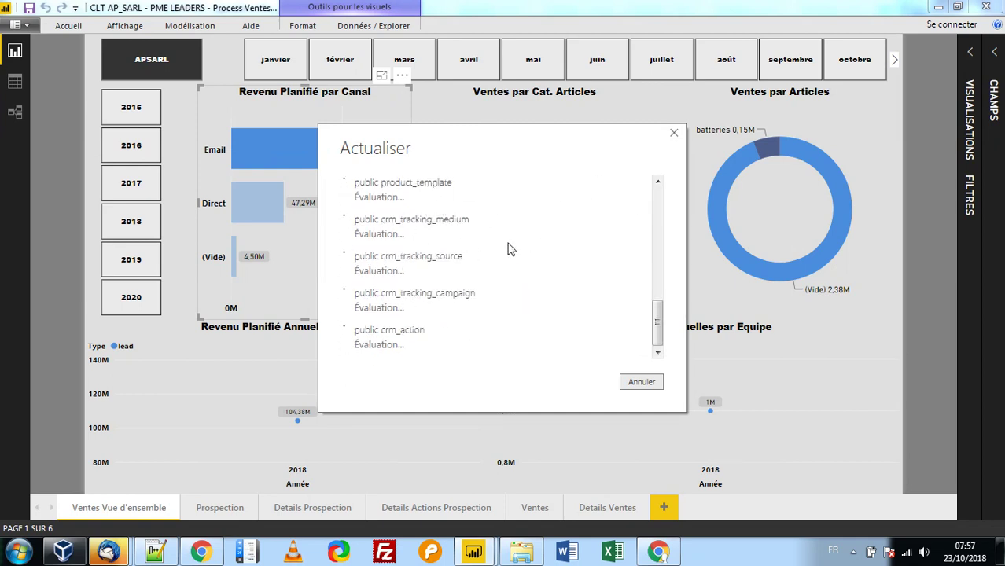
pyautogui.click(643, 382)
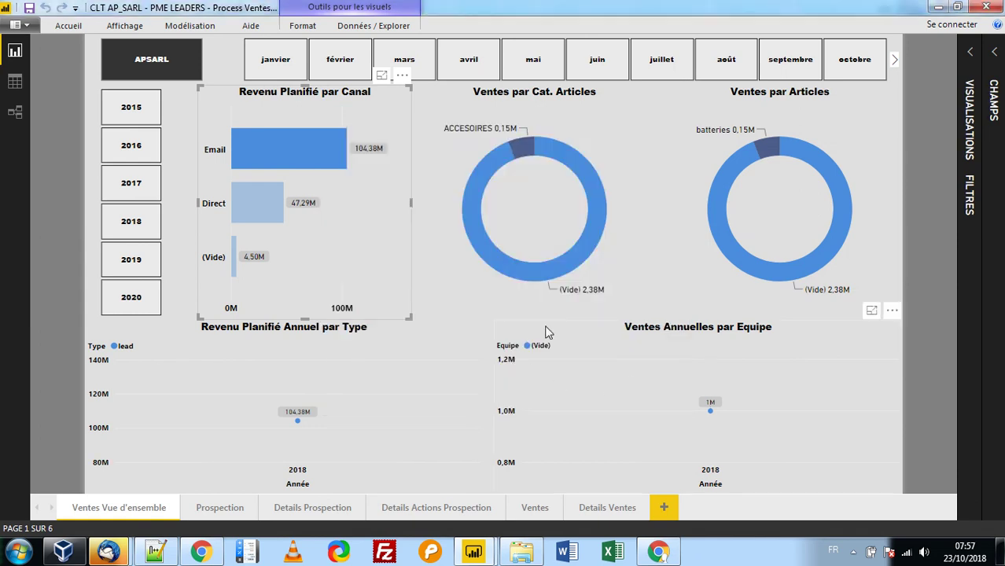
# Clear the Email highlight from the Revenu Planifié par Canal chart and deselect the visual
pyautogui.click(69, 117)
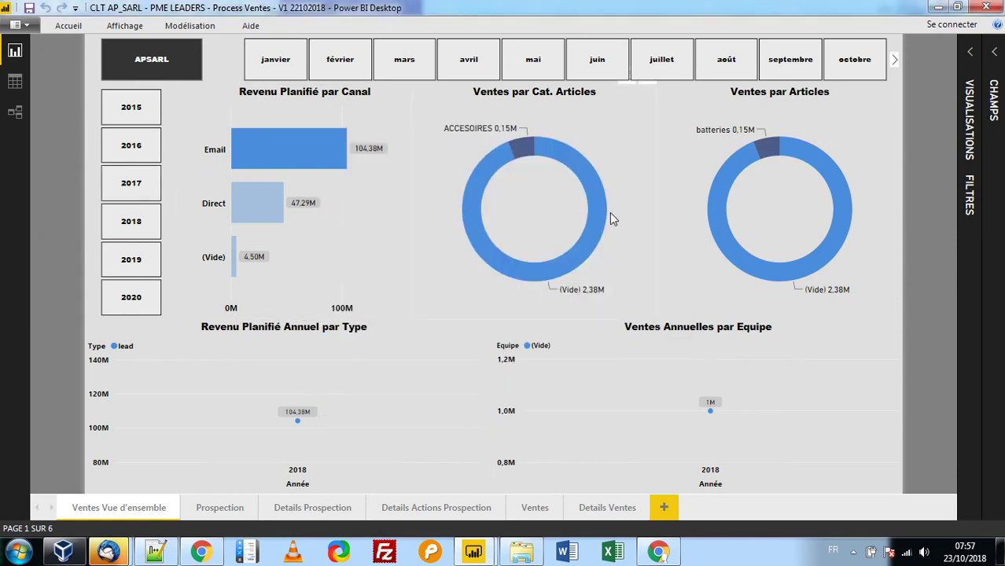
pyautogui.click(297, 164)
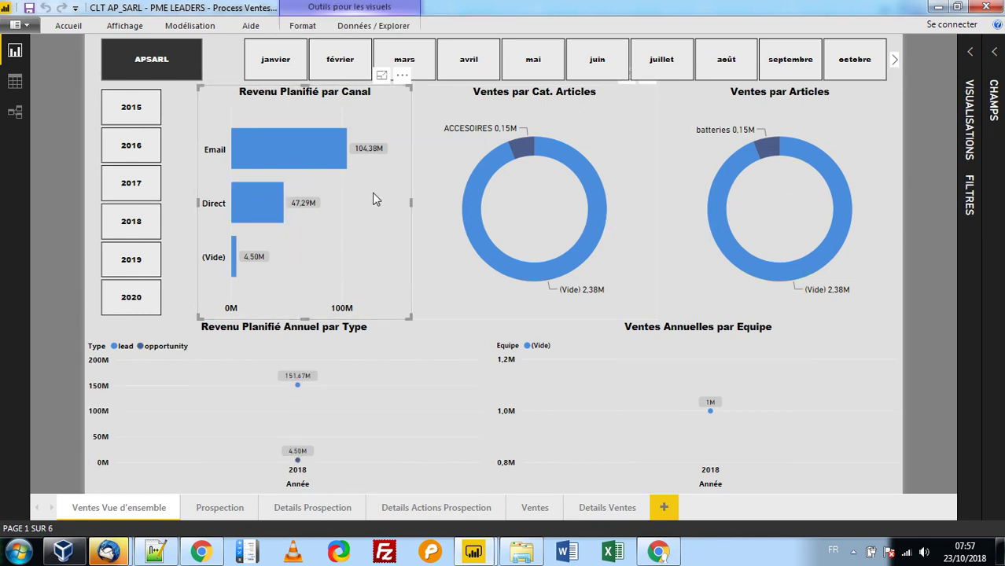
pyautogui.click(51, 79)
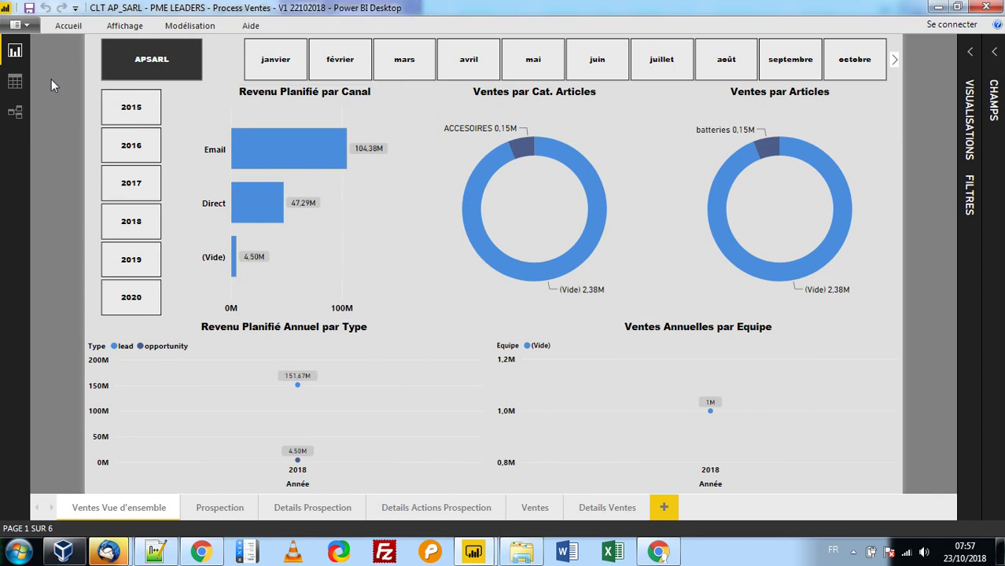
pyautogui.click(68, 27)
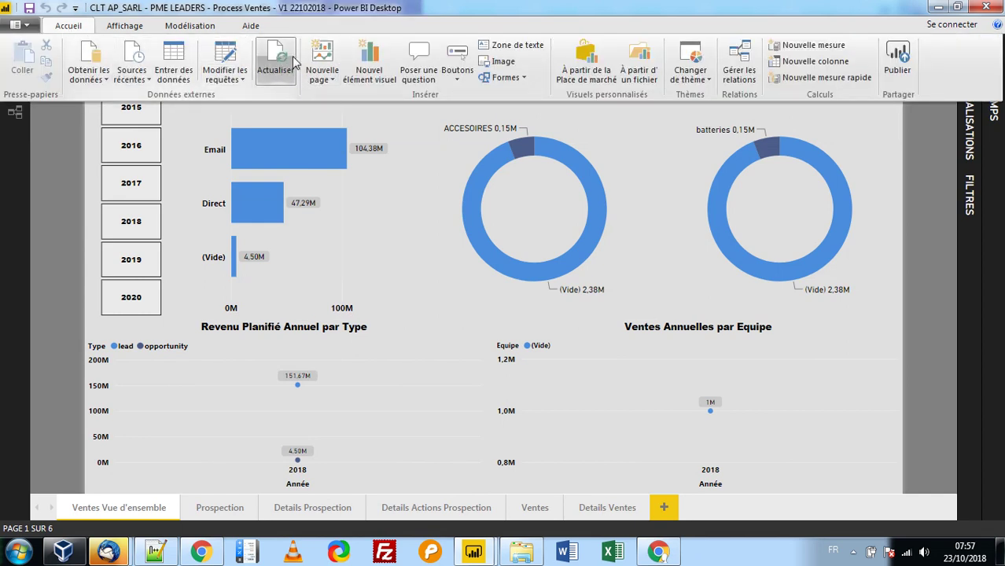
pyautogui.click(307, 82)
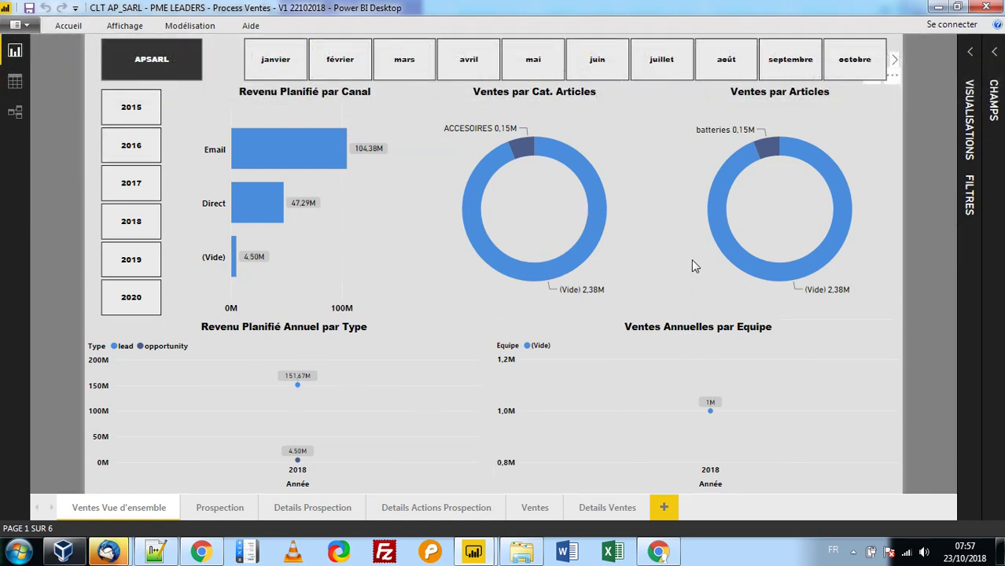
# Filter the overview to février, check the filter across the prospection and Ventes pages, and clear it back on Ventes Vue d'ensemble
pyautogui.click(340, 61)
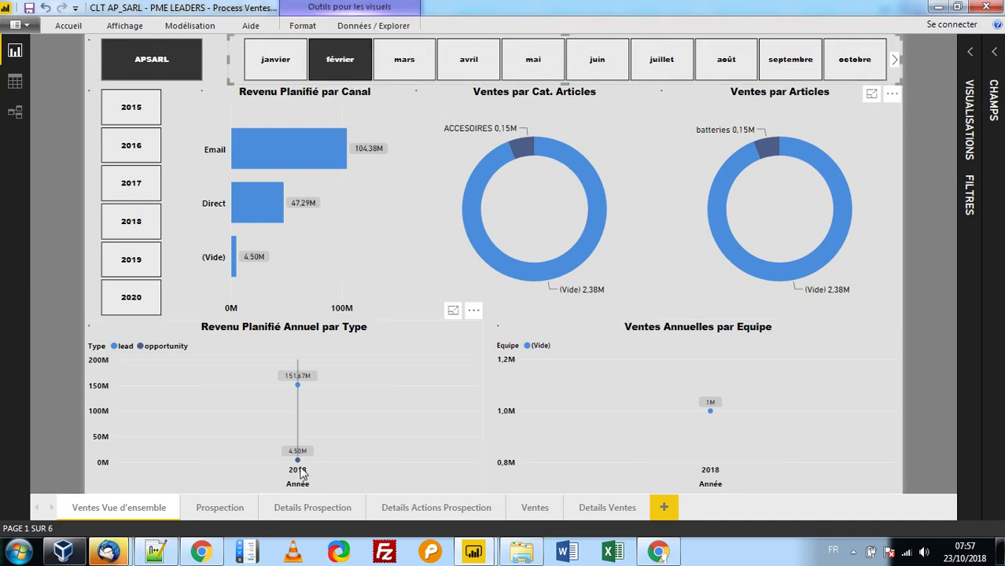
pyautogui.click(328, 508)
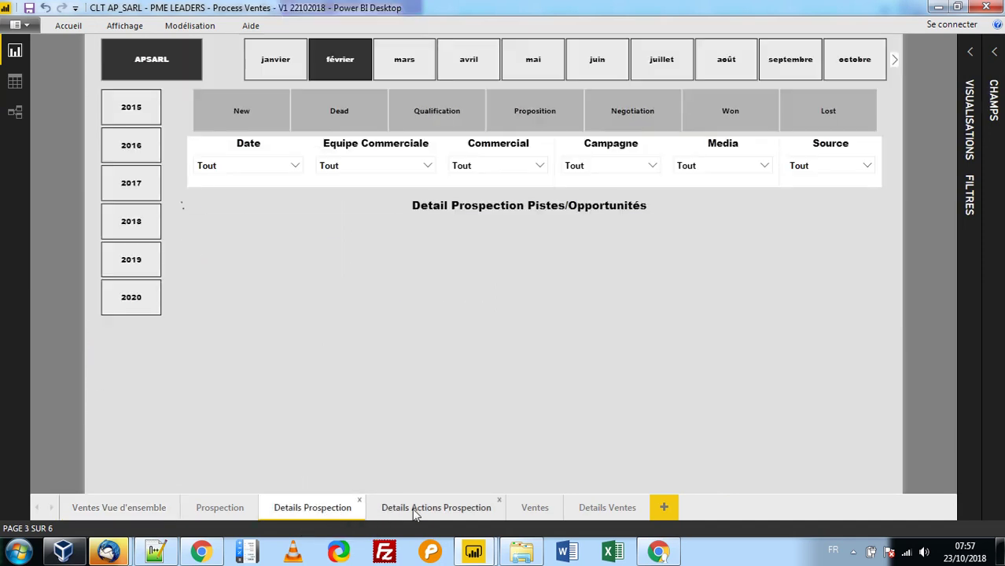
pyautogui.click(418, 508)
pyautogui.click(531, 510)
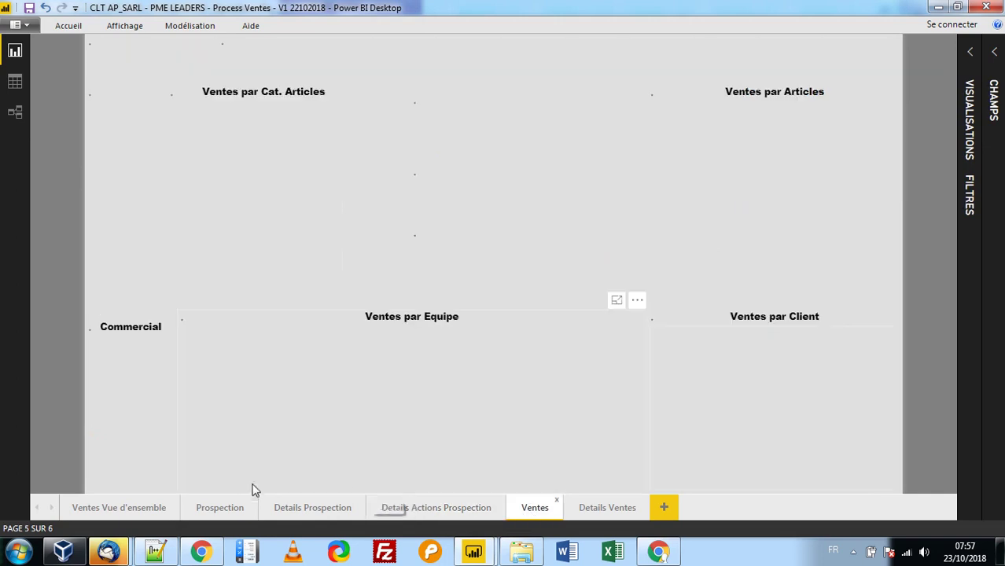
pyautogui.click(128, 507)
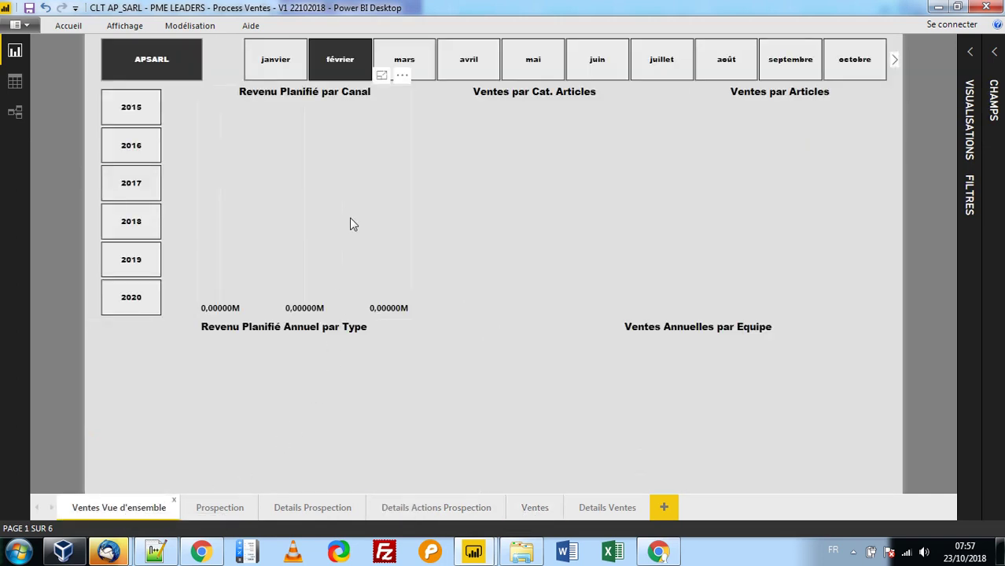
pyautogui.click(340, 60)
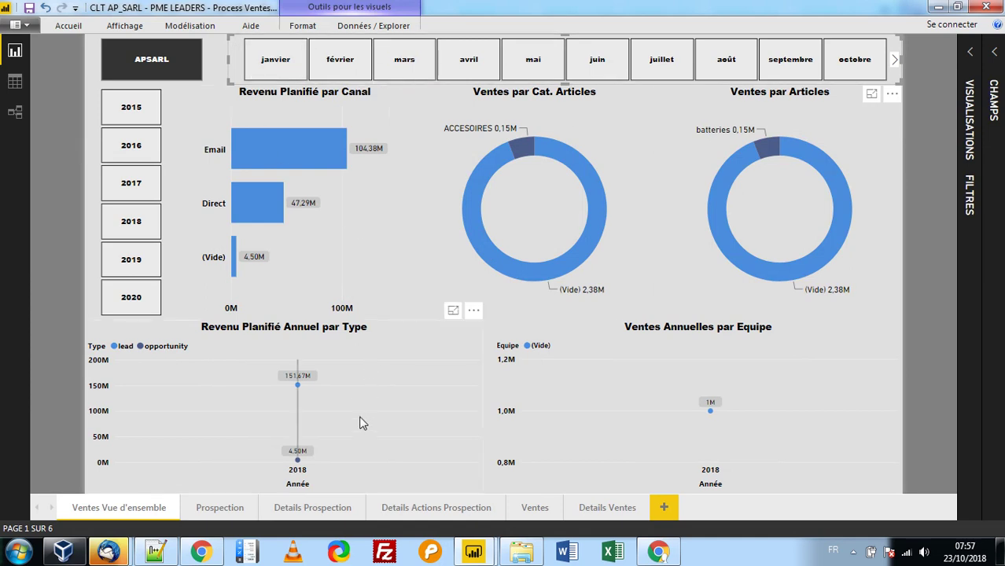
# Switch to the Operations report and view its Ops Vue d'ensemble page with no visual selected
pyautogui.moveTo(475, 551)
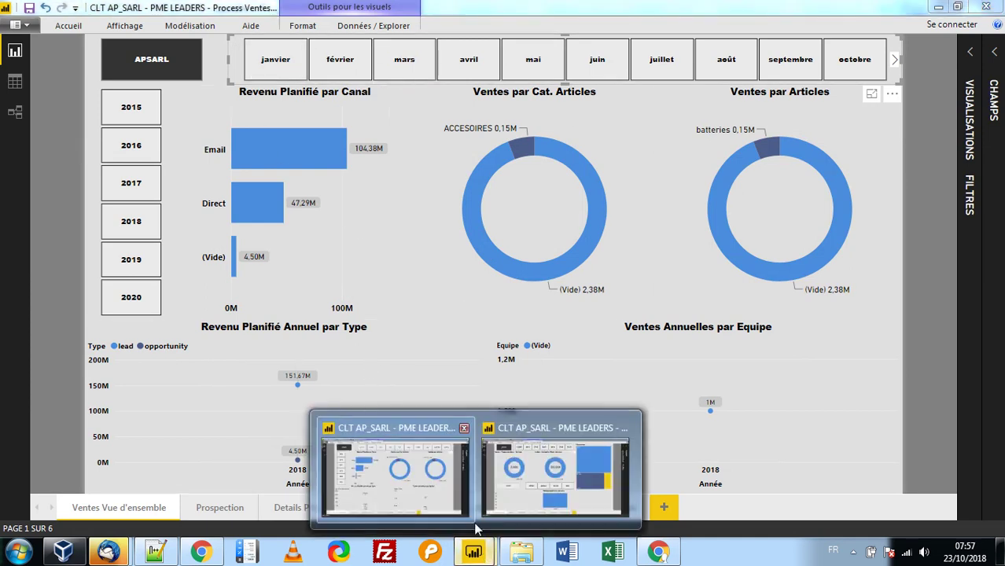
pyautogui.click(556, 472)
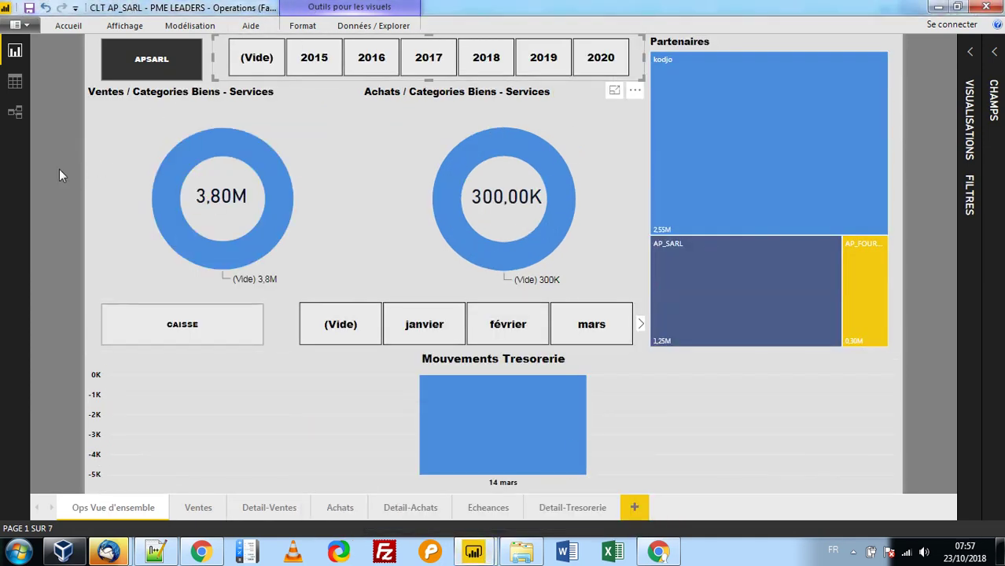
pyautogui.click(33, 171)
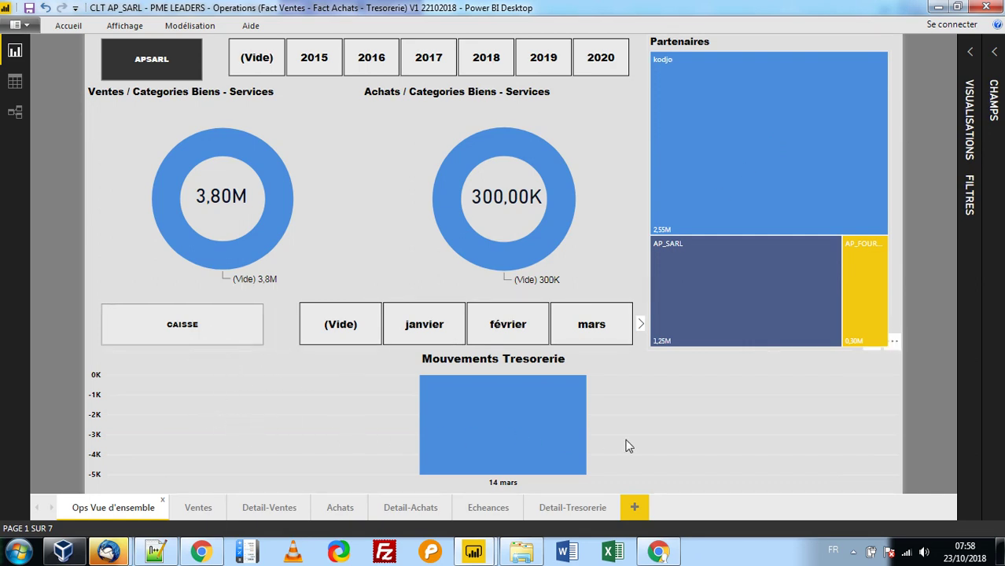
# Try the CAISSE and janvier filters on the Operations overview, leaving the page filtered to 2018 only
pyautogui.click(189, 328)
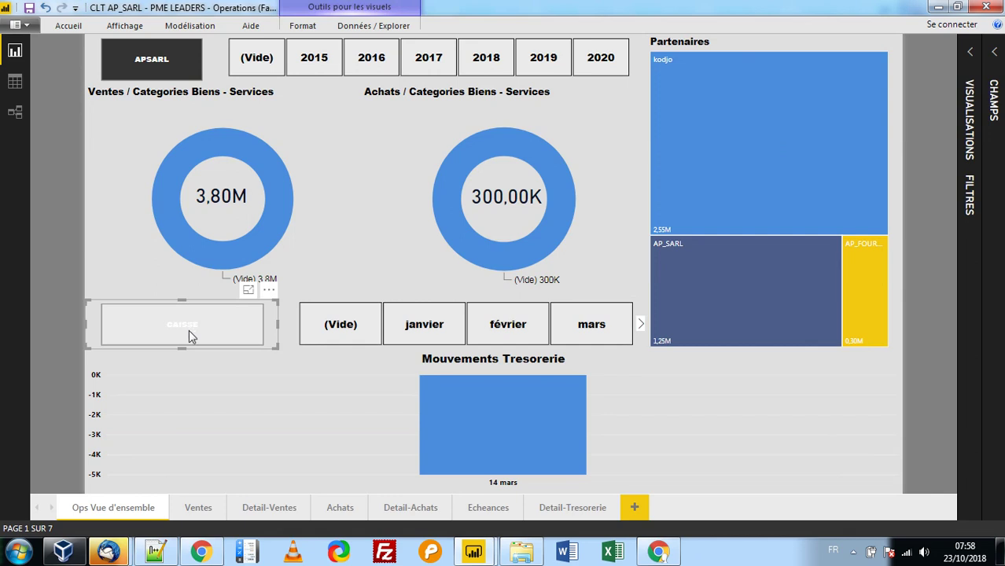
pyautogui.click(421, 332)
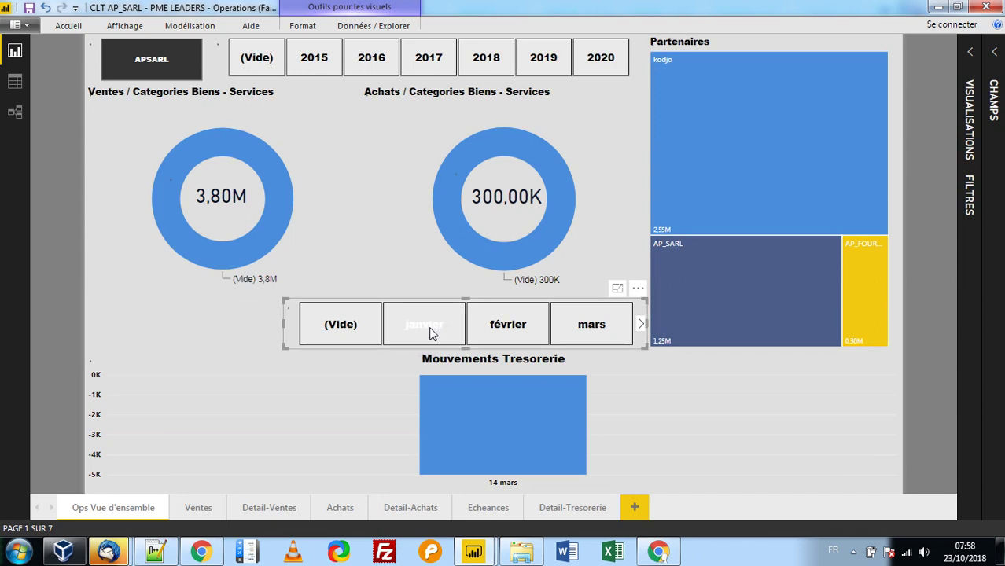
pyautogui.click(461, 63)
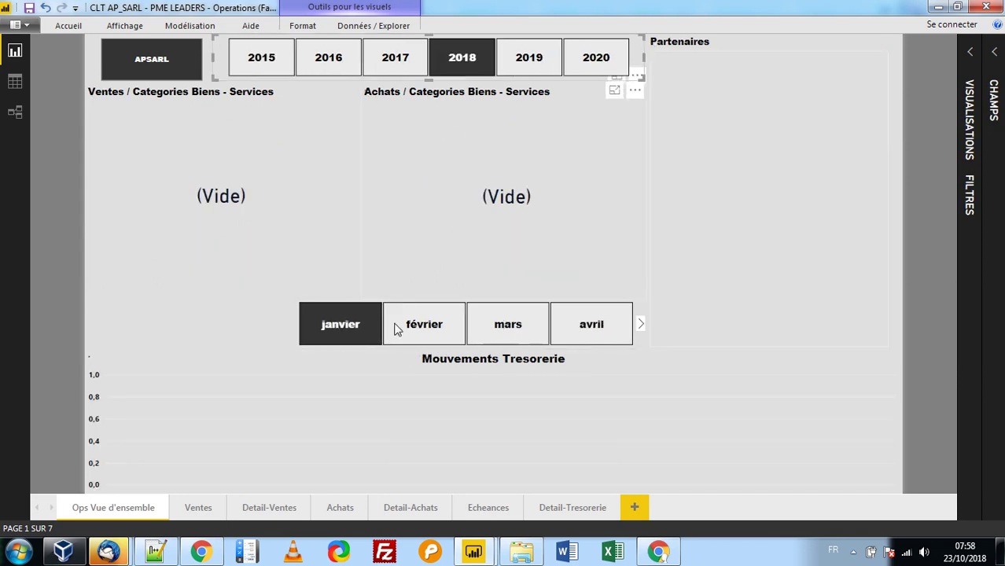
pyautogui.click(341, 325)
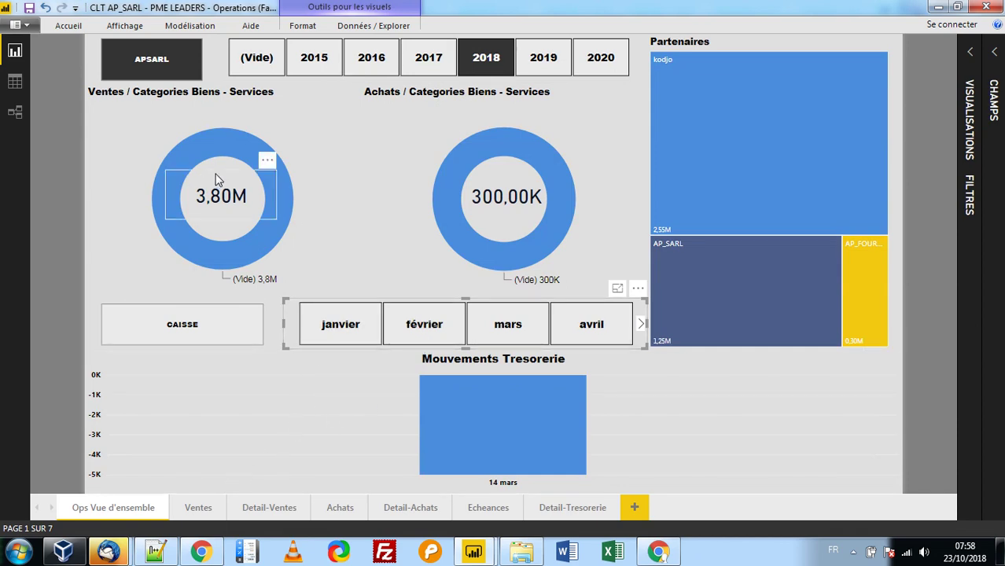
# View the Operations report's Ventes page, filtering it by each Categories Ventes entry in turn and clearing the filter
pyautogui.click(193, 508)
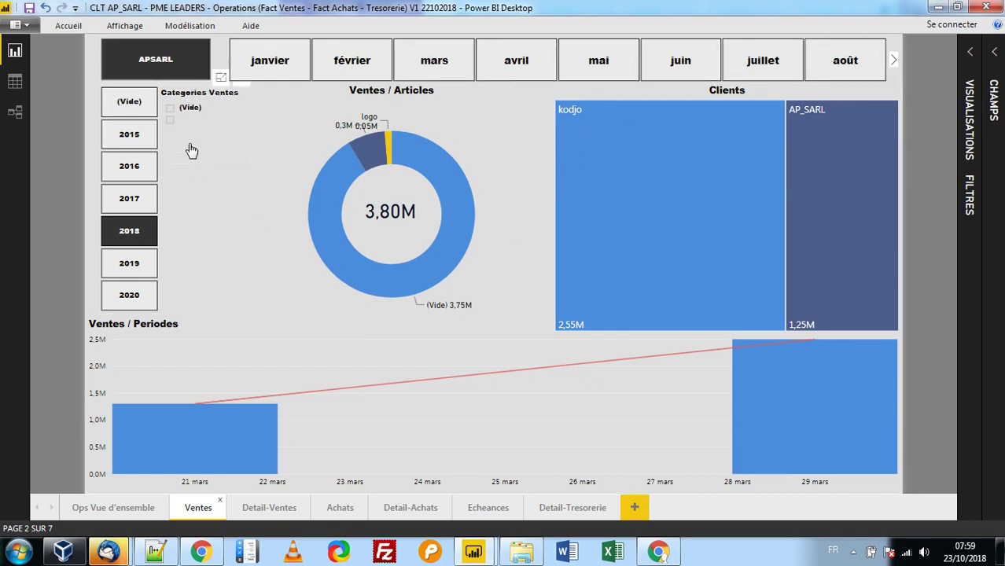
pyautogui.click(169, 111)
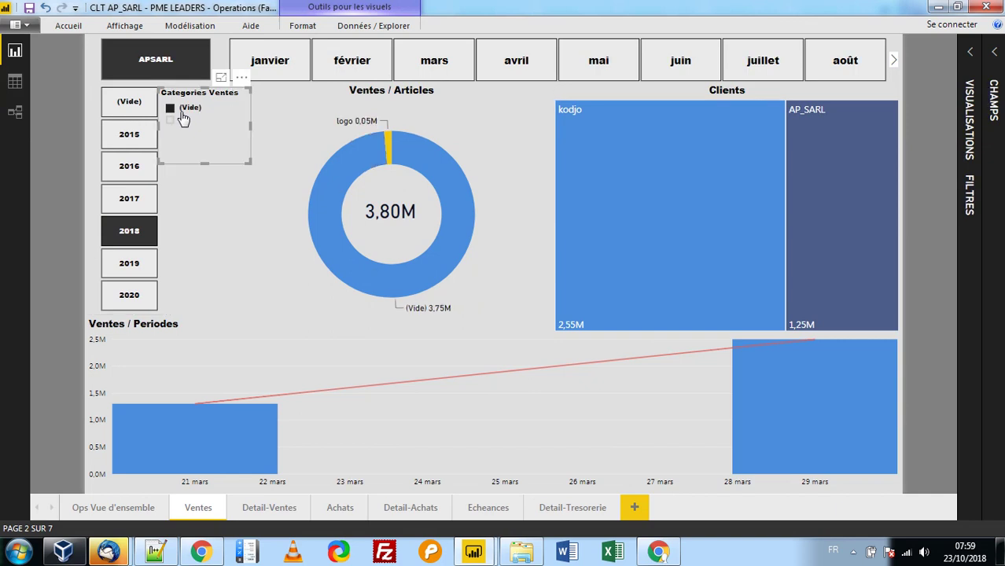
pyautogui.click(182, 116)
pyautogui.click(170, 121)
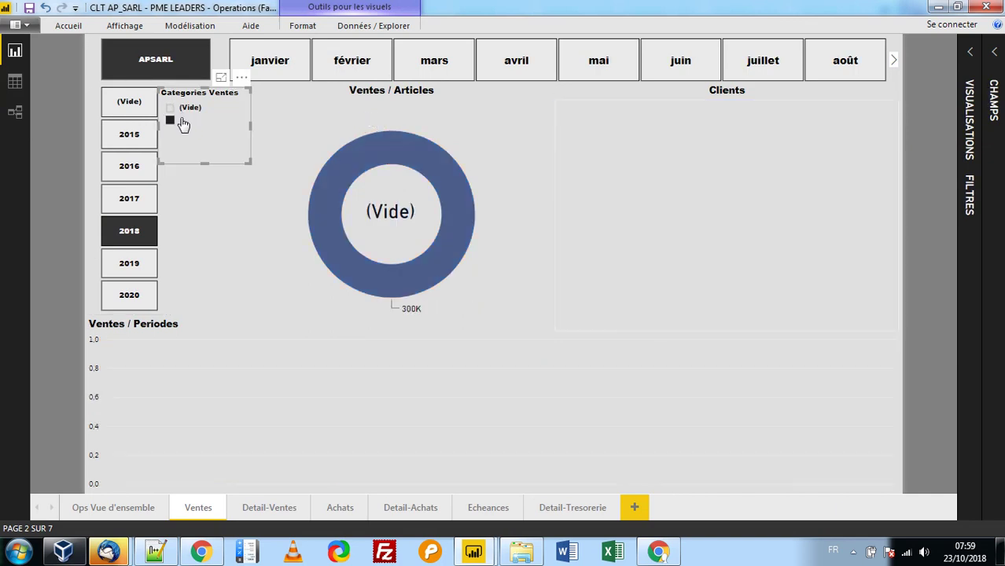
pyautogui.click(182, 122)
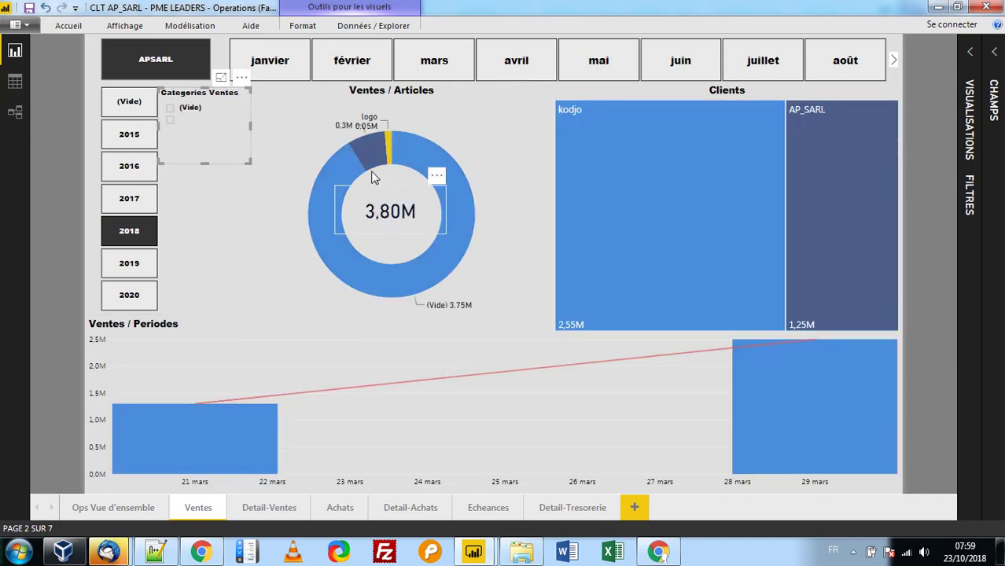
# Cross-filter the Ventes page by the unnamed slice and the (Vide) slice of Ventes / Articles, and clear the highlight
pyautogui.click(370, 151)
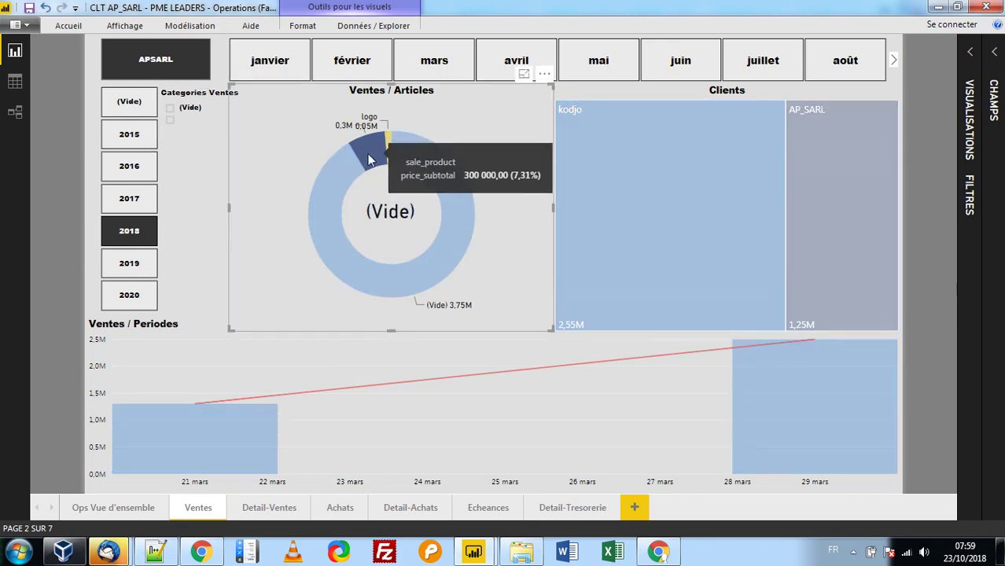
pyautogui.click(330, 173)
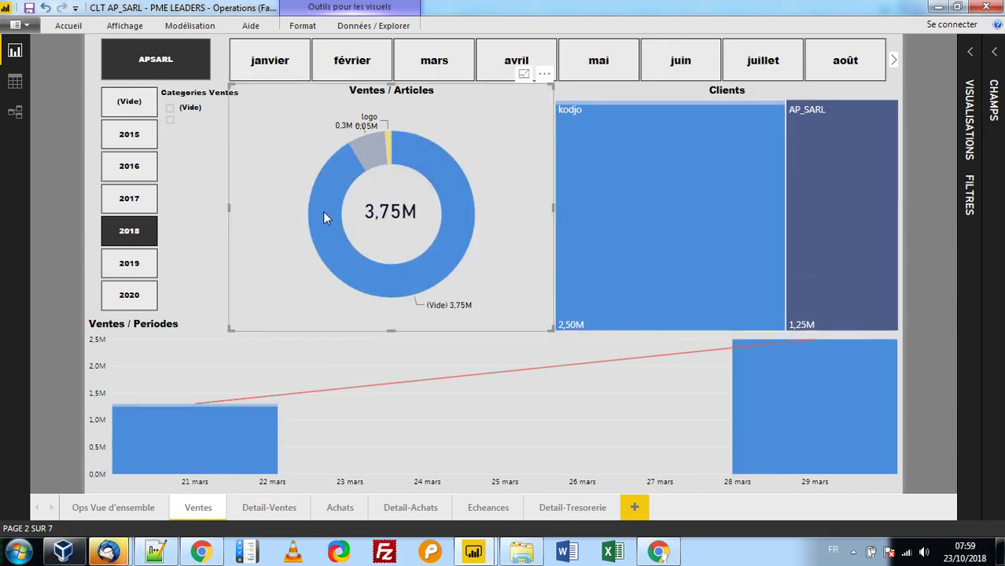
pyautogui.click(332, 184)
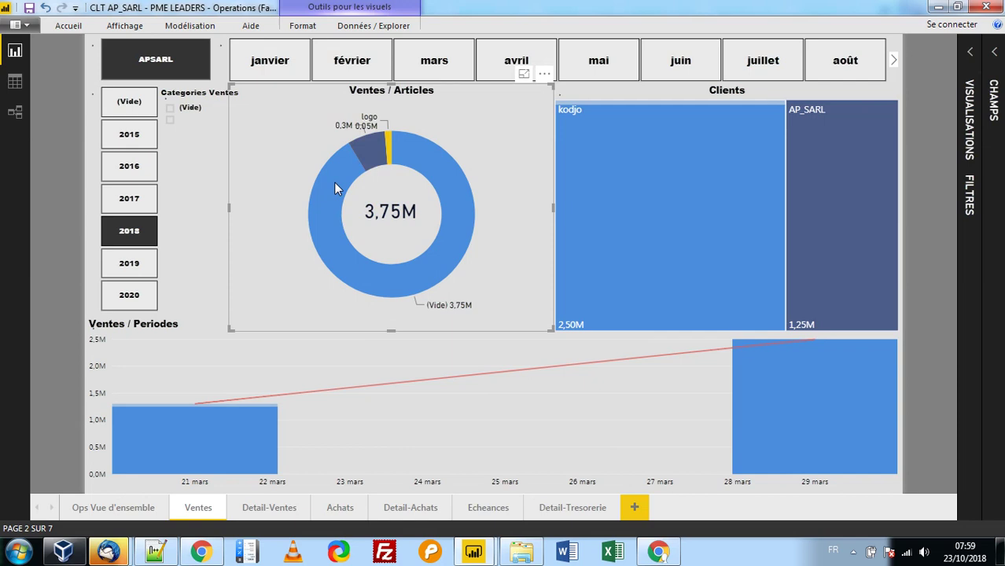
# Highlight the (Vide) slice of the Ventes / Articles chart two more times, clearing the highlight each time
pyautogui.click(425, 170)
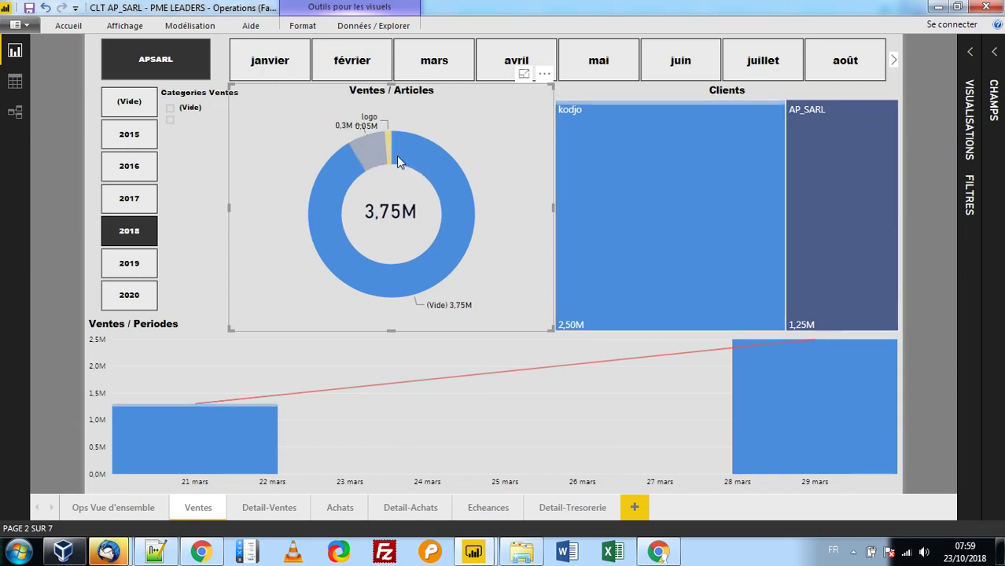
pyautogui.click(338, 182)
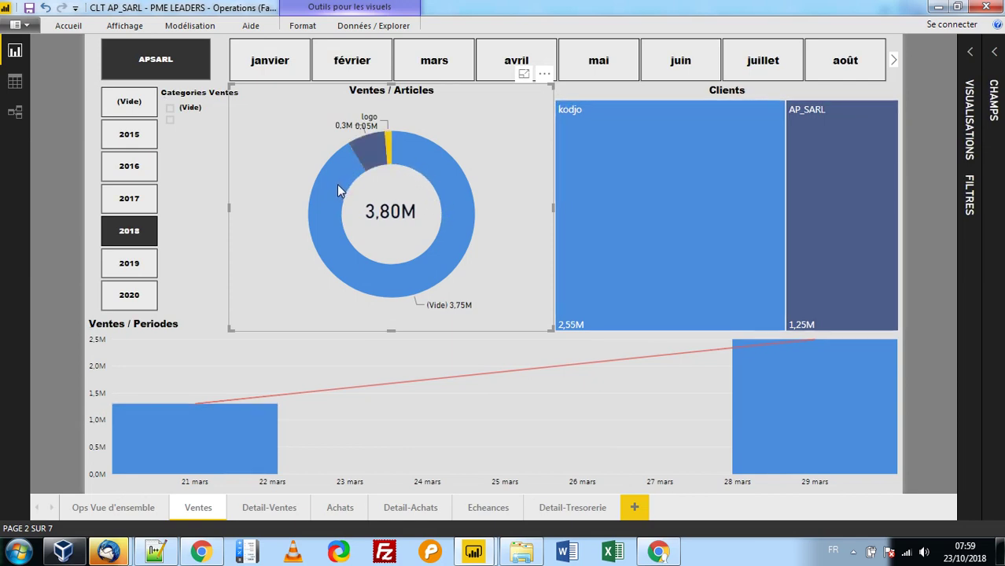
pyautogui.click(340, 186)
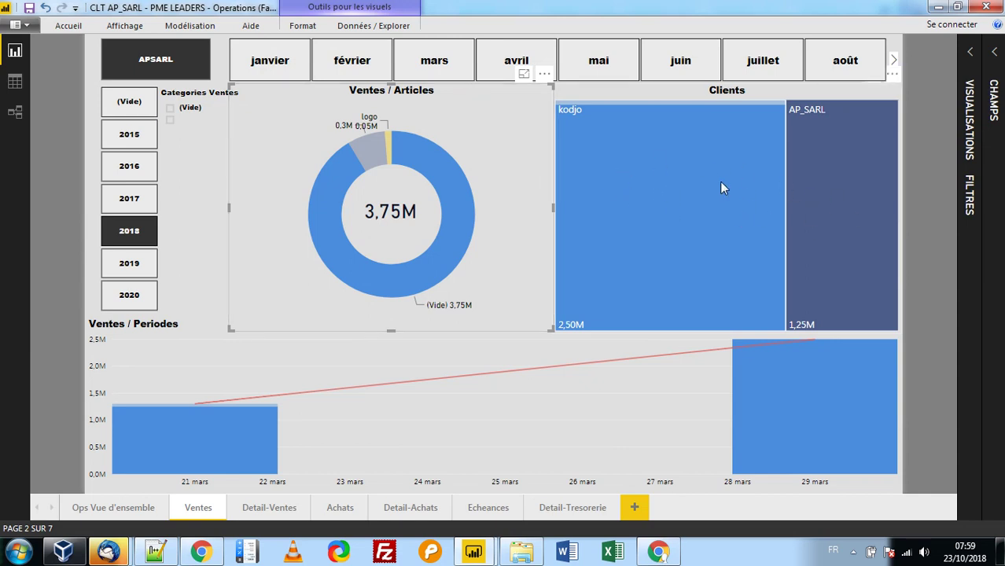
pyautogui.click(329, 224)
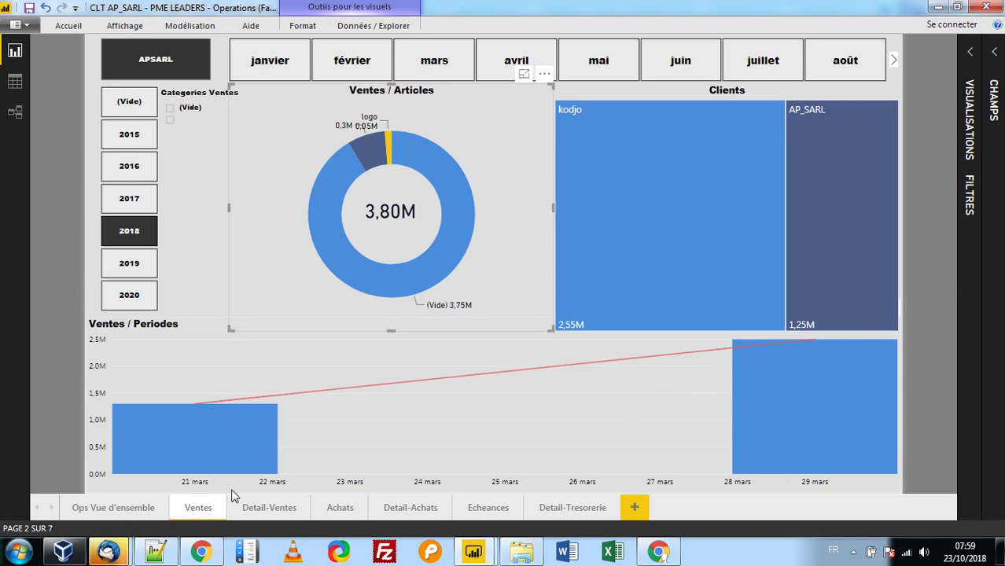
# Go to the Detail-Ventes page and filter the sales details to the date mercredi 21 mars 2018
pyautogui.click(254, 507)
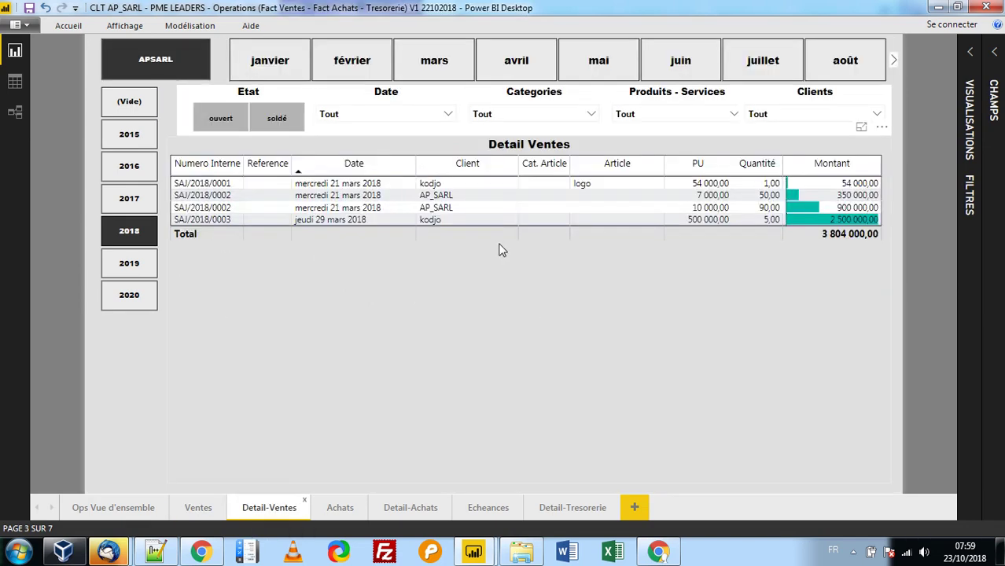
pyautogui.click(391, 116)
pyautogui.click(377, 131)
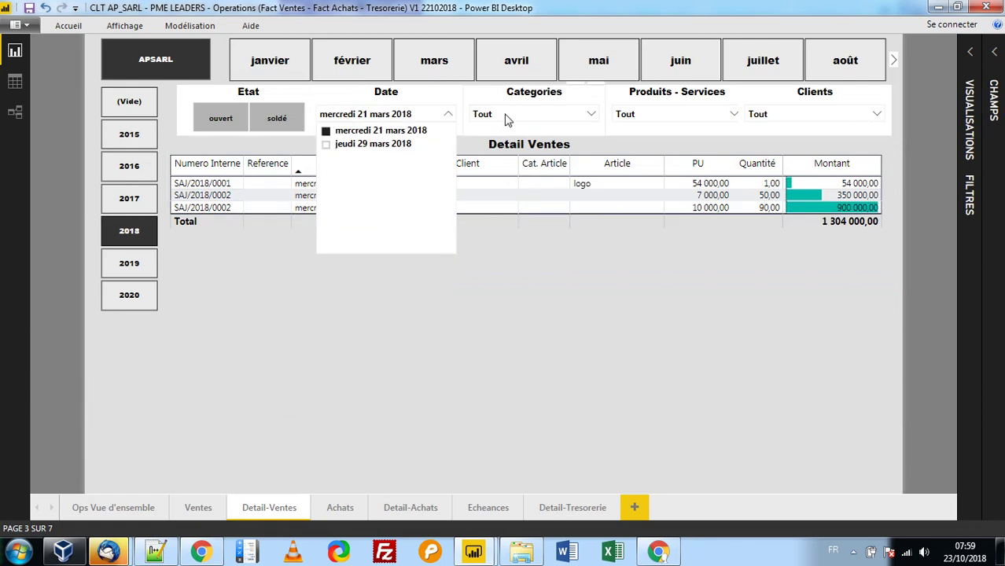
pyautogui.click(506, 118)
# View the options of the Produits - Services and Clients filters on Detail-Ventes, leaving both set to Tout
pyautogui.click(713, 126)
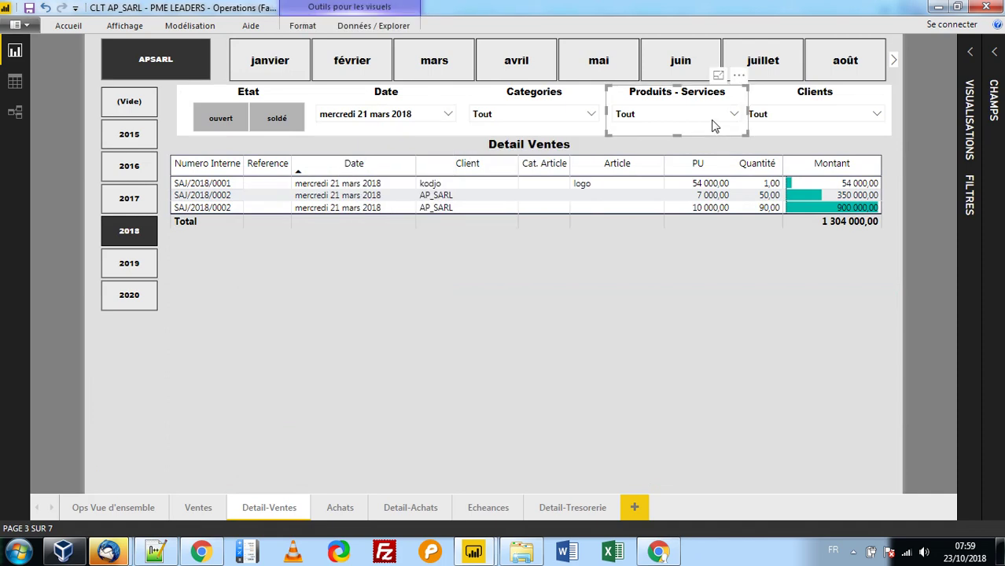
pyautogui.click(712, 122)
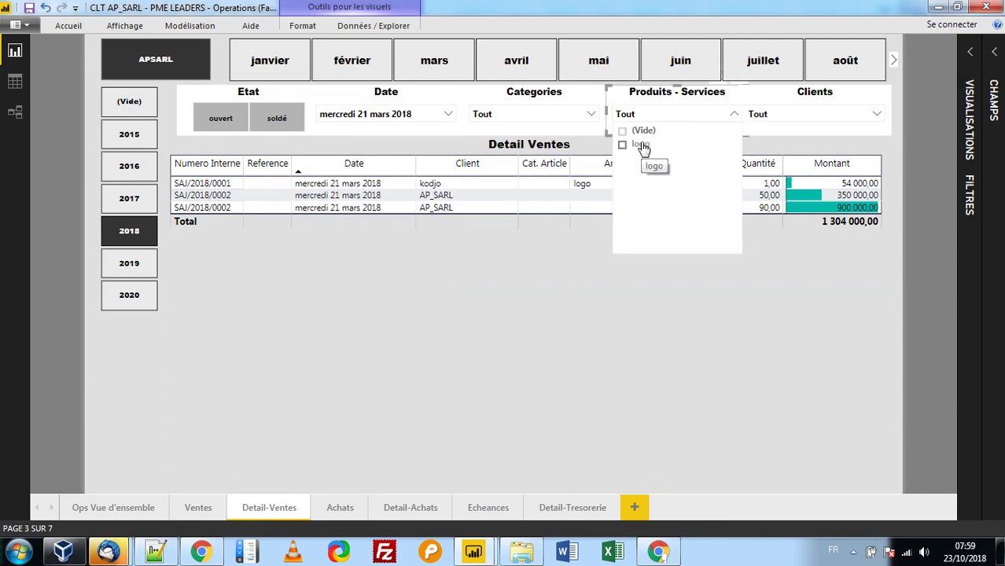
pyautogui.click(783, 118)
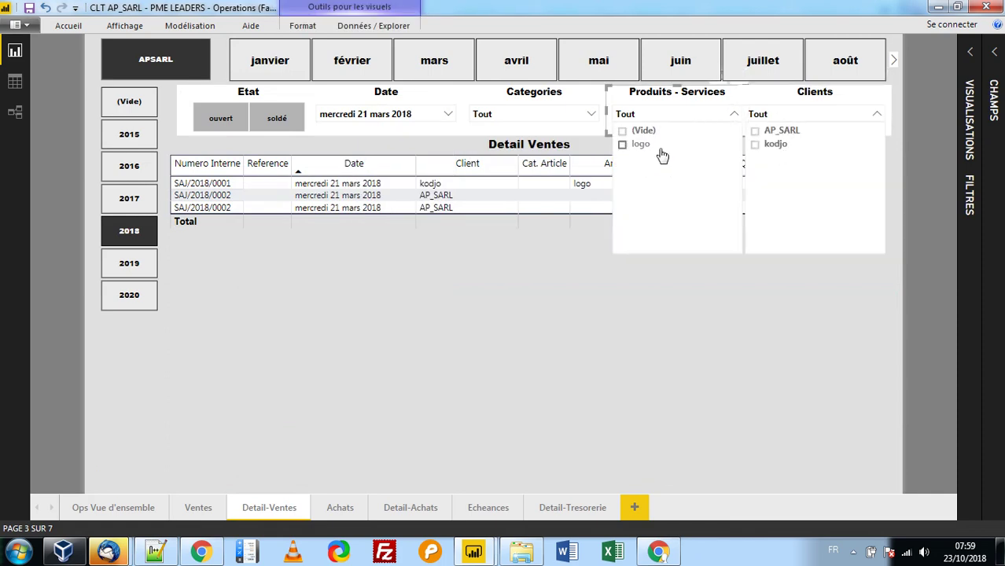
pyautogui.click(347, 319)
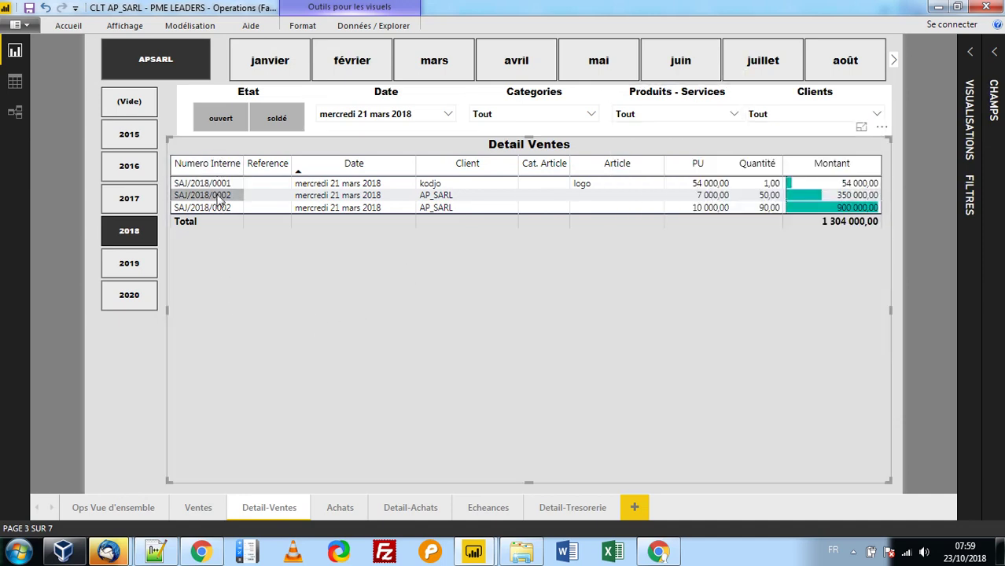
# Filter the Detail Ventes table by the Etat values ouvert and soldé in turn, and clear the Etat filter
pyautogui.click(232, 123)
pyautogui.click(232, 121)
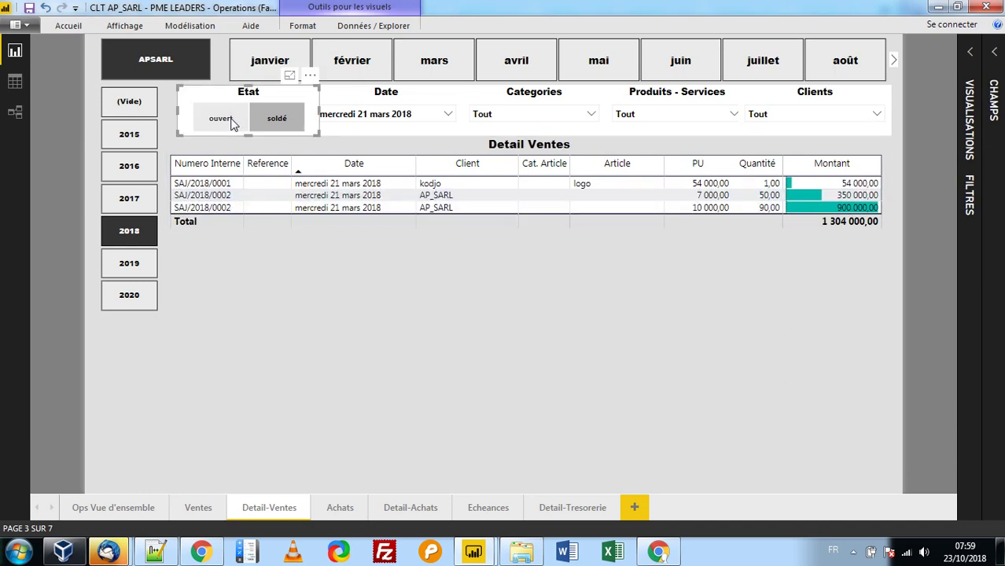
pyautogui.click(275, 120)
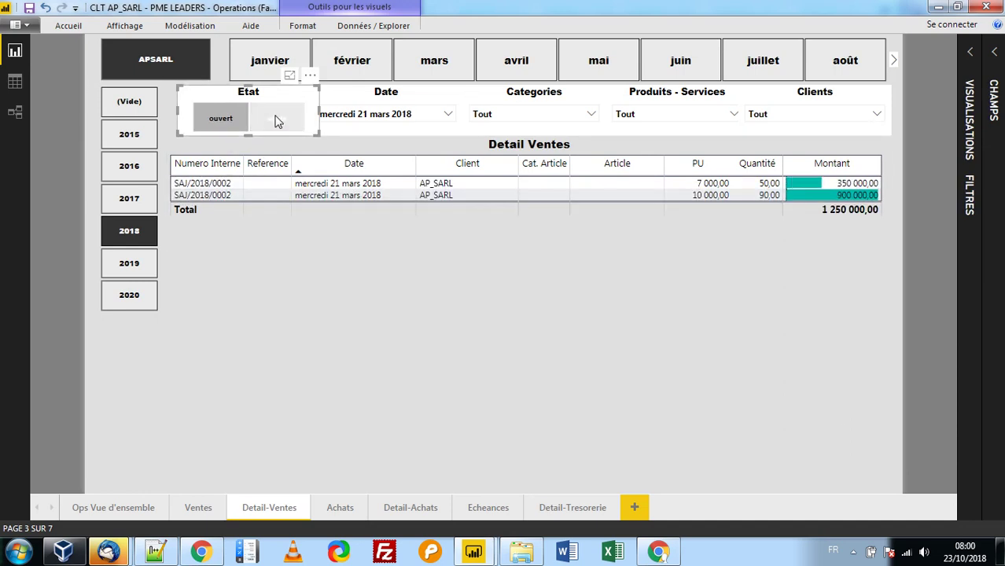
pyautogui.click(281, 119)
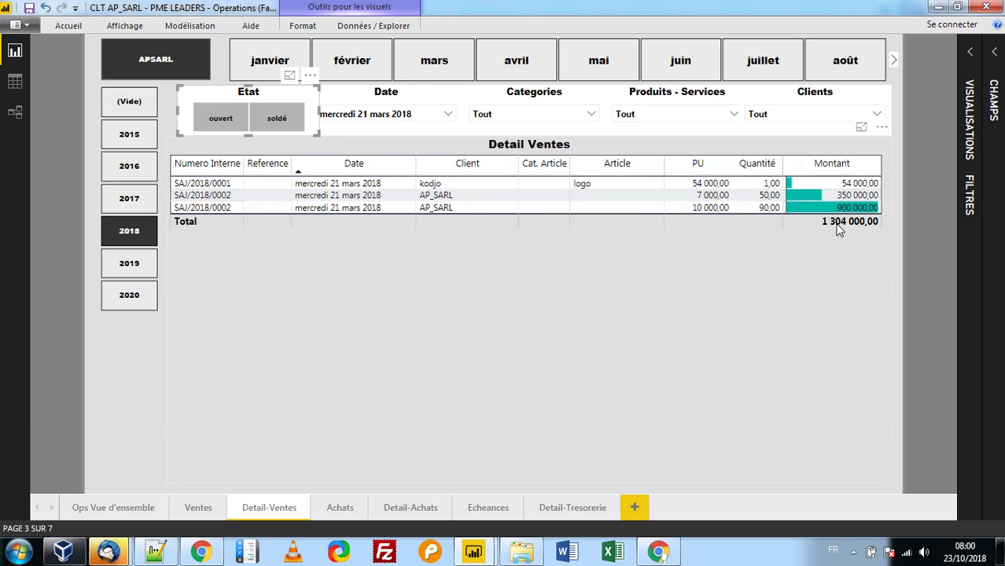
# Try the 2017 year filter on the Detail-Ventes page, and restore the 2018 filter
pyautogui.click(128, 232)
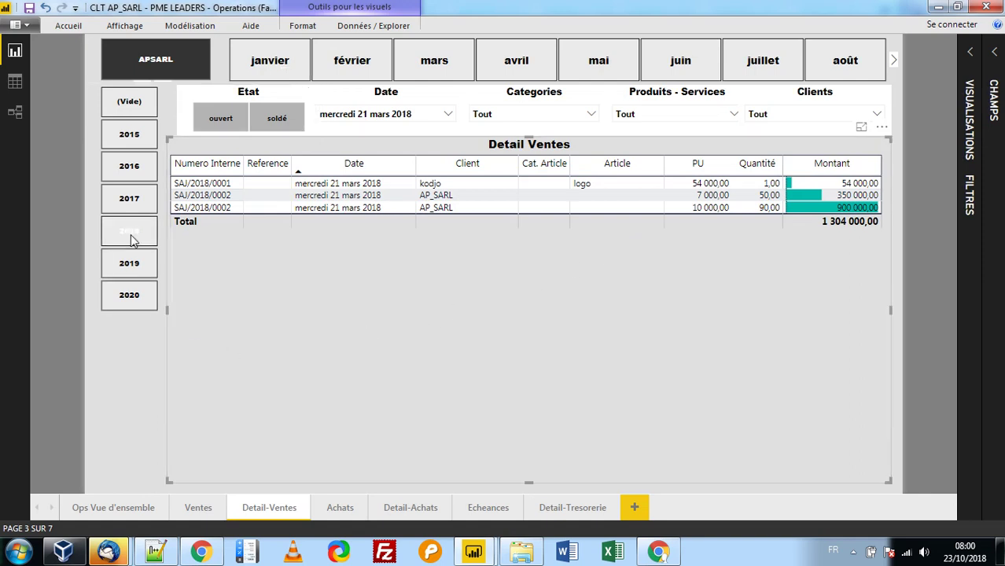
pyautogui.click(132, 201)
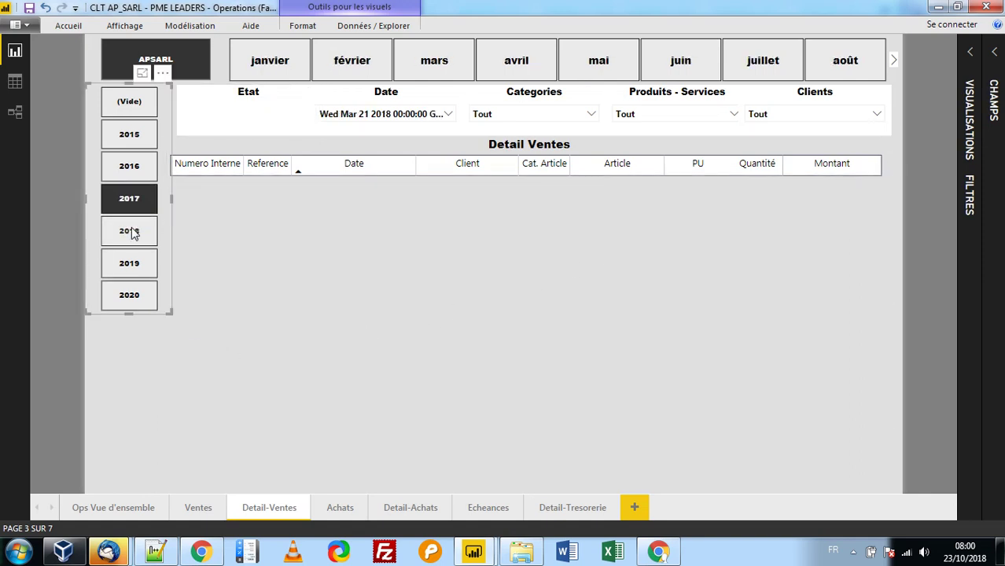
pyautogui.click(132, 233)
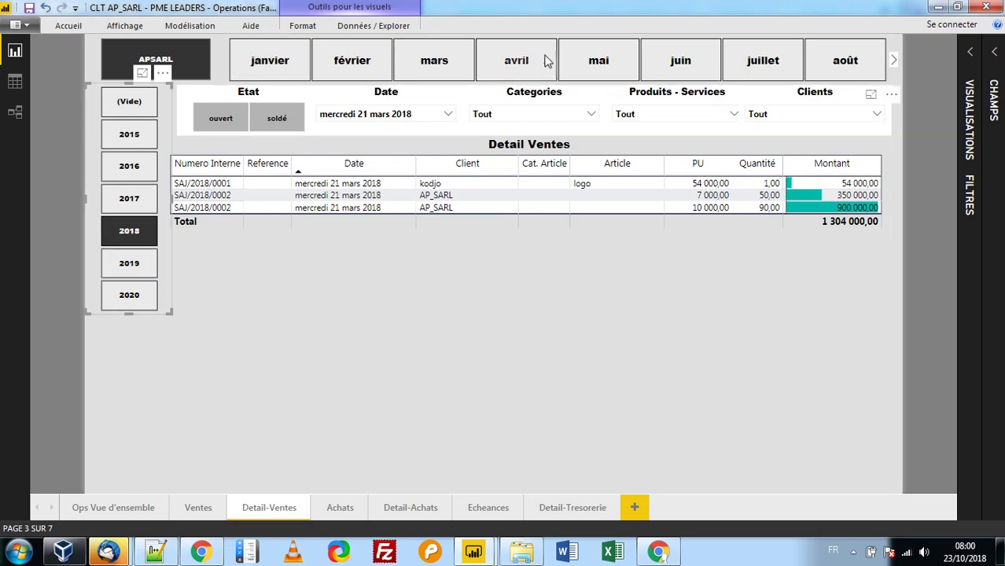
# View the Achats page, cross-highlighting it by each Achats / Articles slice and by AP_FOURNISSEUR, and open the Detail-Achats page
pyautogui.click(338, 508)
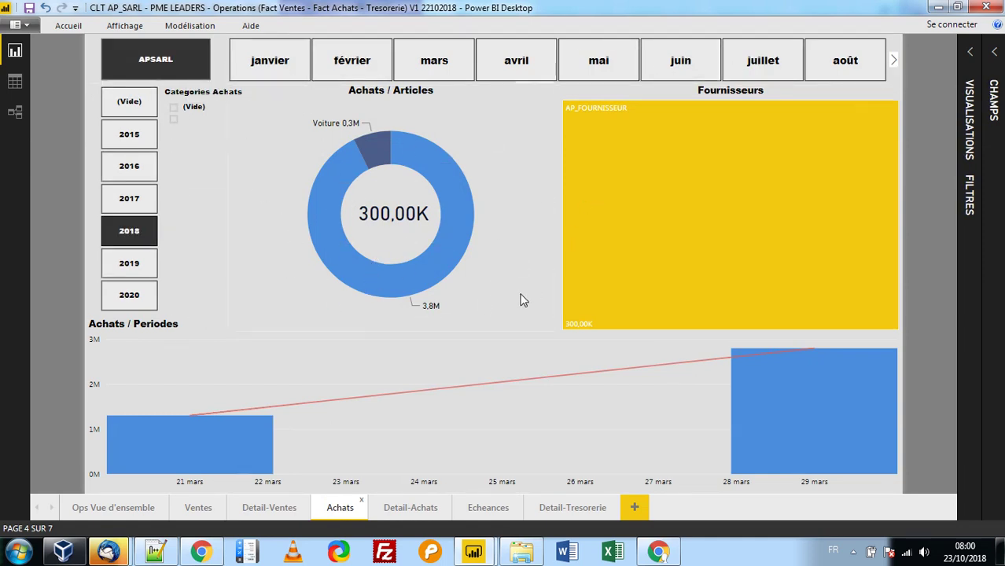
pyautogui.click(376, 154)
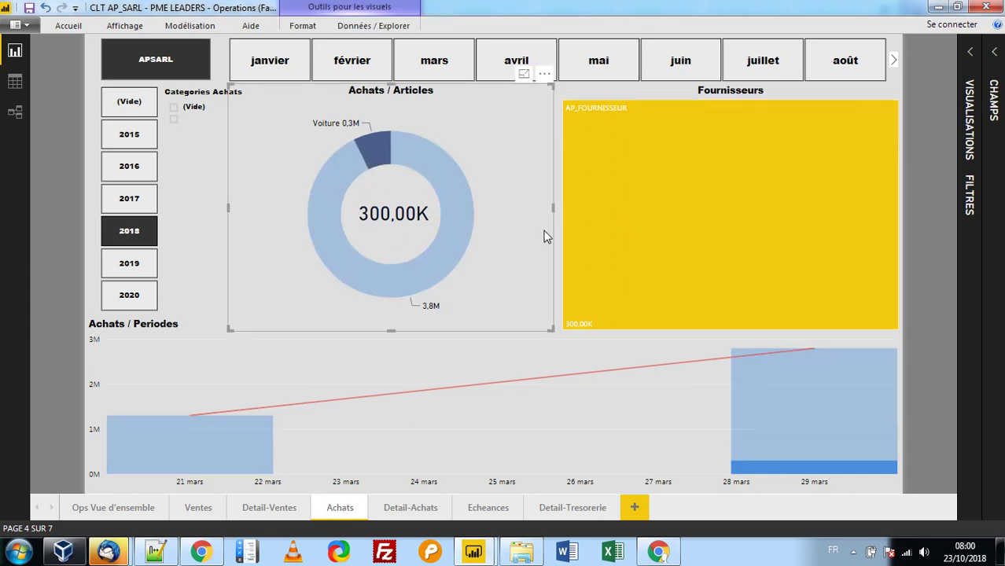
pyautogui.click(330, 206)
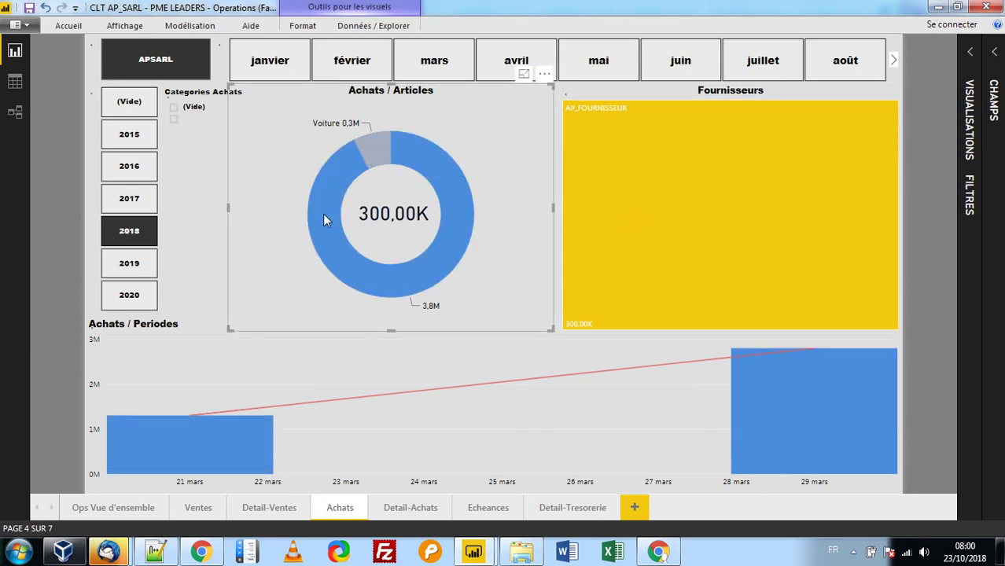
pyautogui.click(335, 183)
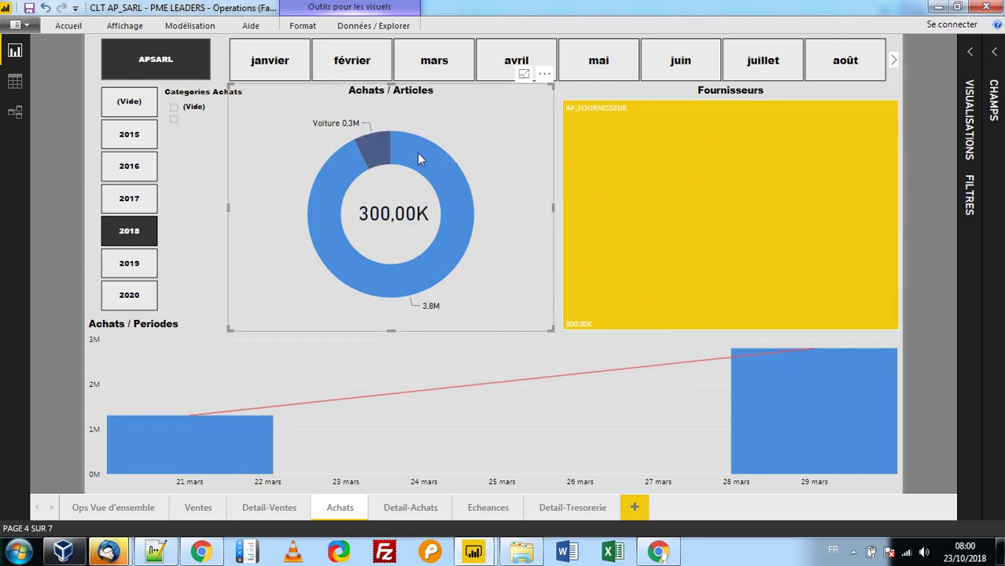
pyautogui.click(718, 198)
pyautogui.click(774, 197)
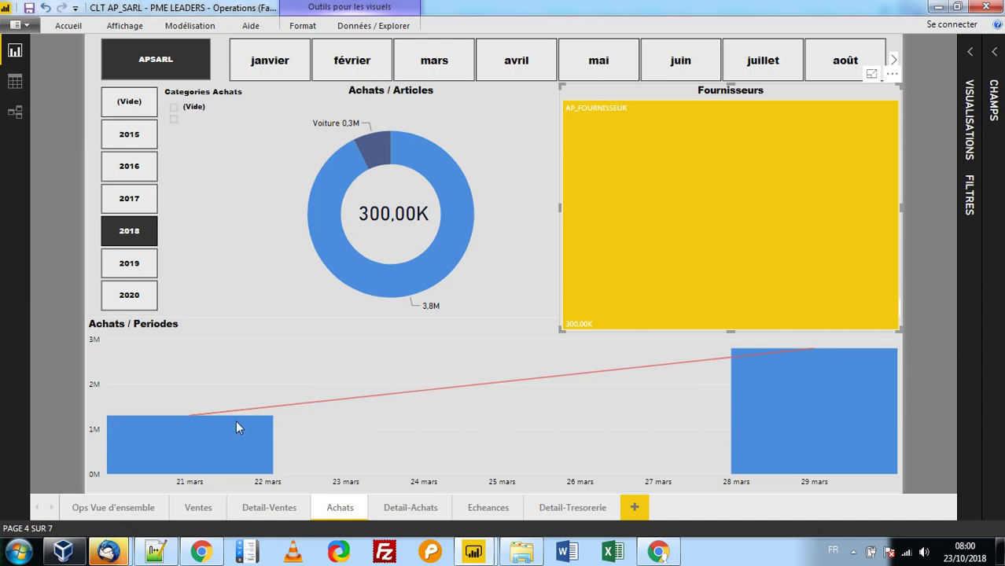
pyautogui.click(403, 508)
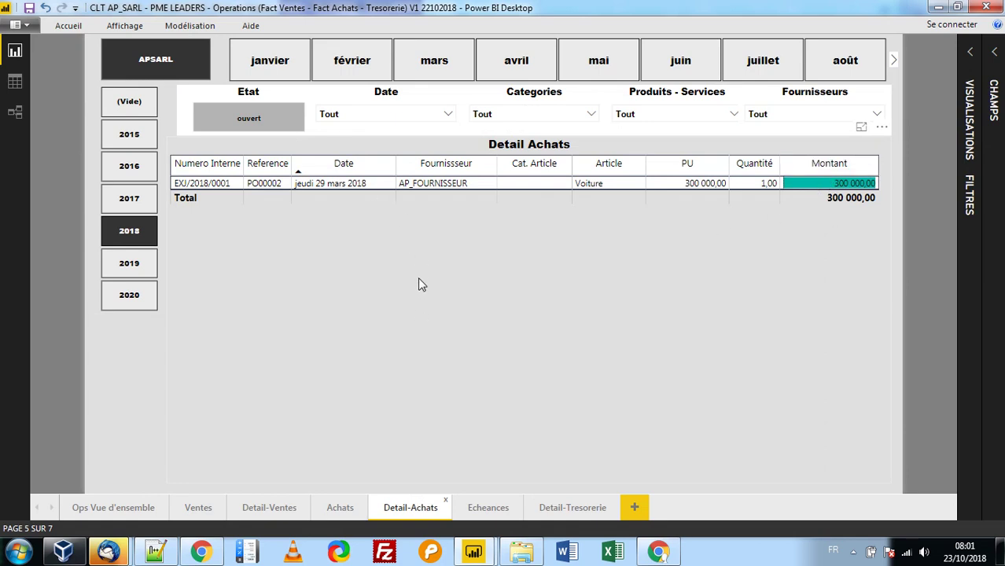
# View the Echeances page, trying the Decaissement and Encaissement filters and leaving the payment schedule unfiltered and unselected
pyautogui.click(486, 509)
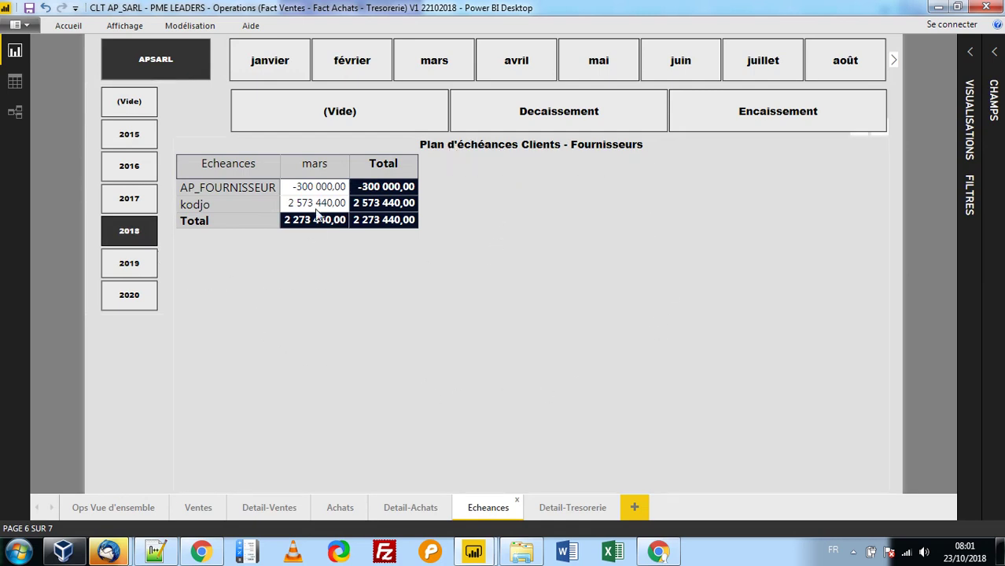
pyautogui.click(580, 107)
pyautogui.click(595, 113)
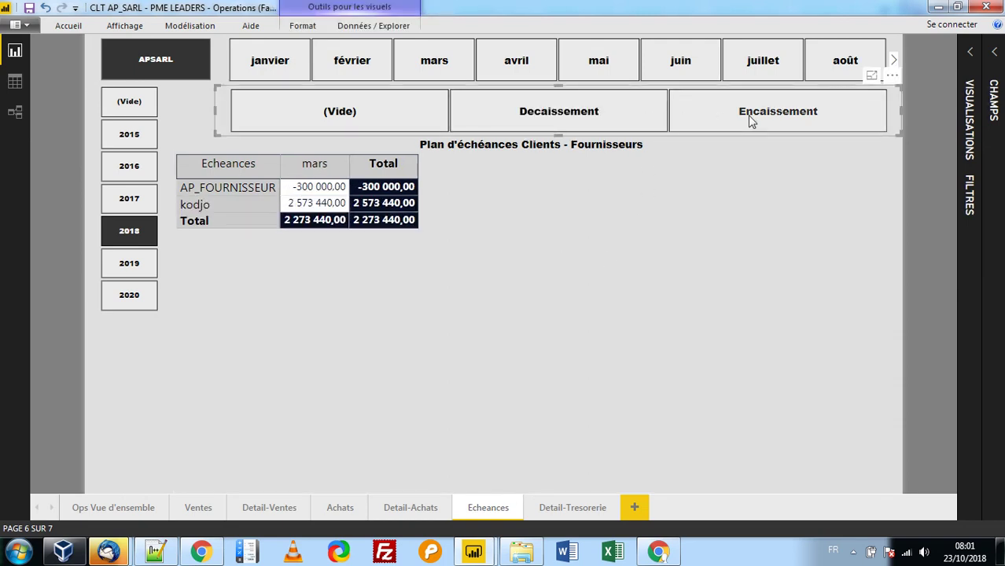
pyautogui.click(749, 115)
pyautogui.click(748, 114)
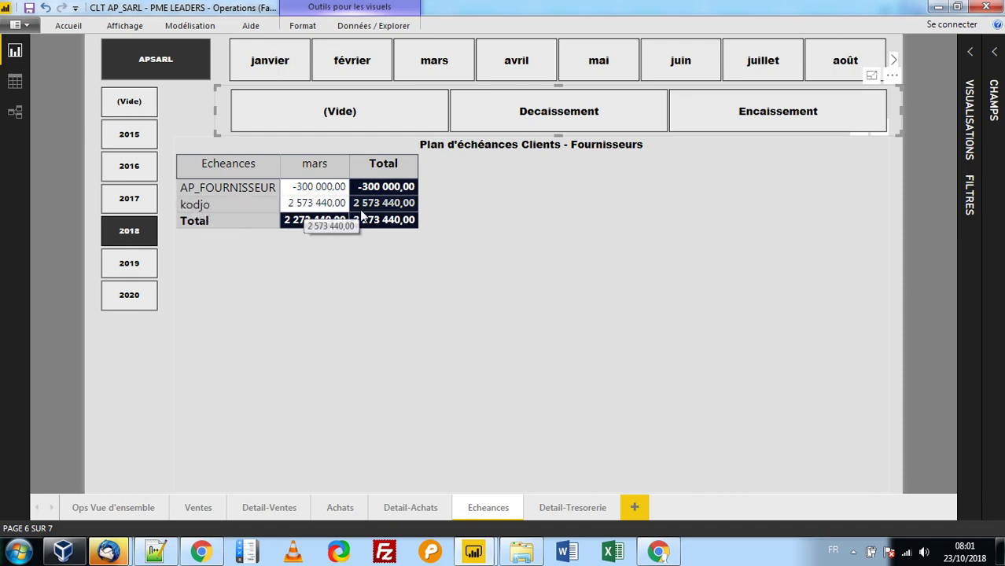
pyautogui.click(362, 319)
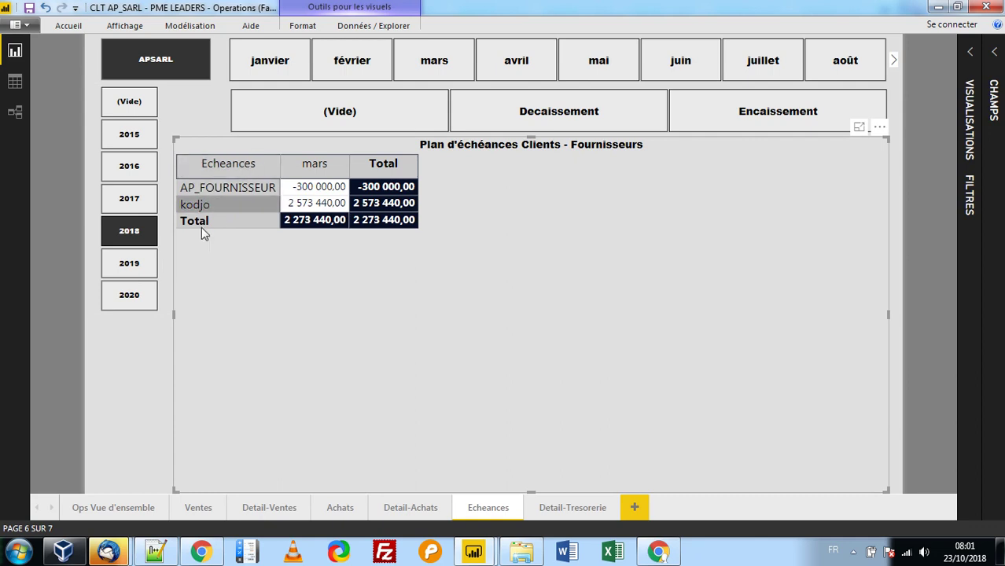
pyautogui.click(112, 389)
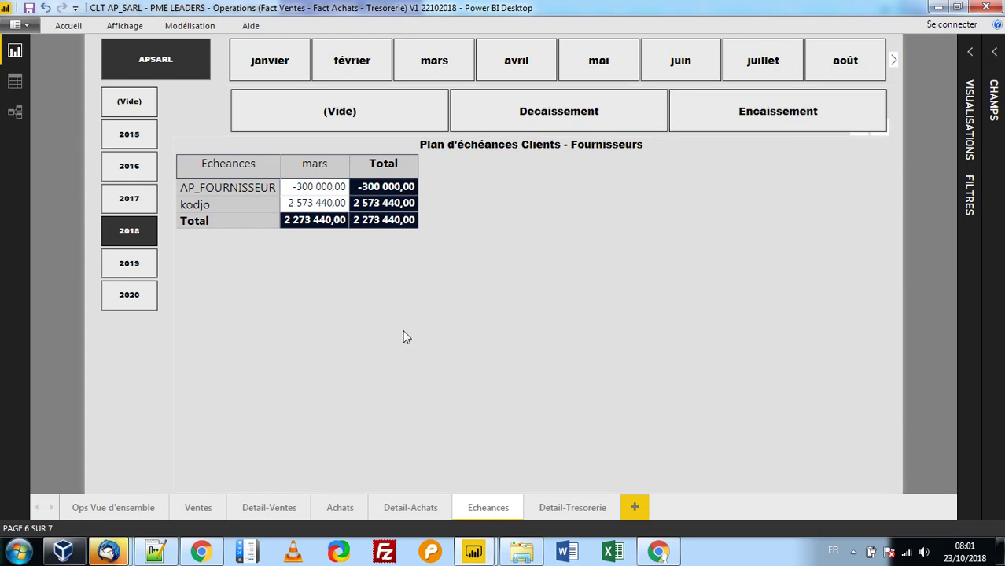
# View the Detail-Tresorerie page and the options of its Tresorerie filter, leaving the filter on Tout and no visual selected
pyautogui.click(542, 508)
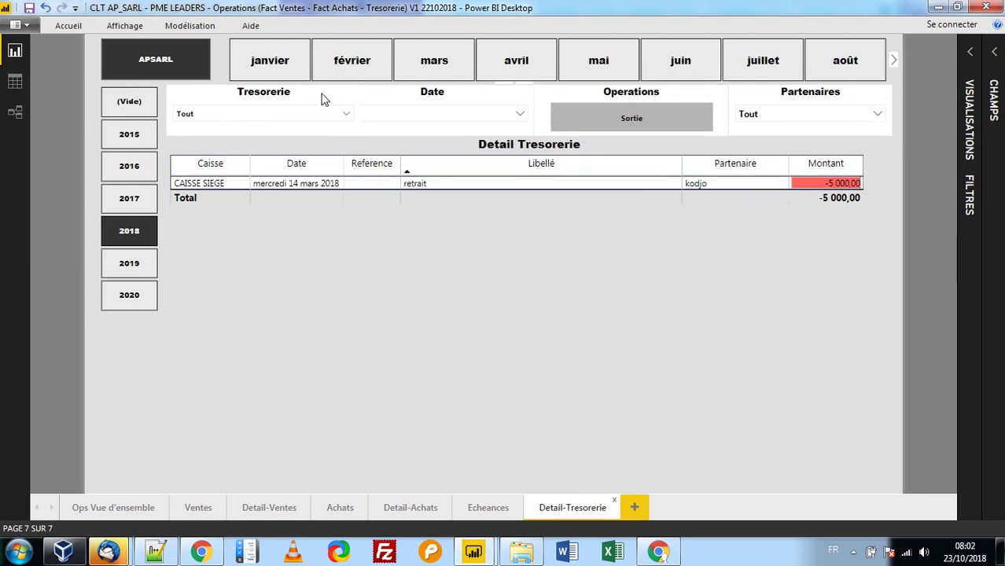
pyautogui.click(291, 116)
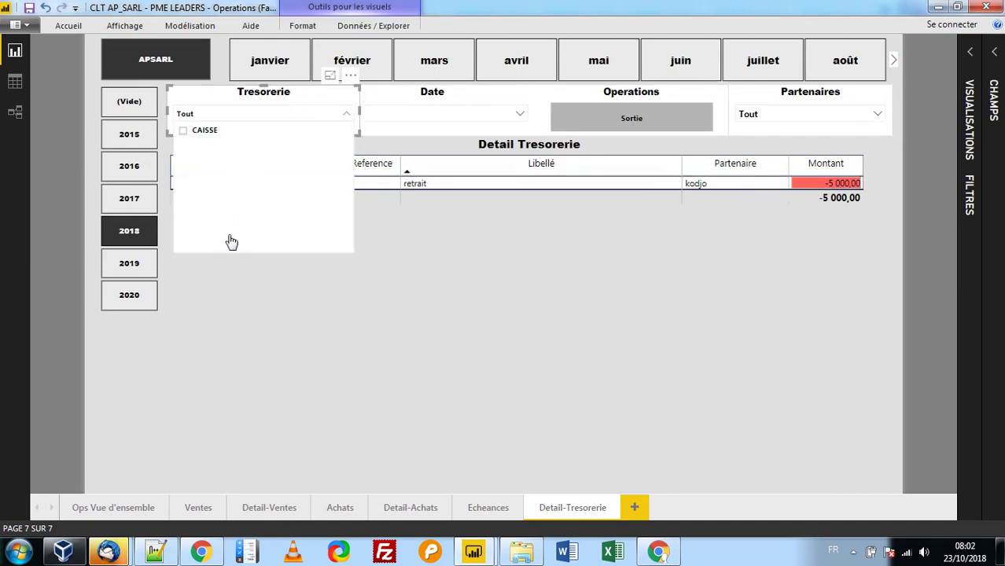
pyautogui.click(55, 251)
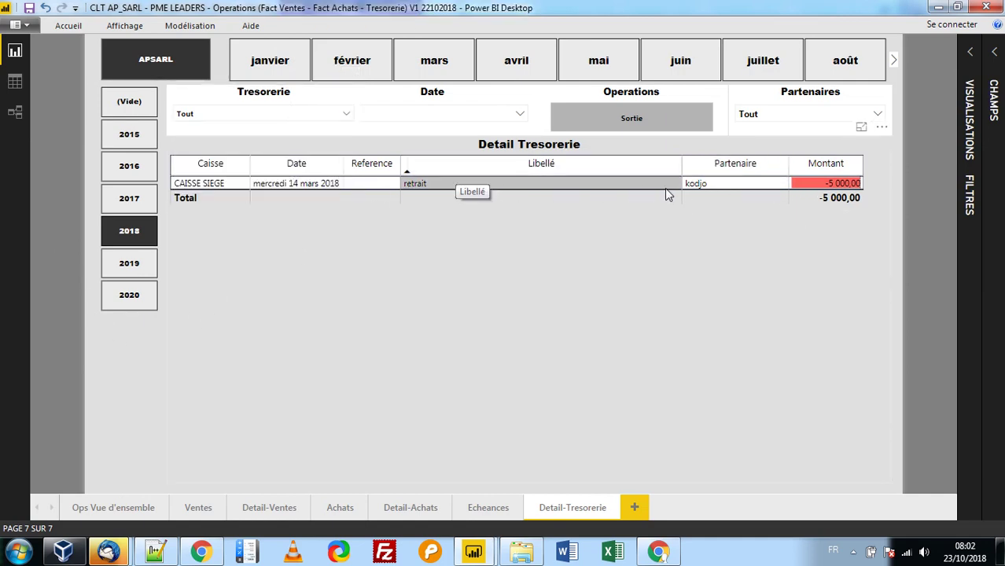
pyautogui.click(606, 128)
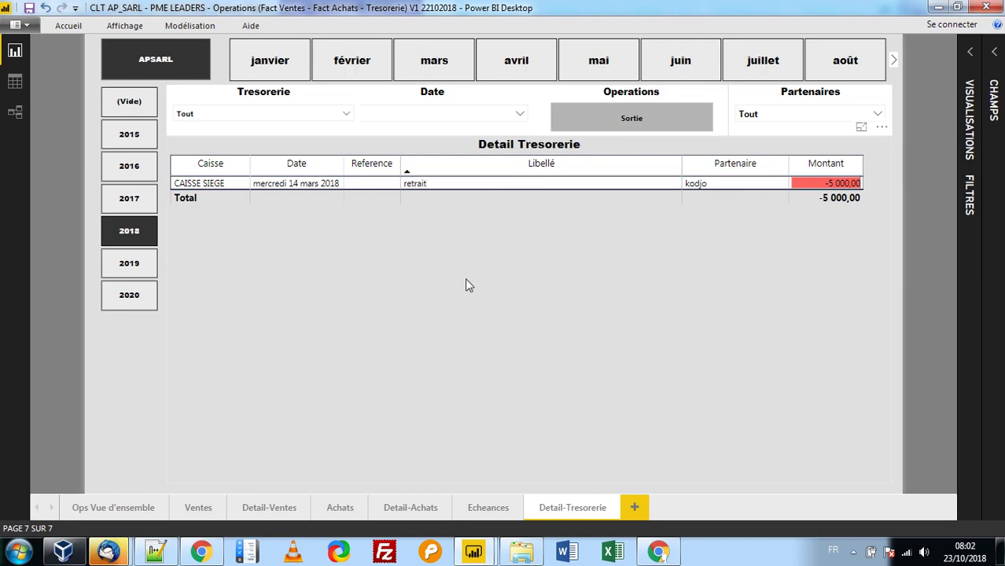
pyautogui.click(457, 374)
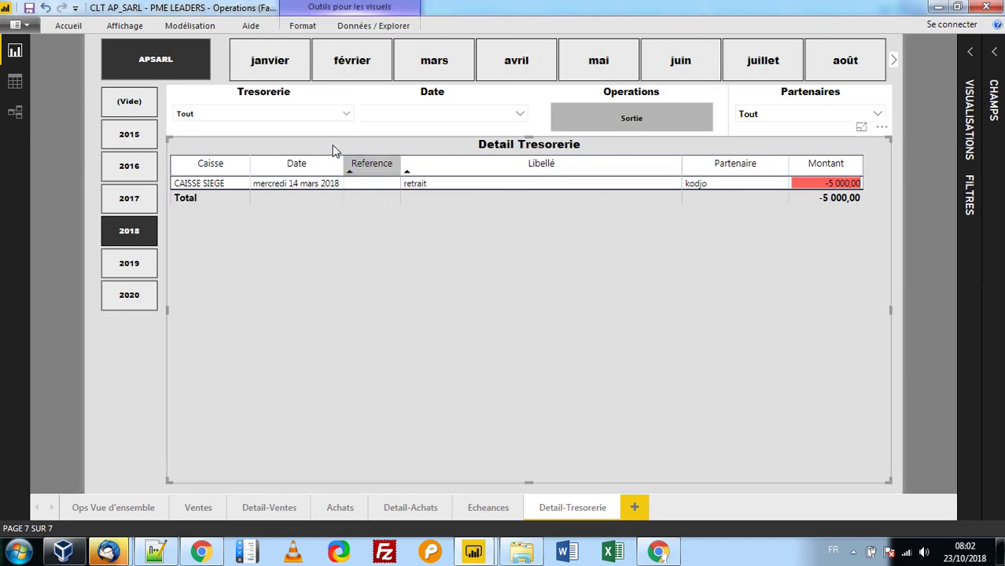
pyautogui.click(121, 364)
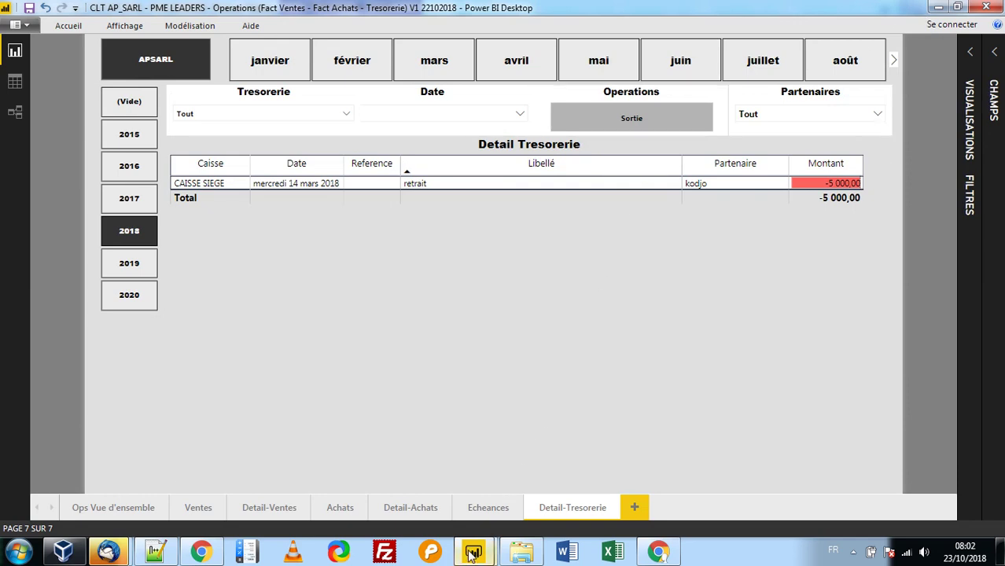
# Switch to the Process Ventes report and show its Ventes Vue d'ensemble page with no visual selected
pyautogui.moveTo(473, 553)
pyautogui.click(405, 483)
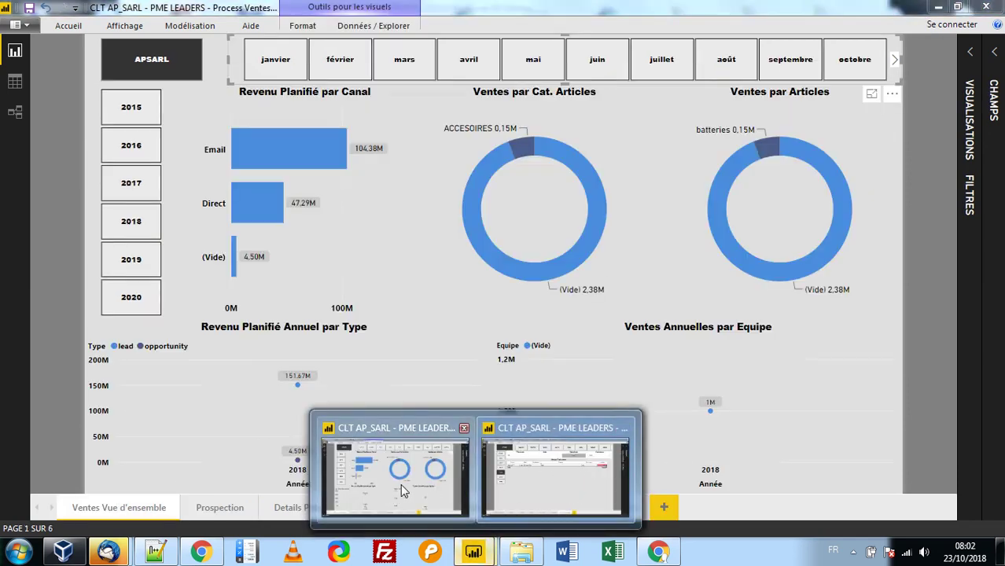
pyautogui.click(49, 91)
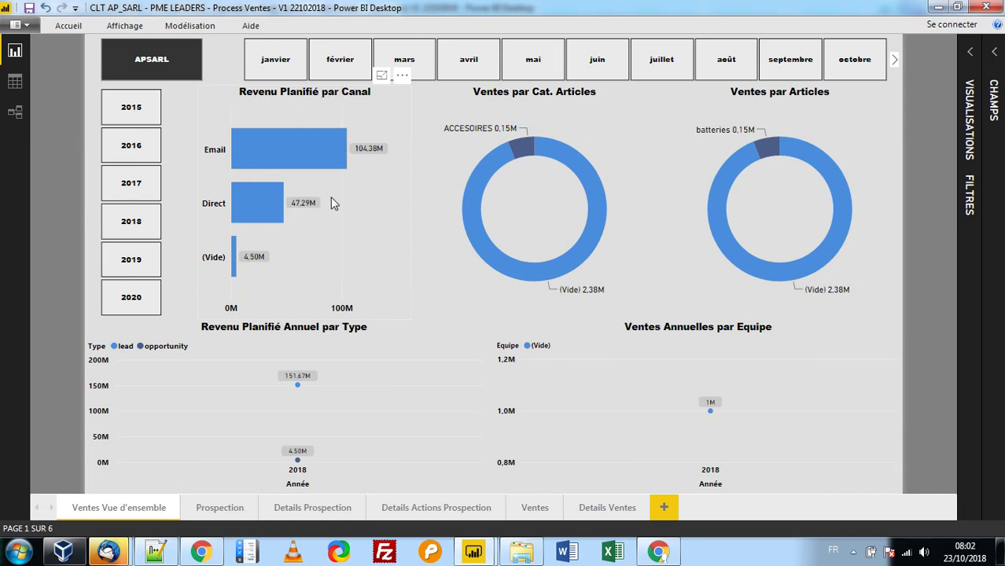
# Cross-highlight the Ventes Vue d'ensemble page by the Email channel, the (Vide) article category and the batteries article, leaving no highlight active
pyautogui.click(282, 147)
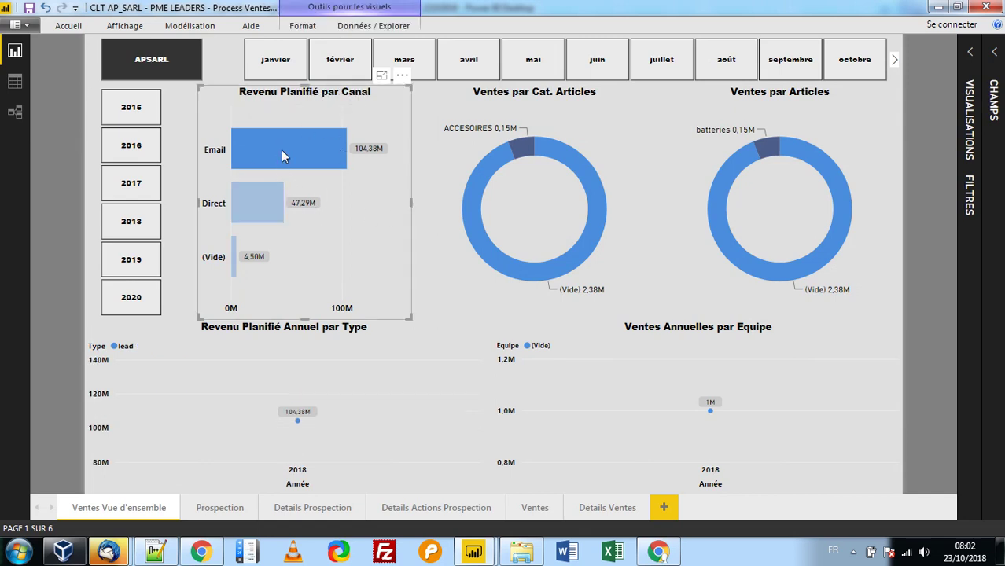
pyautogui.click(282, 155)
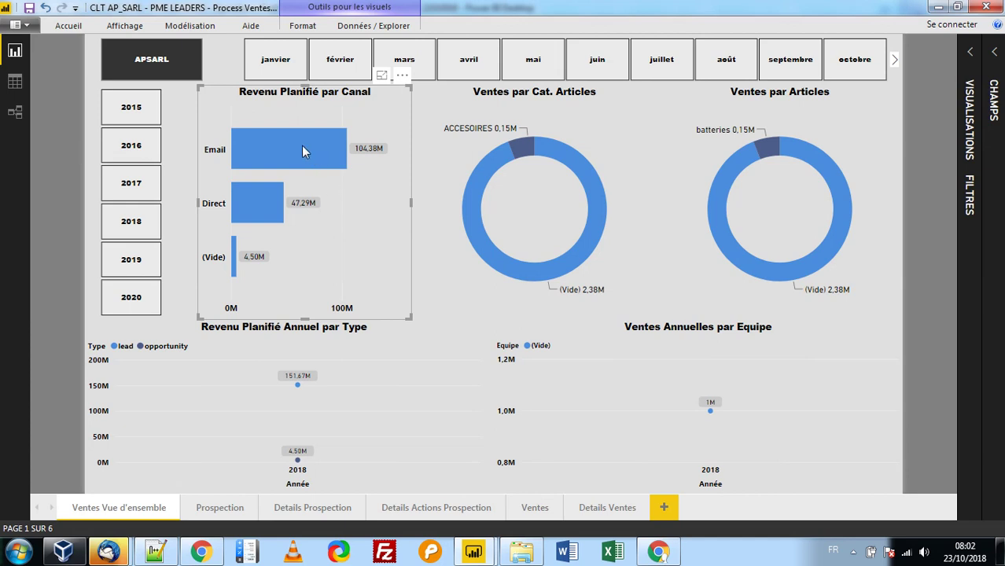
pyautogui.moveTo(301, 149)
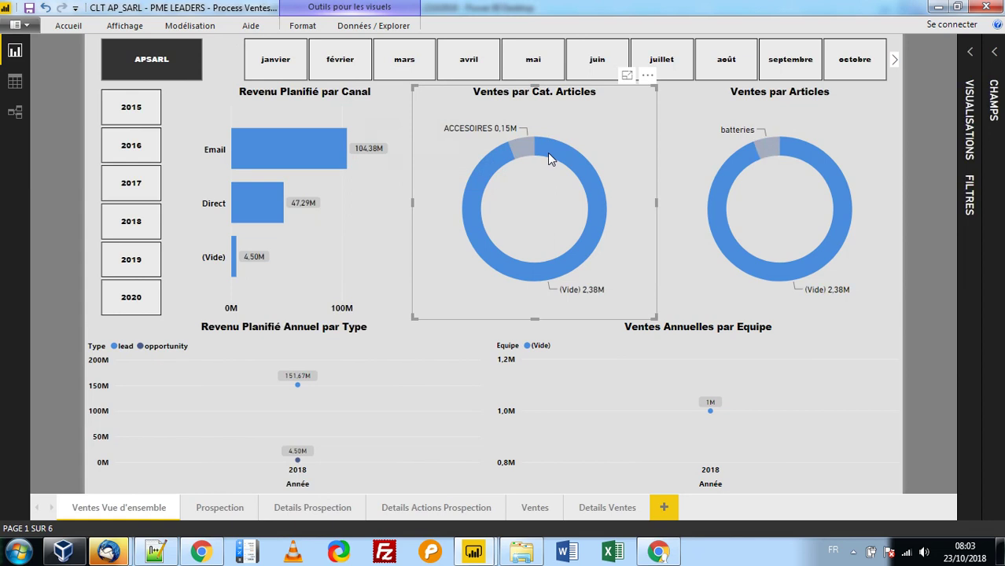
pyautogui.click(755, 168)
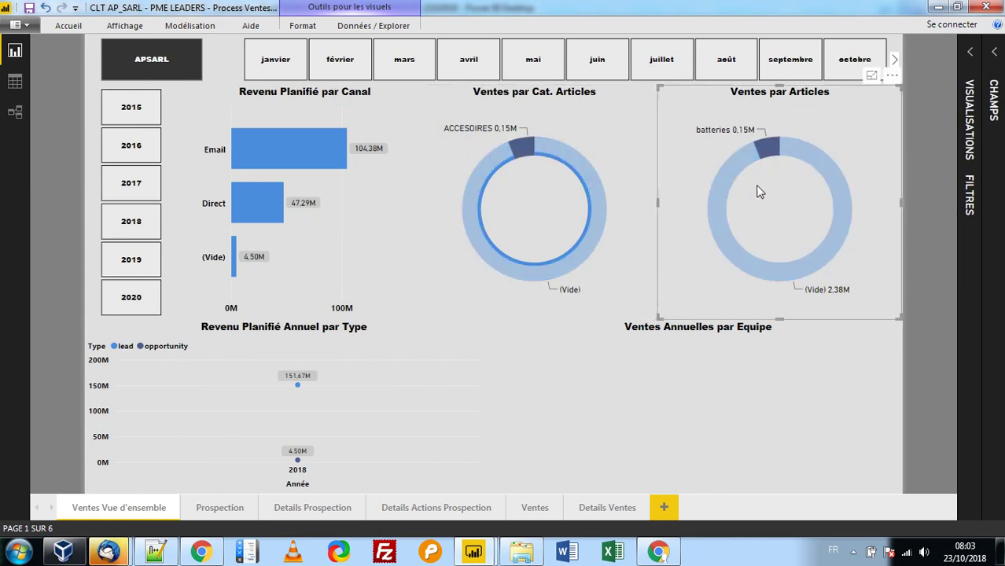
pyautogui.click(768, 157)
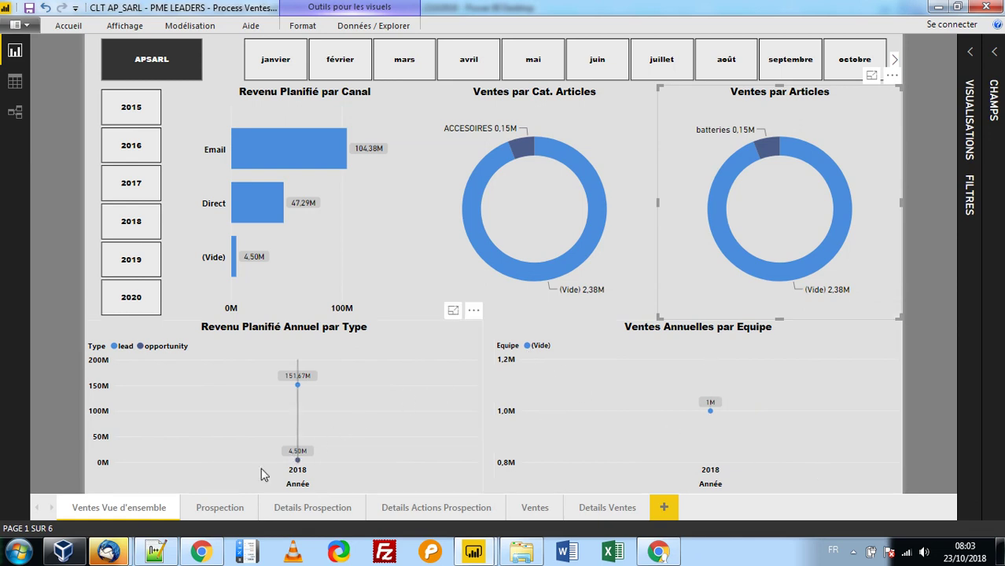
# Open the Prospection page and examine the Revenu Planifié par Equipe and Actions / Status charts, leaving no visual selected
pyautogui.click(220, 508)
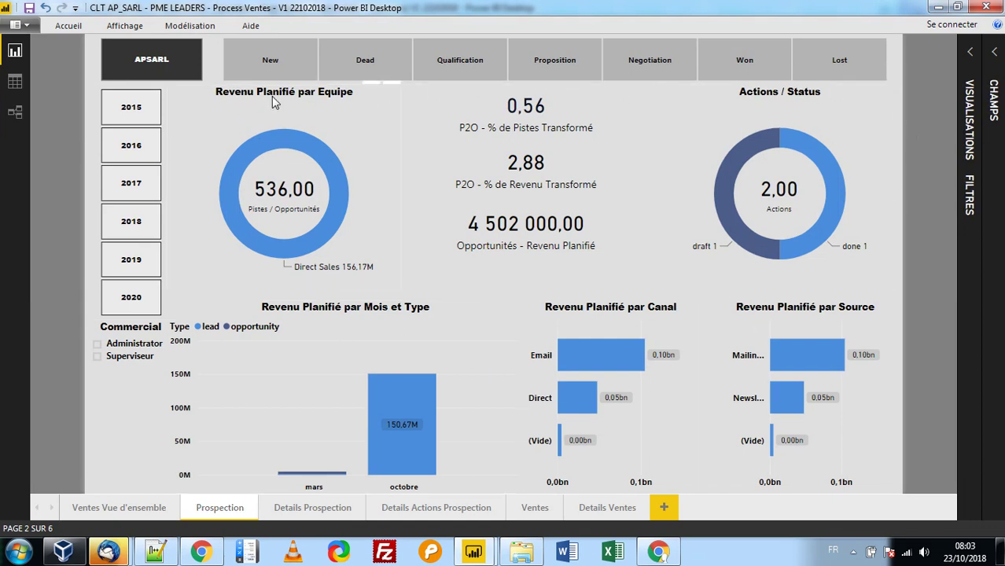
pyautogui.click(265, 116)
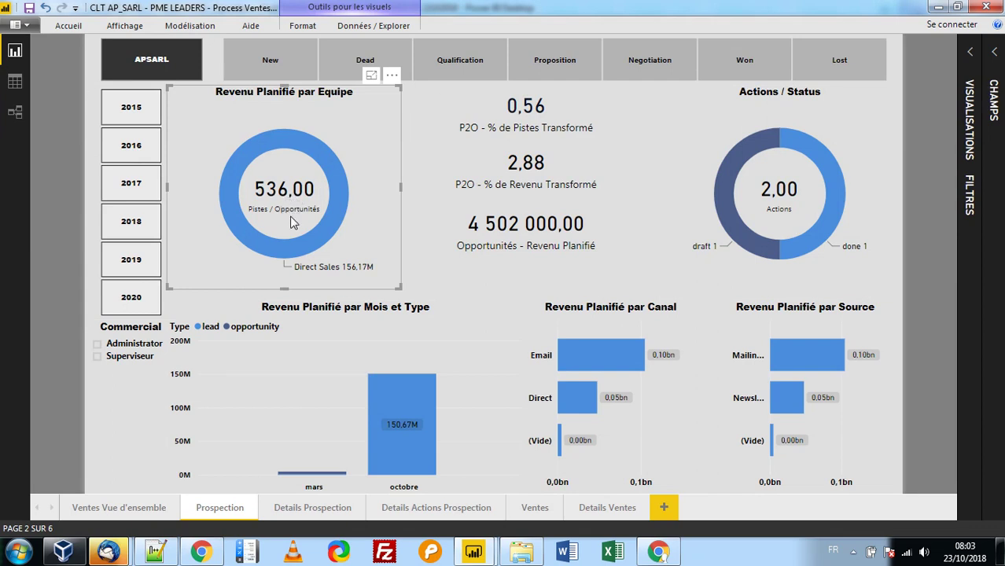
pyautogui.click(765, 110)
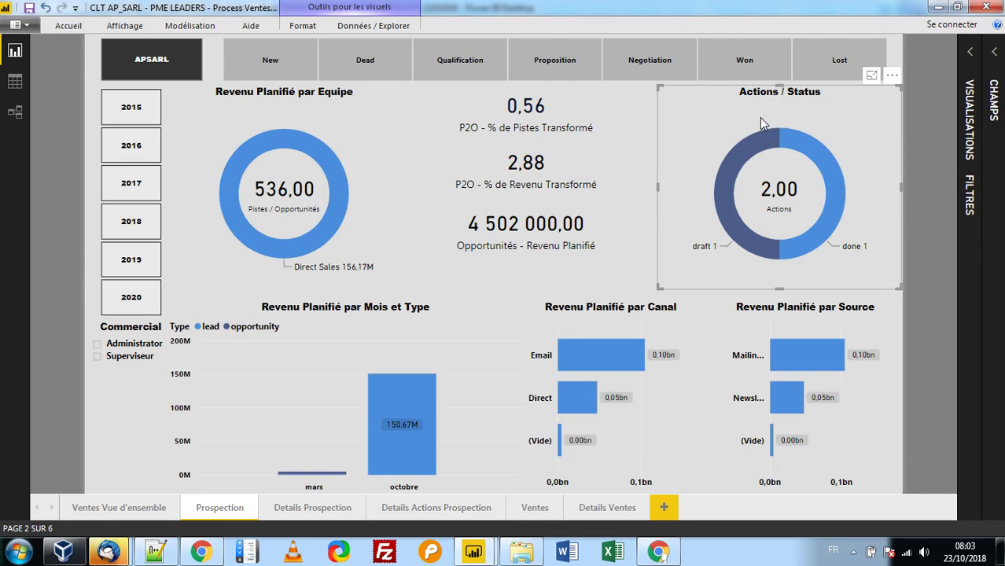
pyautogui.click(332, 132)
pyautogui.click(60, 104)
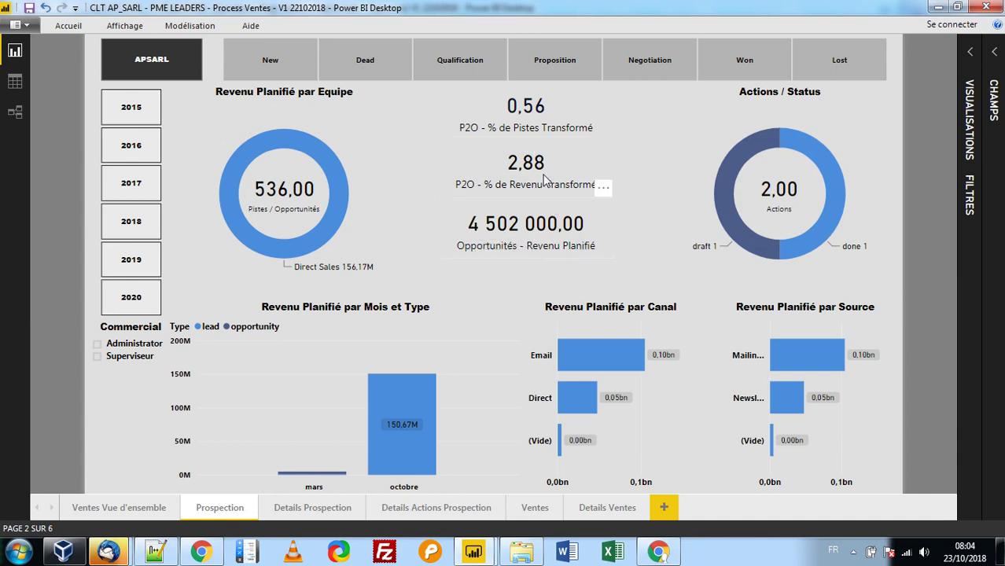
# Examine the P2O - % de Pistes Transformé, P2O - % de Revenu Transformé and Opportunités - Revenu Planifié cards
pyautogui.click(546, 118)
pyautogui.click(534, 184)
pyautogui.click(543, 130)
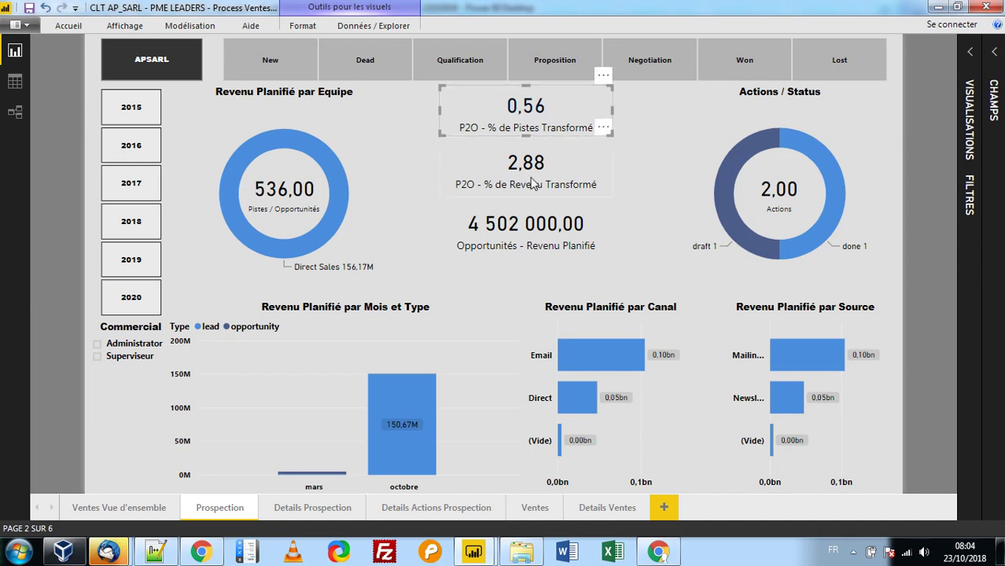
pyautogui.click(532, 182)
pyautogui.click(547, 114)
pyautogui.click(543, 184)
pyautogui.click(534, 121)
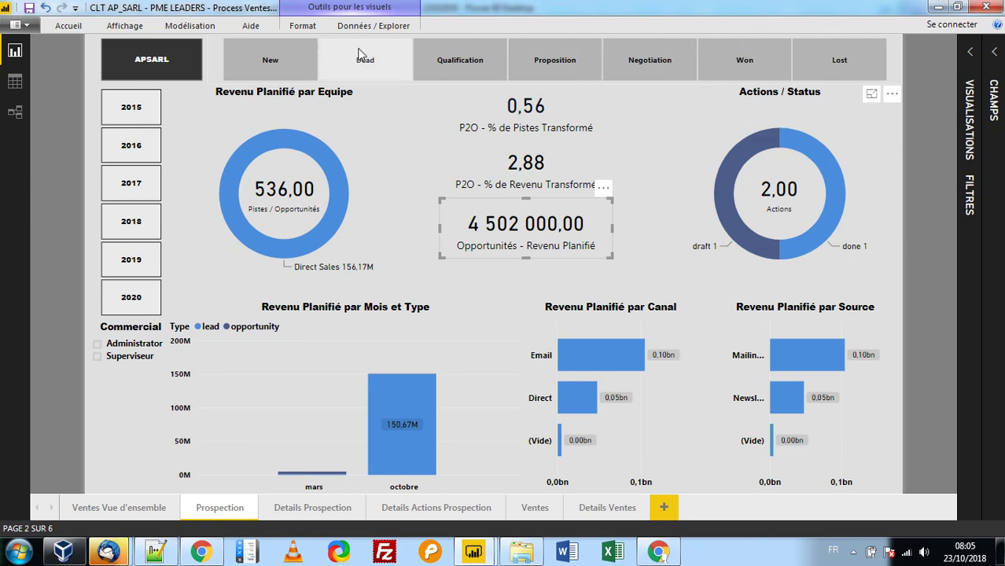
# Try the New, Dead and Qualification stage filters on the Prospection page, leaving the page unfiltered
pyautogui.click(279, 64)
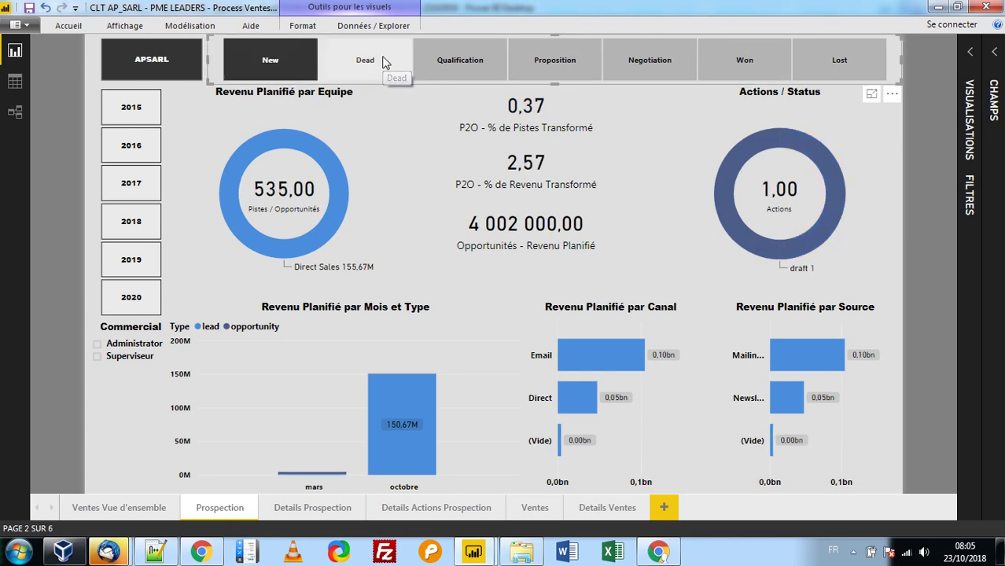
pyautogui.click(386, 63)
pyautogui.click(448, 63)
pyautogui.click(551, 64)
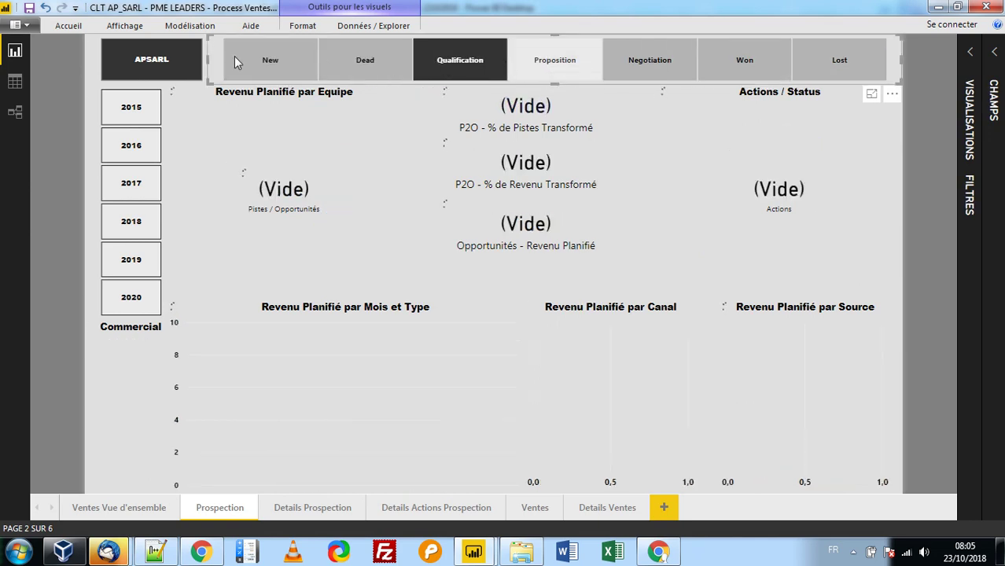
pyautogui.click(299, 60)
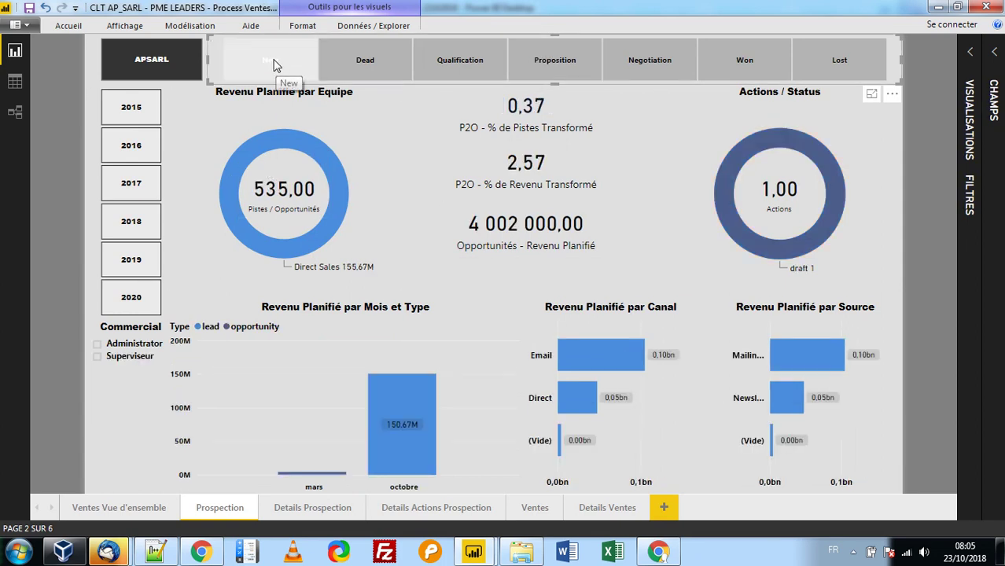
pyautogui.click(276, 64)
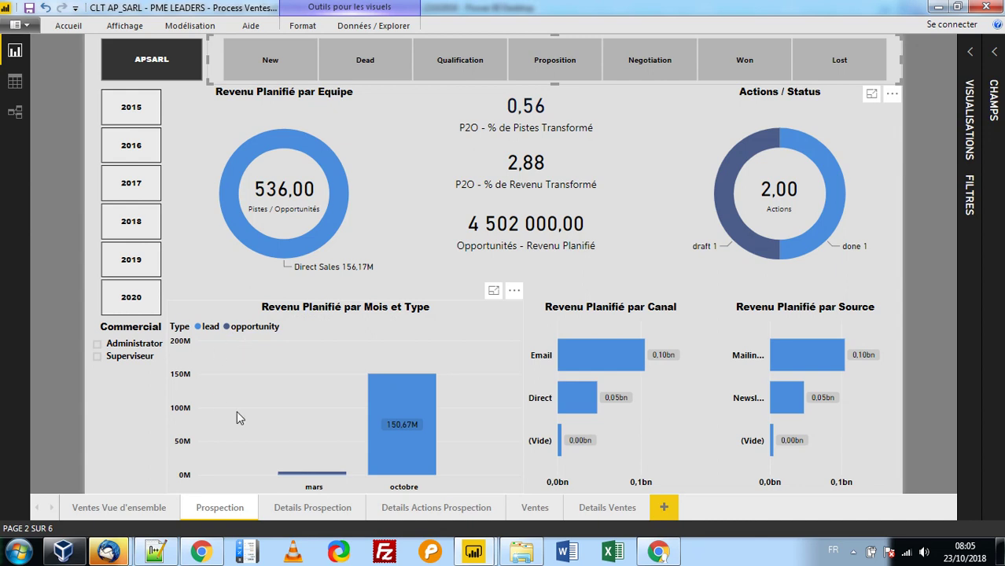
# View the Prospection figures for octobre leads, the Superviseur and the Administrator in turn, leaving all of these selections cleared
pyautogui.click(406, 427)
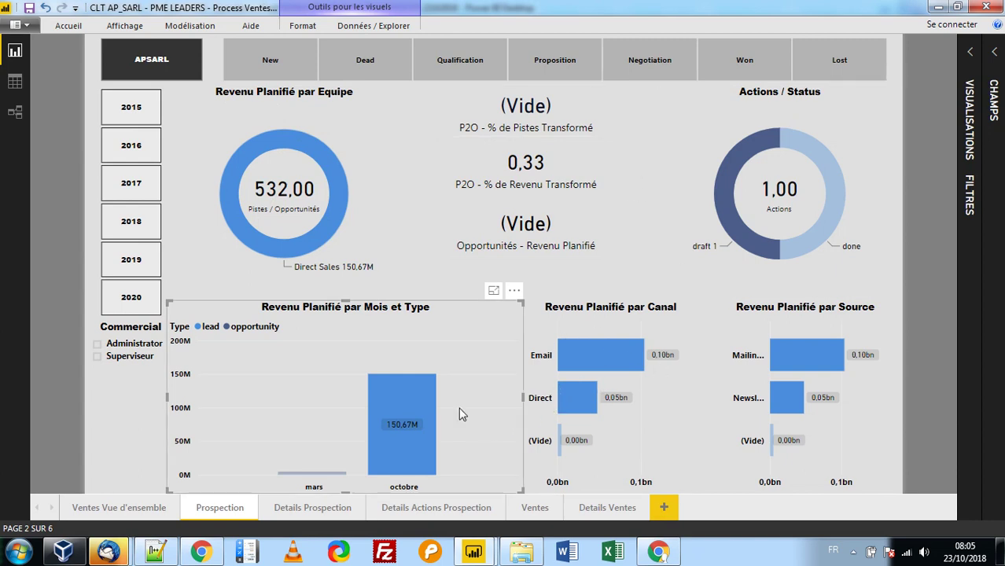
pyautogui.click(408, 402)
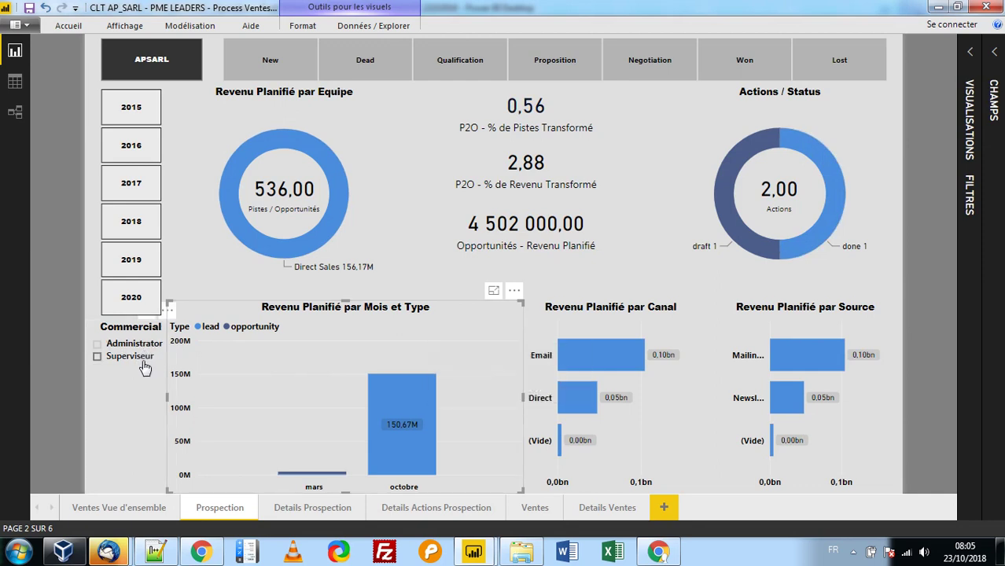
pyautogui.click(123, 359)
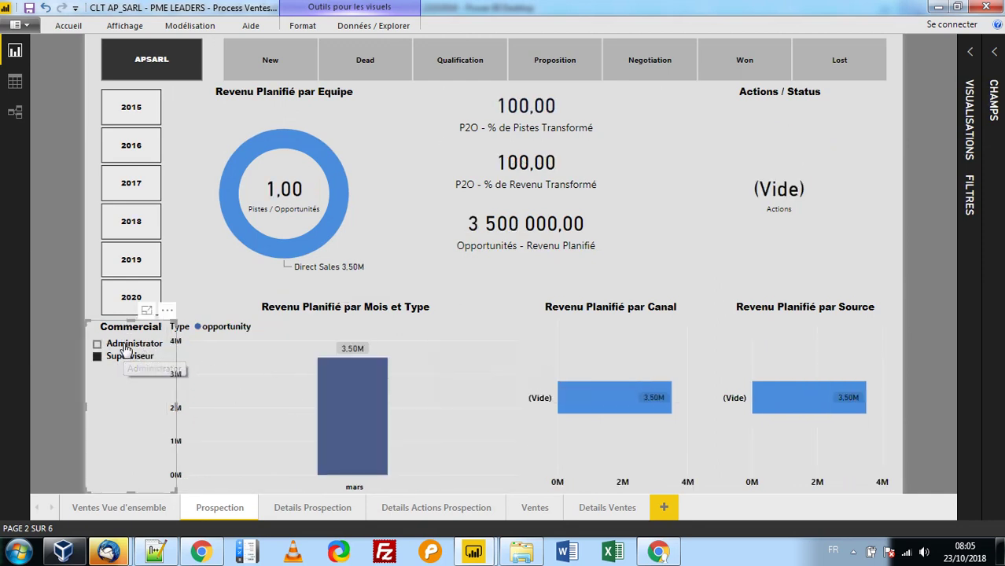
pyautogui.click(127, 347)
pyautogui.click(127, 348)
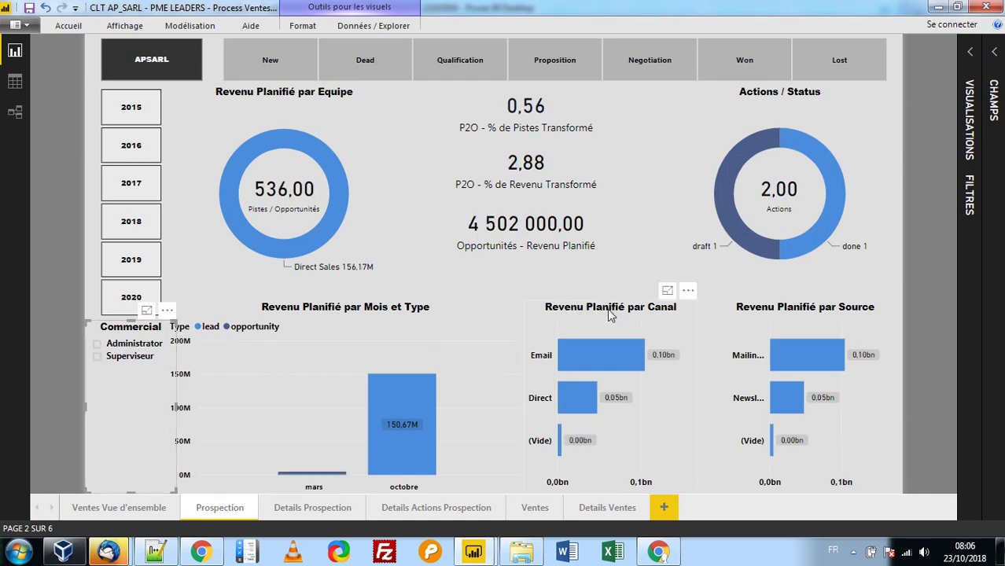
# Cross-highlight the Prospection page by the Email channel and by the top bar of Revenu Planifié par Source, leaving no visual selected
pyautogui.click(589, 352)
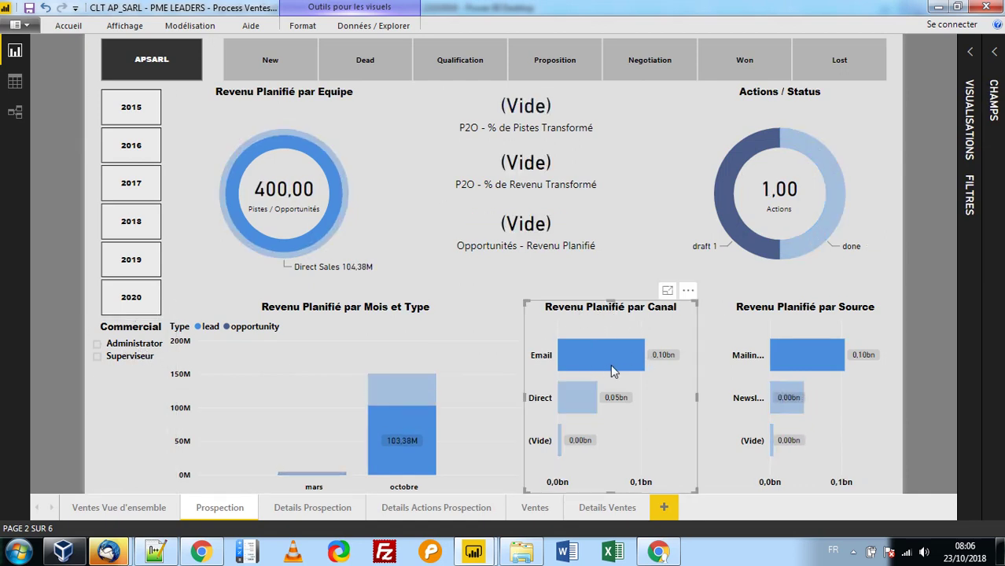
pyautogui.click(604, 354)
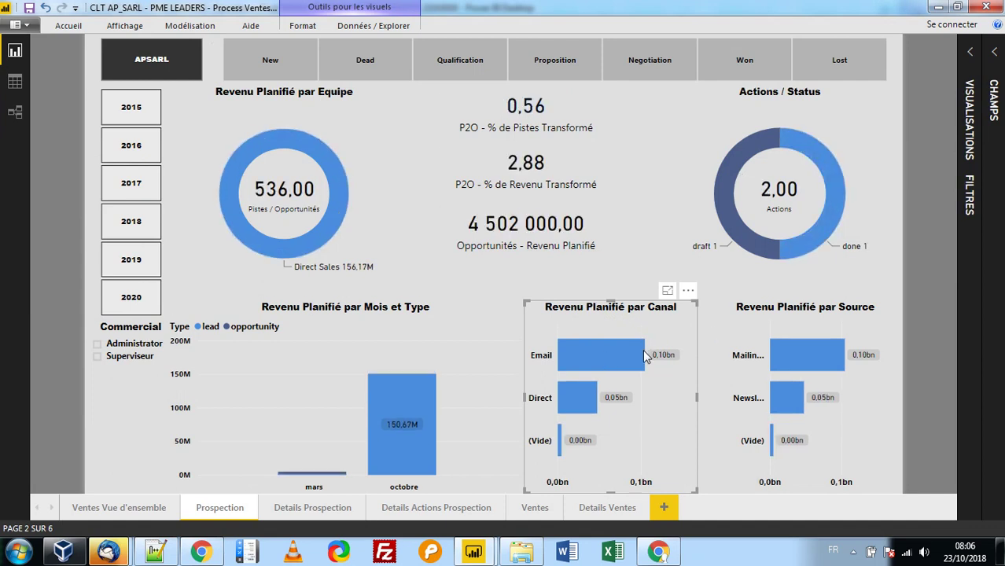
pyautogui.moveTo(645, 350)
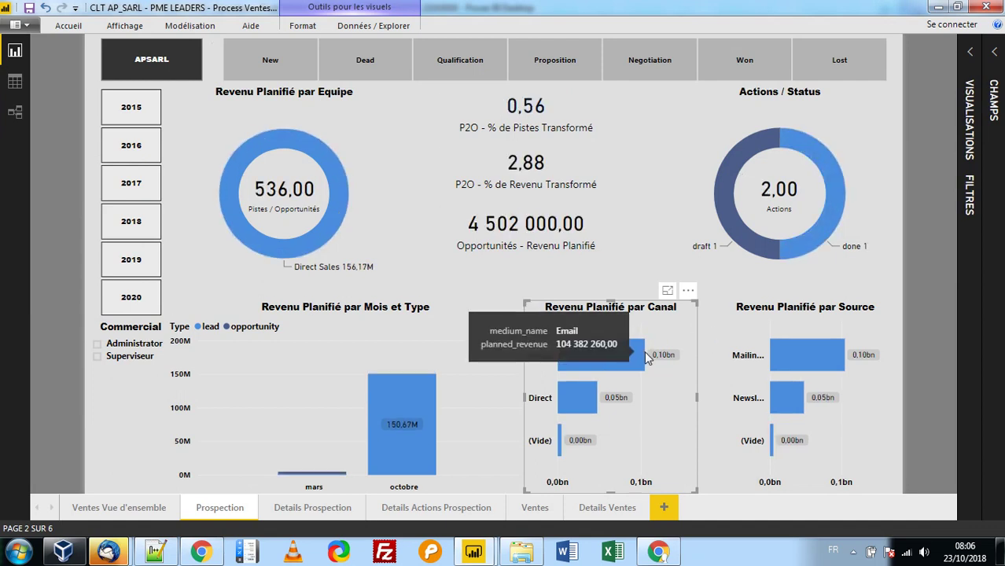
pyautogui.click(813, 366)
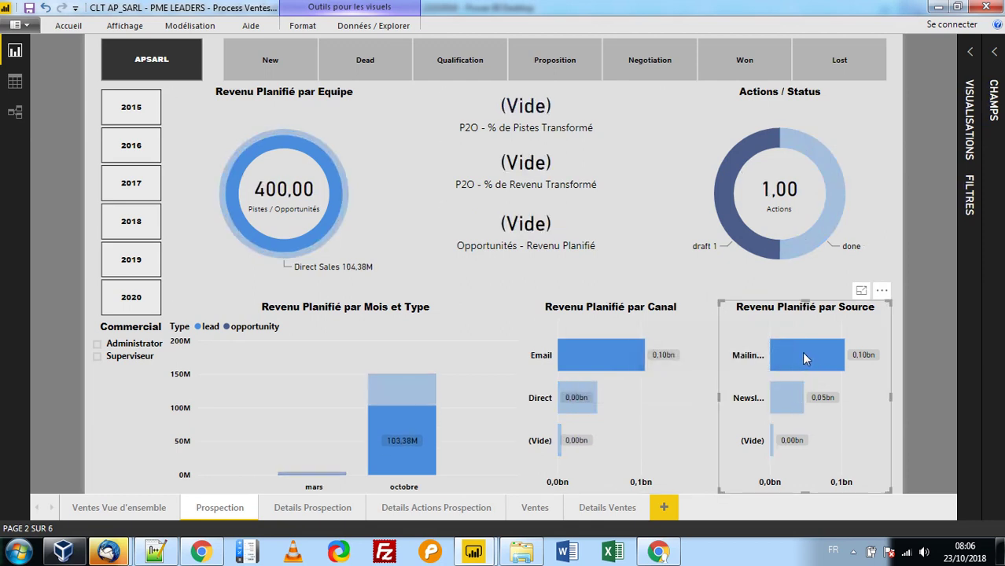
pyautogui.click(803, 358)
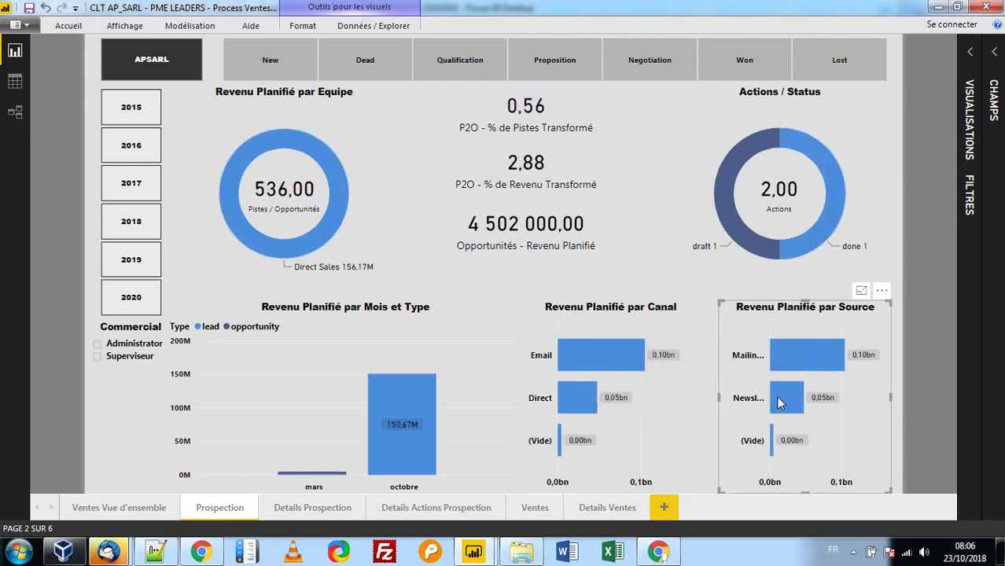
pyautogui.click(48, 203)
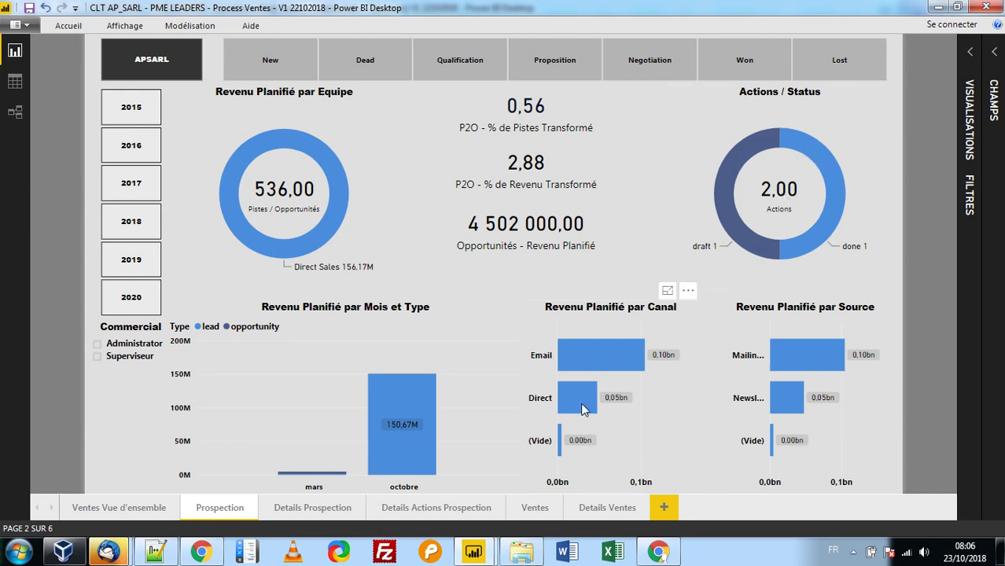
pyautogui.moveTo(585, 409)
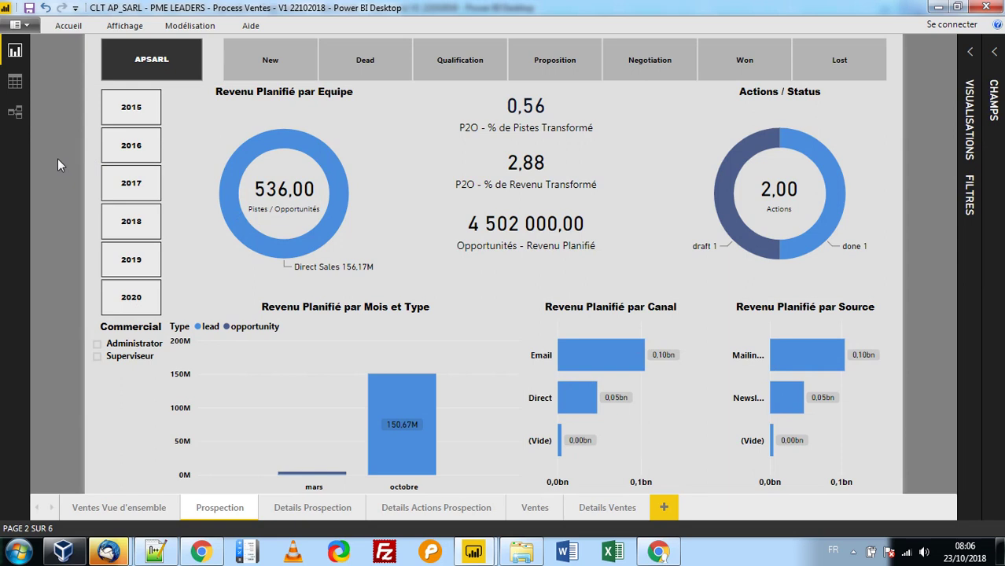
# Open the Details Prospection page and look through the Detail Prospection Pistes/Opportunités table
pyautogui.click(331, 511)
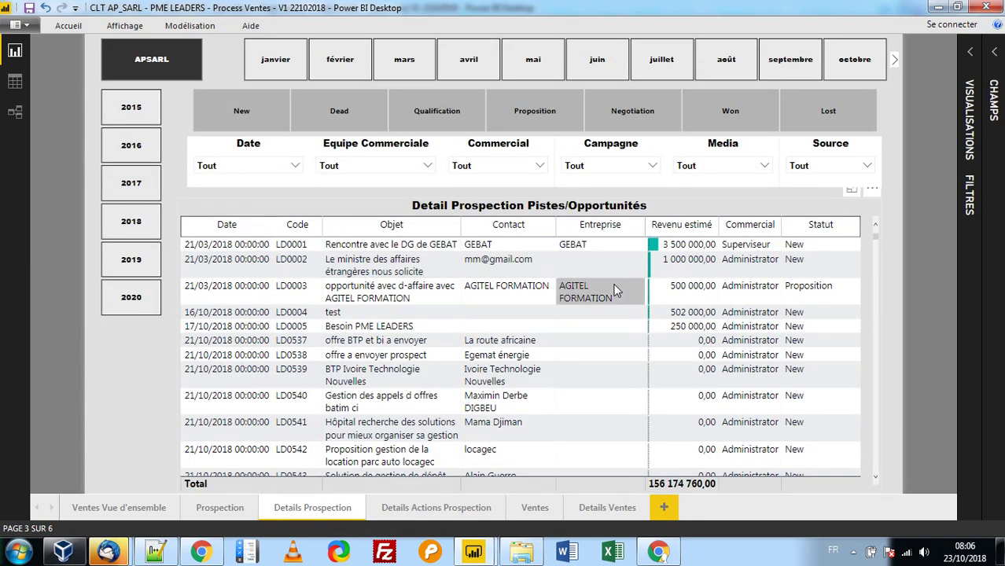
pyautogui.scroll(-6, 617, 291)
pyautogui.scroll(-5, 615, 288)
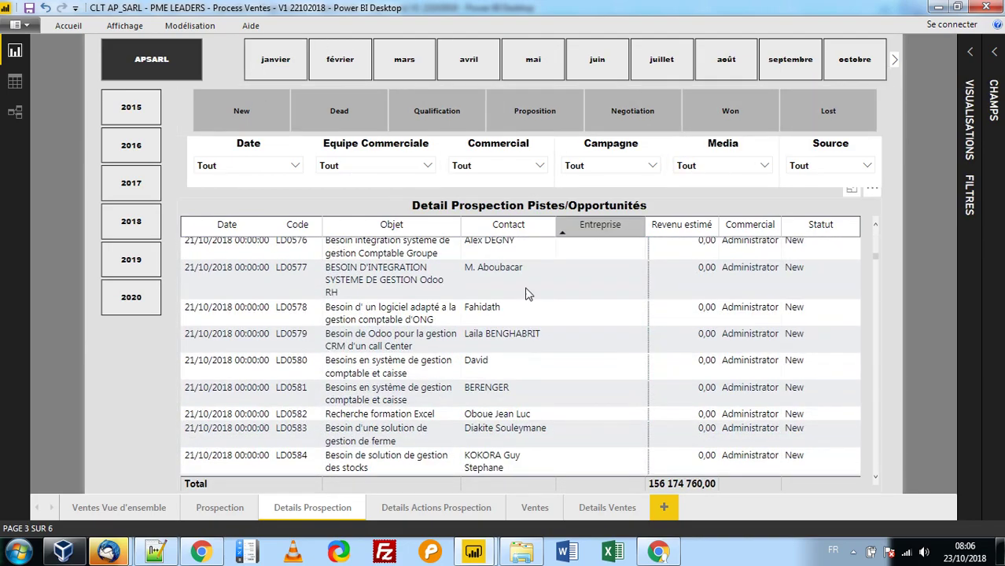
pyautogui.scroll(2, 518, 368)
pyautogui.scroll(-3, 518, 368)
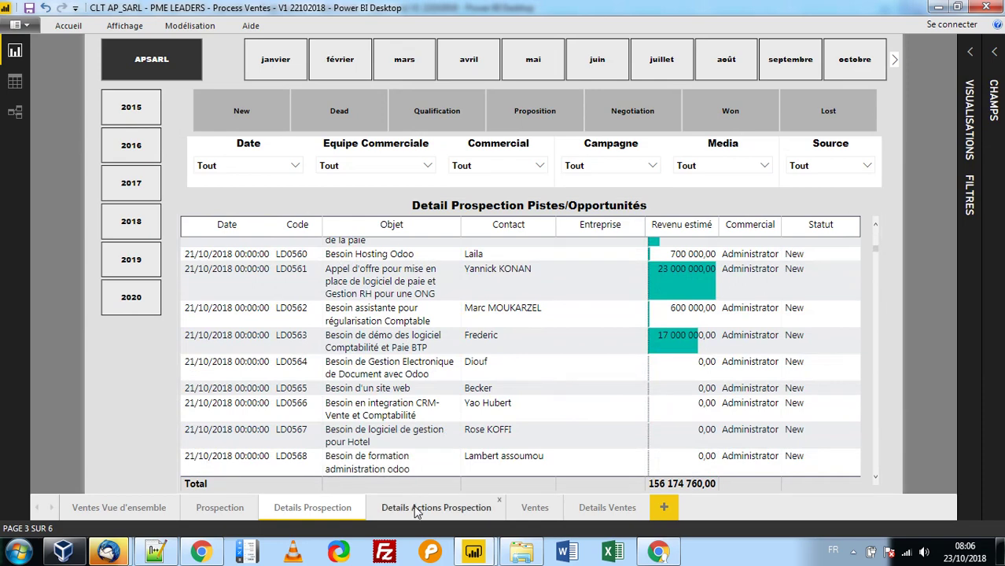
# Open the Details Actions Prospection page and try the draft and done status filters, leaving the actions unfiltered
pyautogui.click(421, 507)
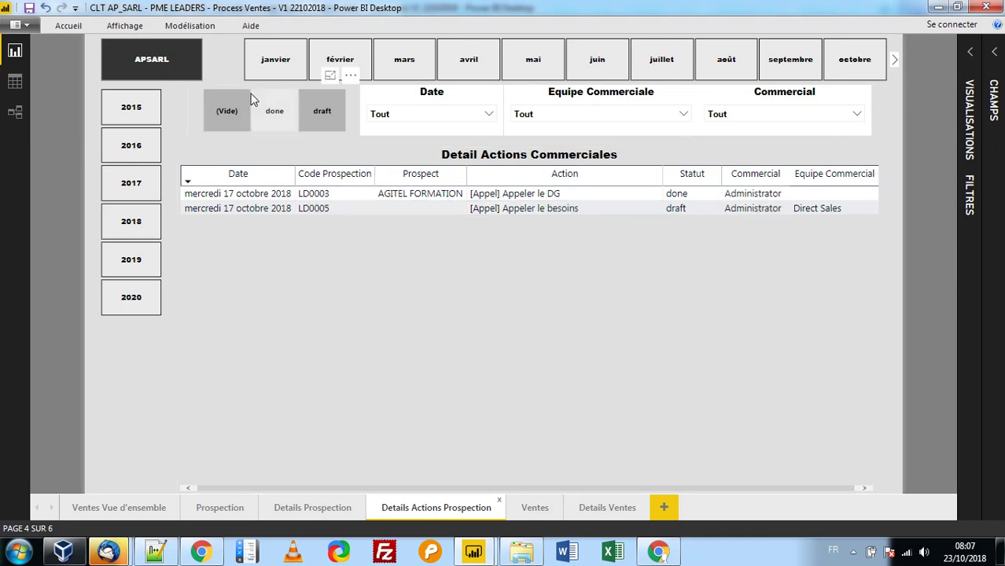
pyautogui.click(322, 122)
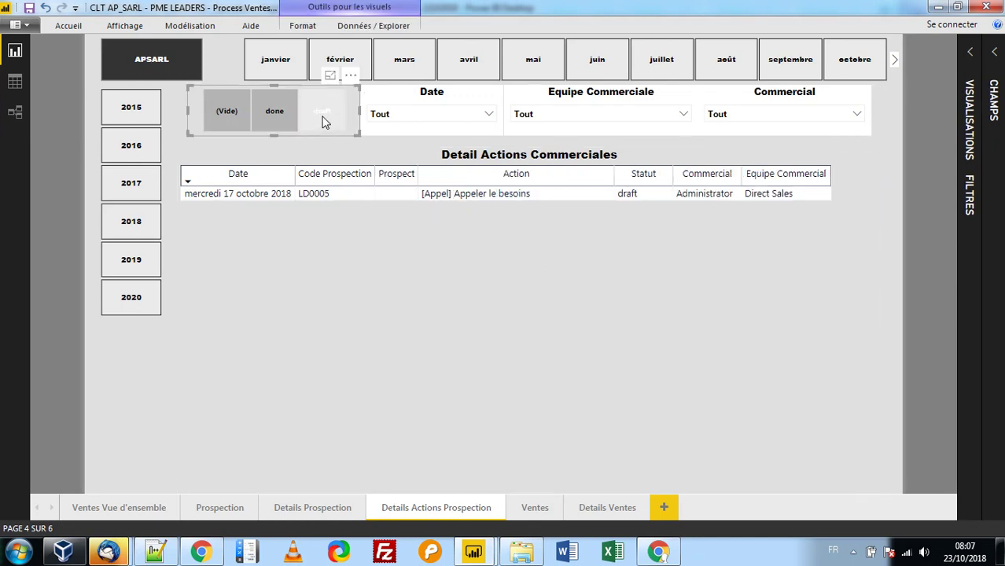
pyautogui.click(322, 121)
pyautogui.click(275, 118)
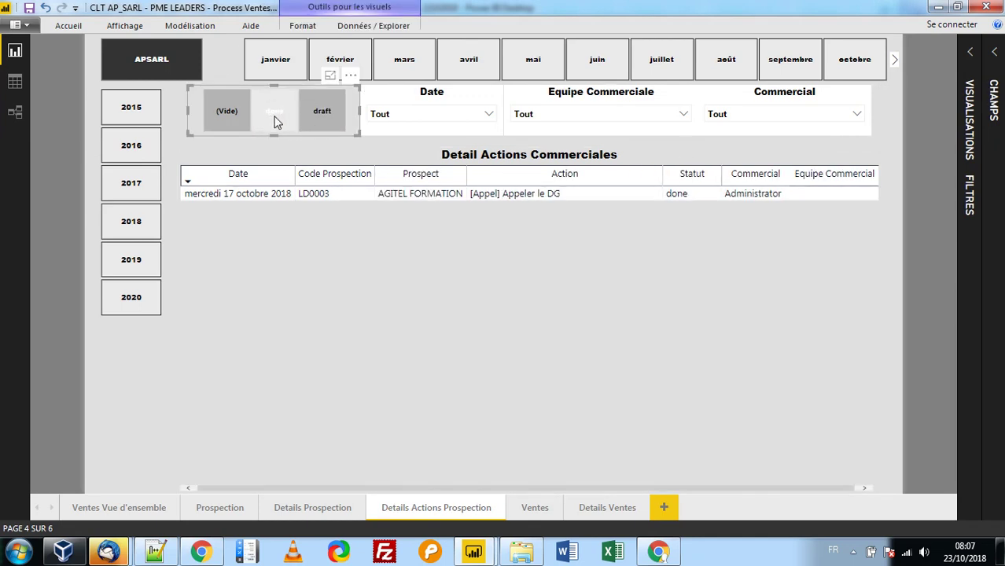
pyautogui.click(275, 118)
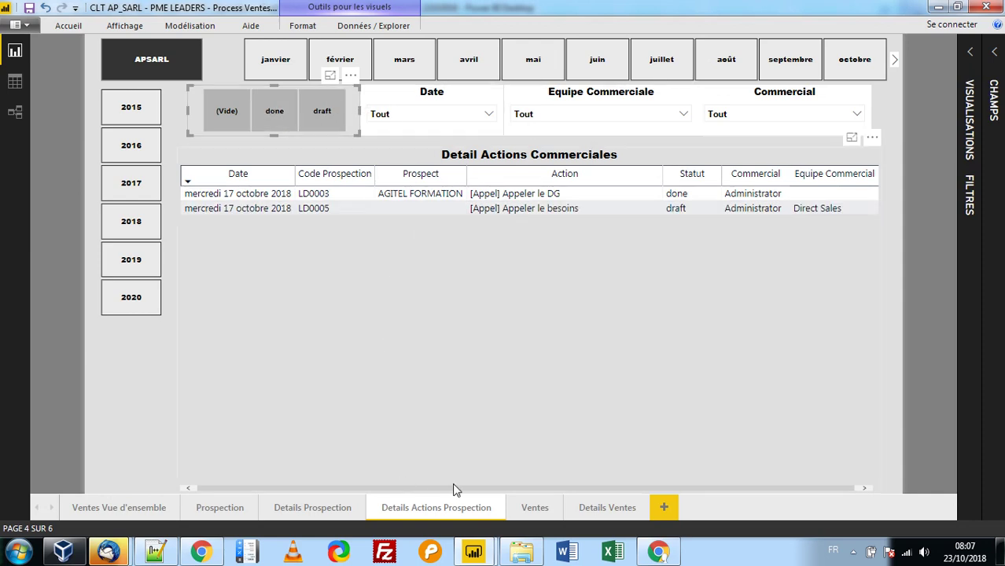
# Open the Ventes page and filter it by the confirmed status
pyautogui.click(535, 508)
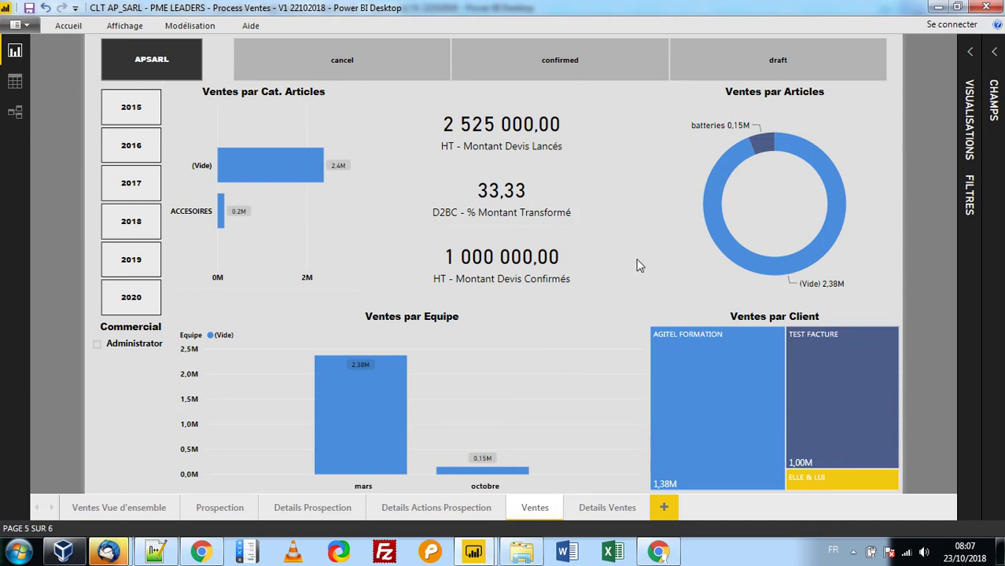
pyautogui.click(507, 88)
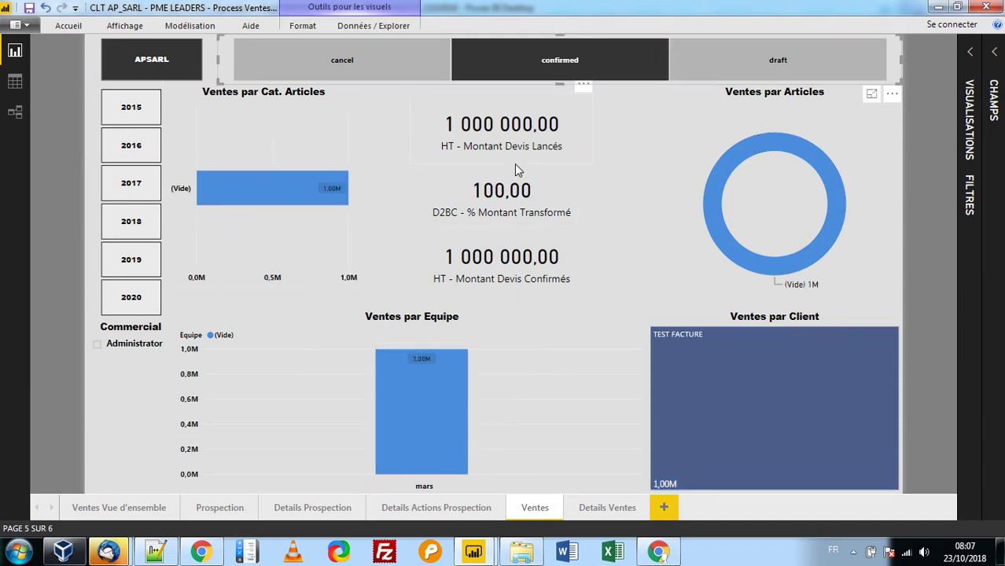
# Clear the confirmed status filter and cross-highlight the Ventes page by the (Vide) category and (Vide) article, leaving nothing highlighted
pyautogui.click(568, 61)
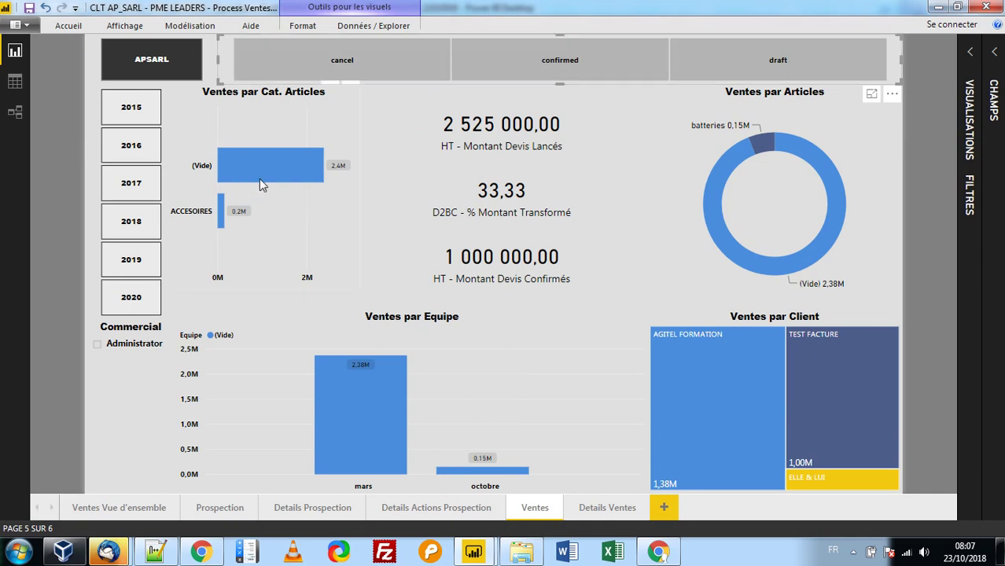
pyautogui.click(292, 169)
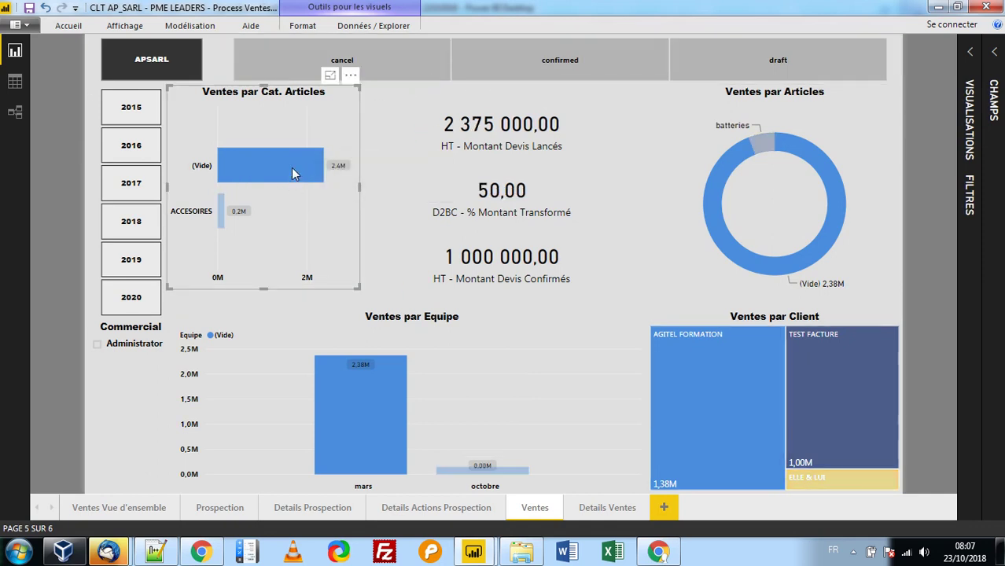
pyautogui.click(291, 170)
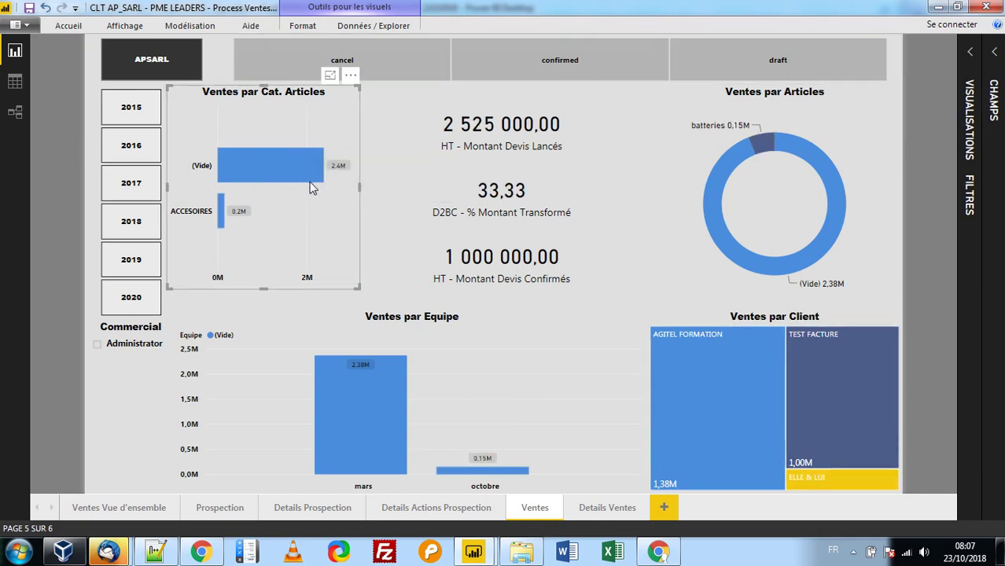
pyautogui.click(802, 154)
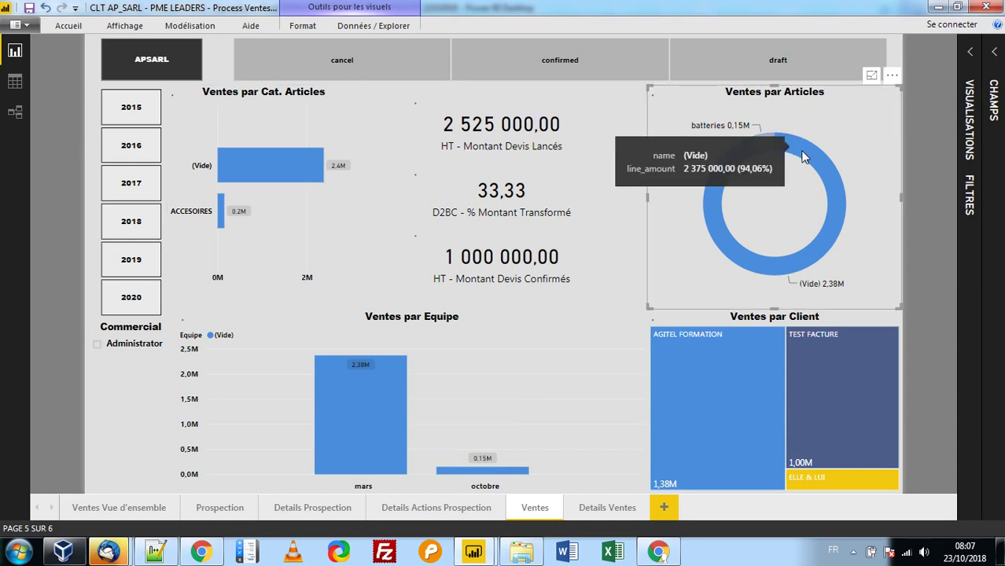
pyautogui.click(708, 298)
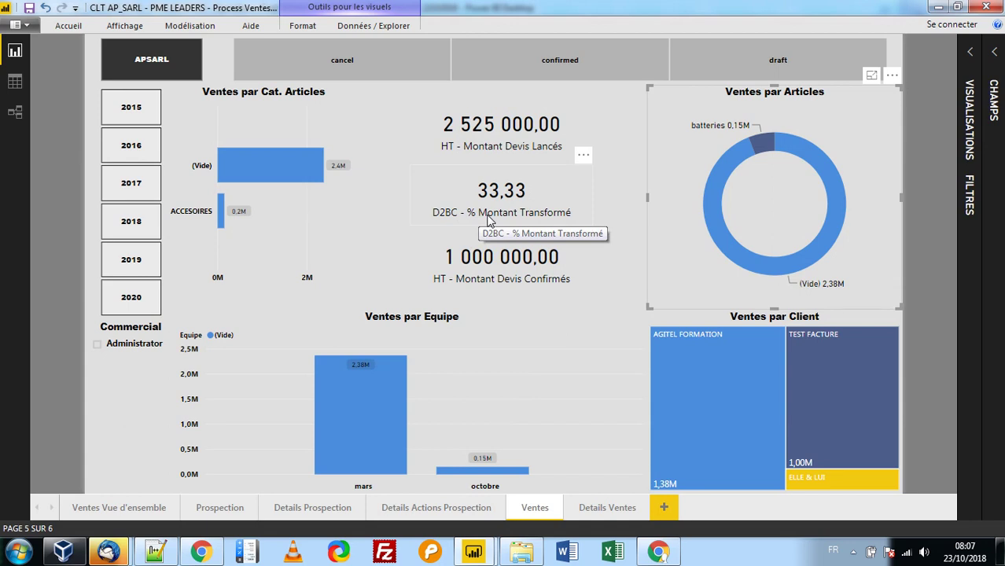
# Try cross-highlighting by the mars bar of Ventes par Equipe and filtering Commercial by Administrator, leaving both unselected
pyautogui.click(476, 276)
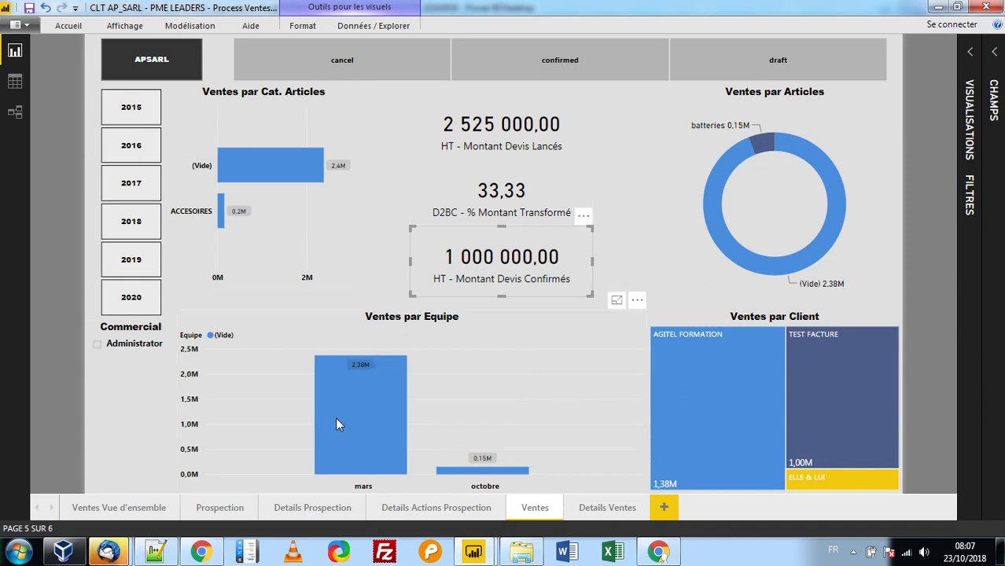
pyautogui.click(357, 424)
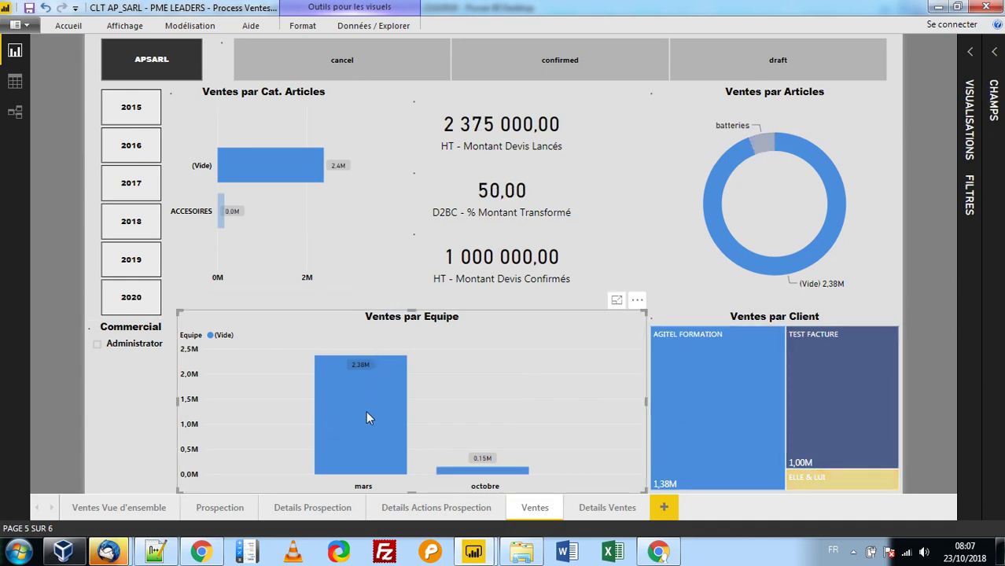
pyautogui.click(366, 411)
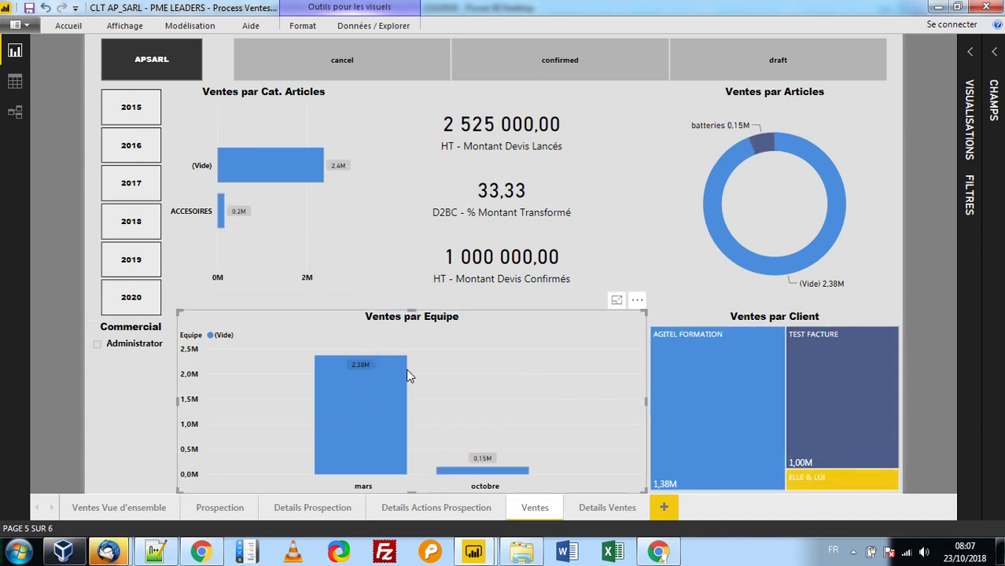
pyautogui.click(120, 346)
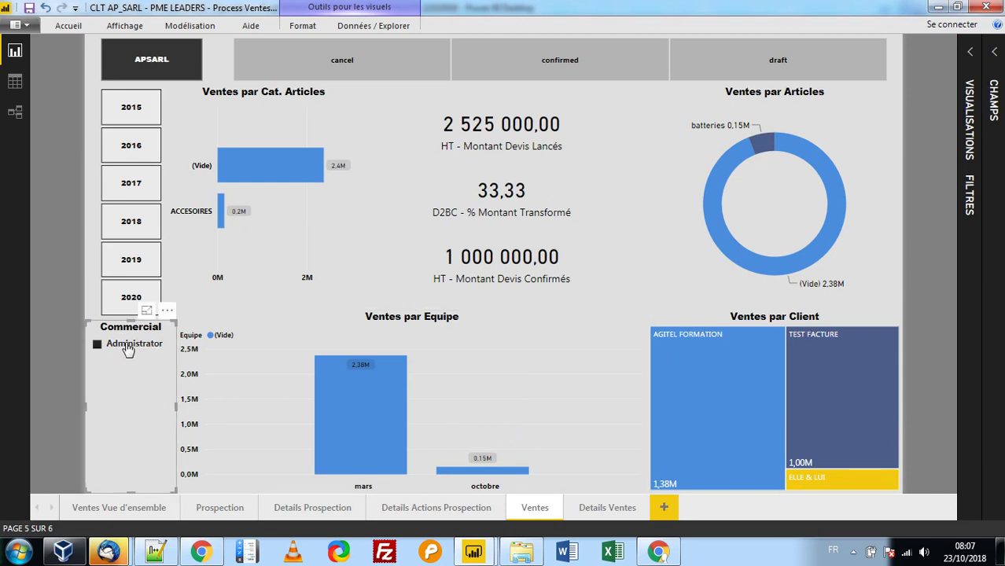
pyautogui.click(128, 348)
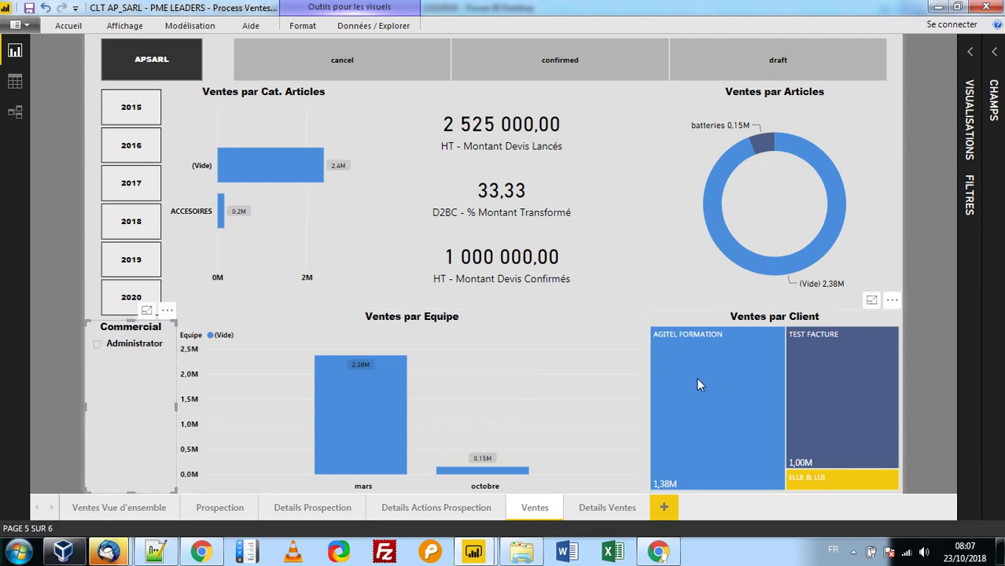
# Cross-highlight the Ventes page by AGITEL FORMATION, TEST FACTURE and ELLE & LUI in Ventes par Client, then clear the selection
pyautogui.click(723, 379)
pyautogui.click(836, 365)
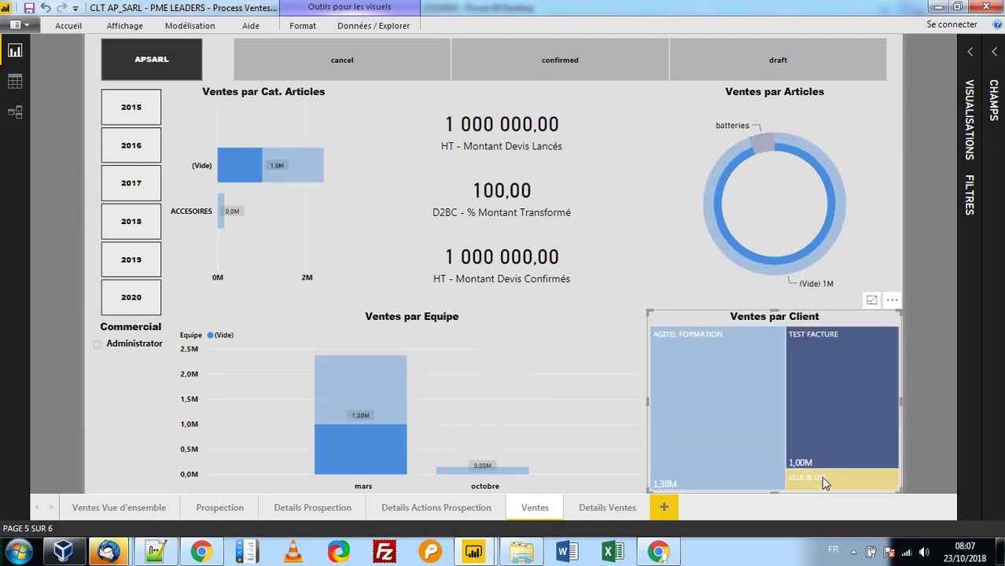
pyautogui.click(825, 485)
pyautogui.click(814, 479)
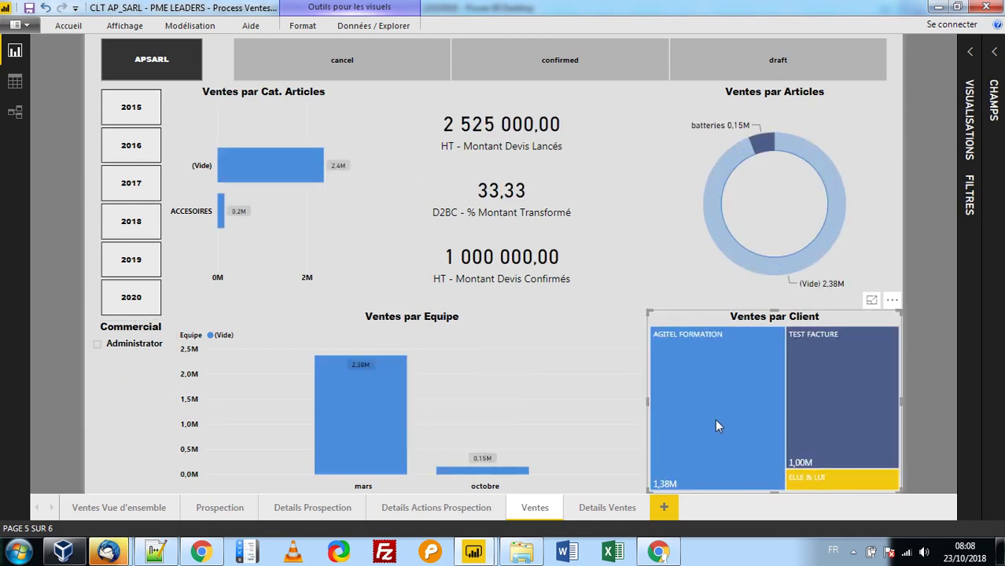
# Open the Details Ventes page and try the confirmed status filter, leaving the Detail Devis/Commandes table unfiltered
pyautogui.click(598, 507)
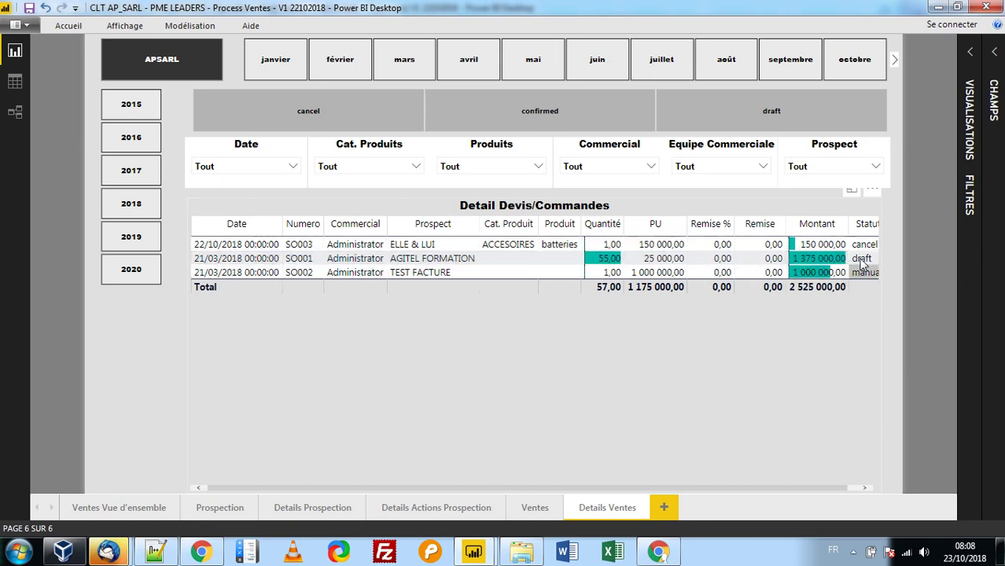
pyautogui.click(490, 124)
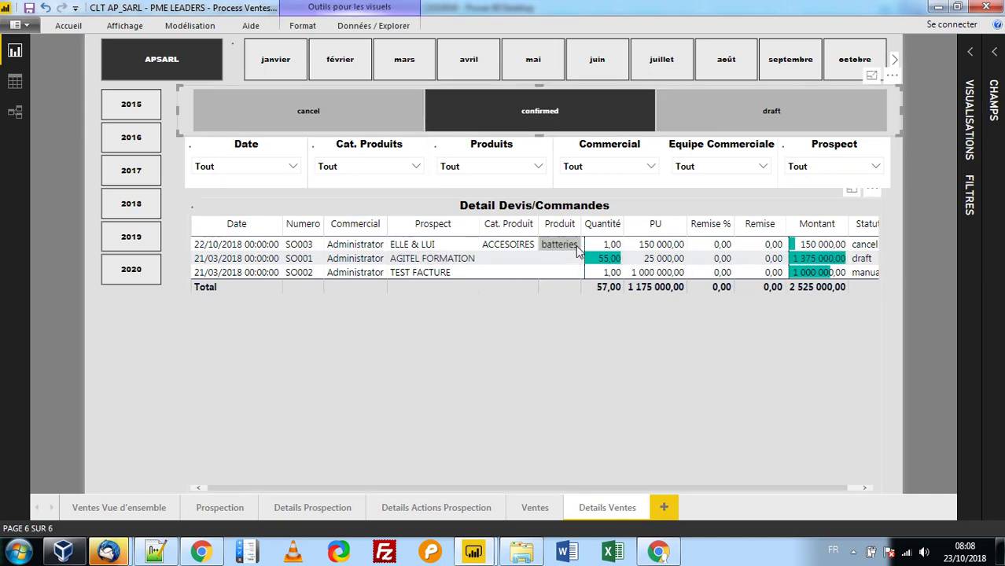
pyautogui.click(539, 111)
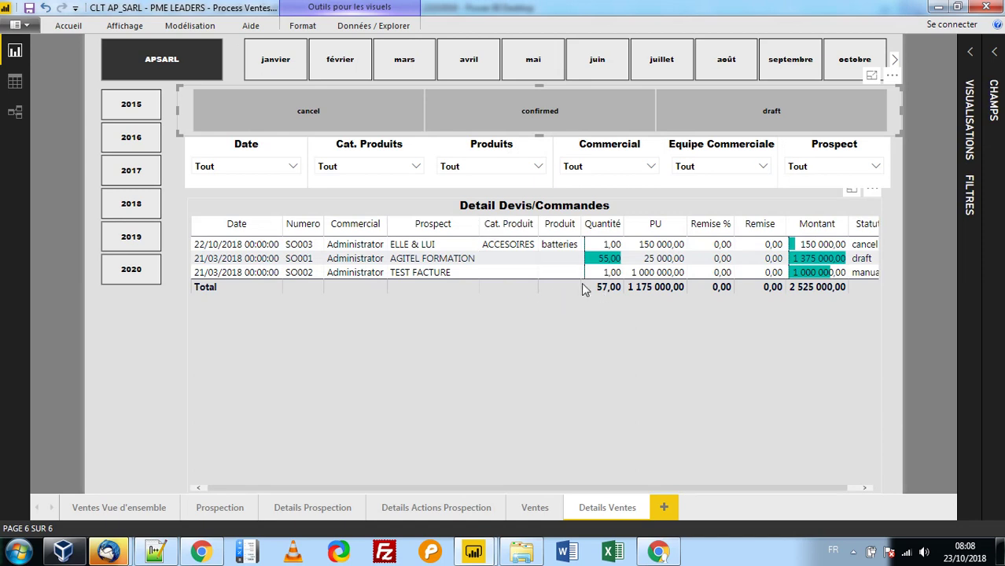
pyautogui.click(50, 66)
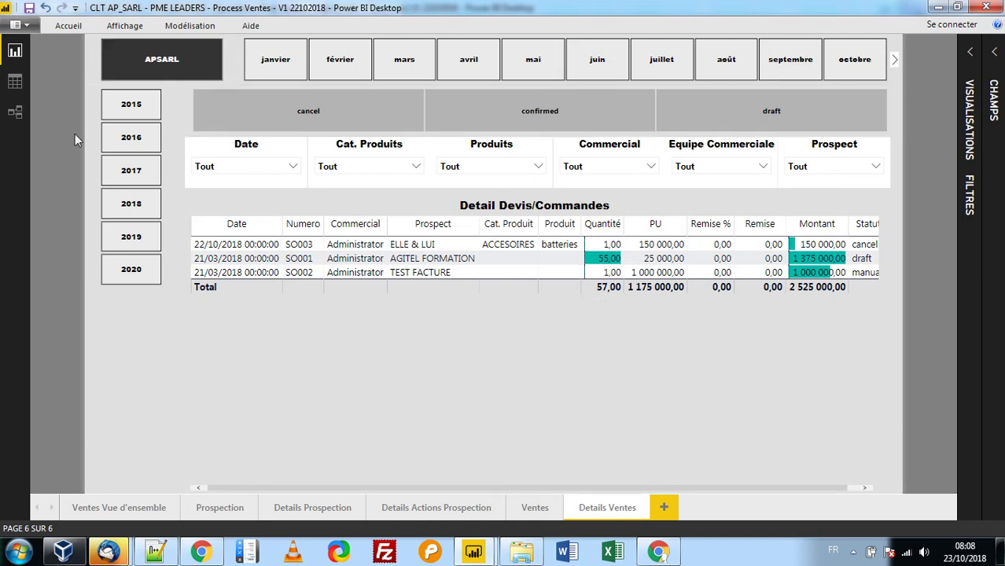
# Page through Ventes Vue d'ensemble and Prospection to the Details Prospection page of the sales report
pyautogui.click(120, 507)
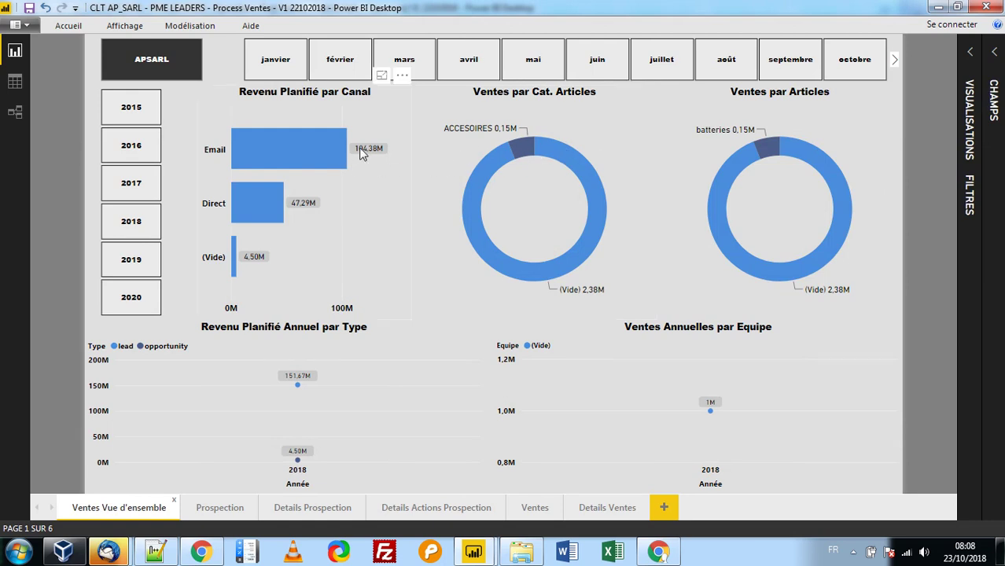
pyautogui.click(215, 509)
pyautogui.click(307, 509)
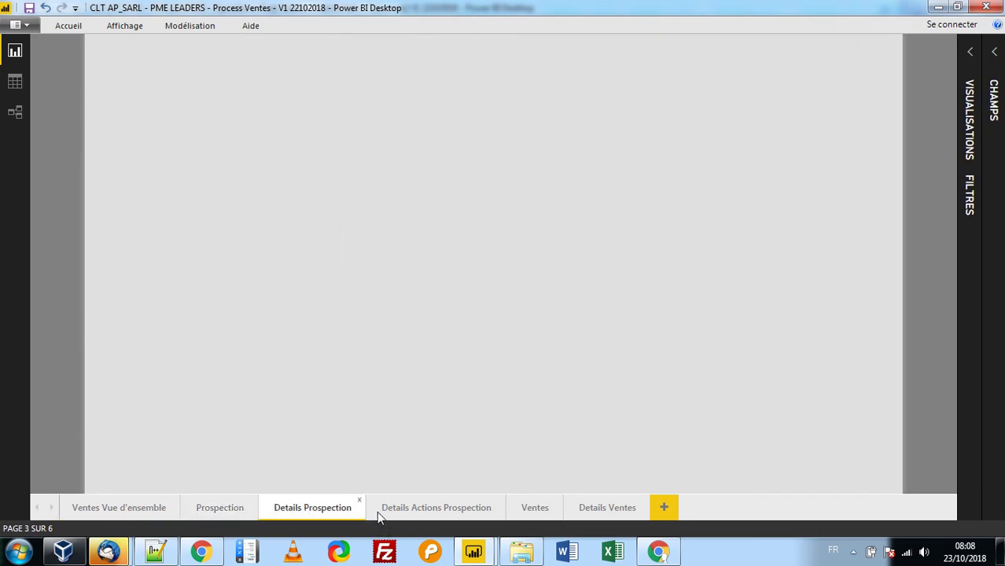
# Switch to the Operations report window and open its Ops Vue d'ensemble page
pyautogui.moveTo(473, 551)
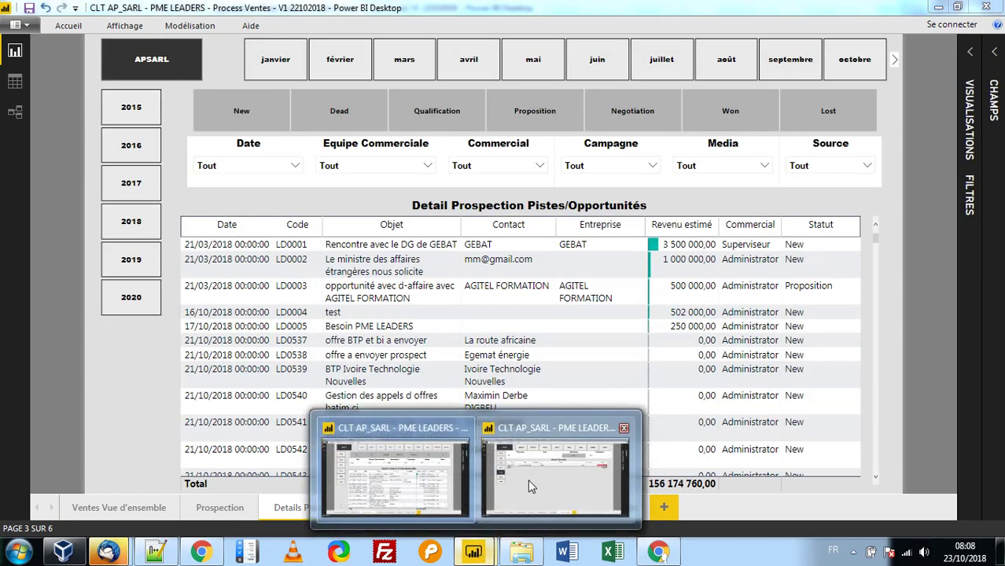
pyautogui.click(524, 489)
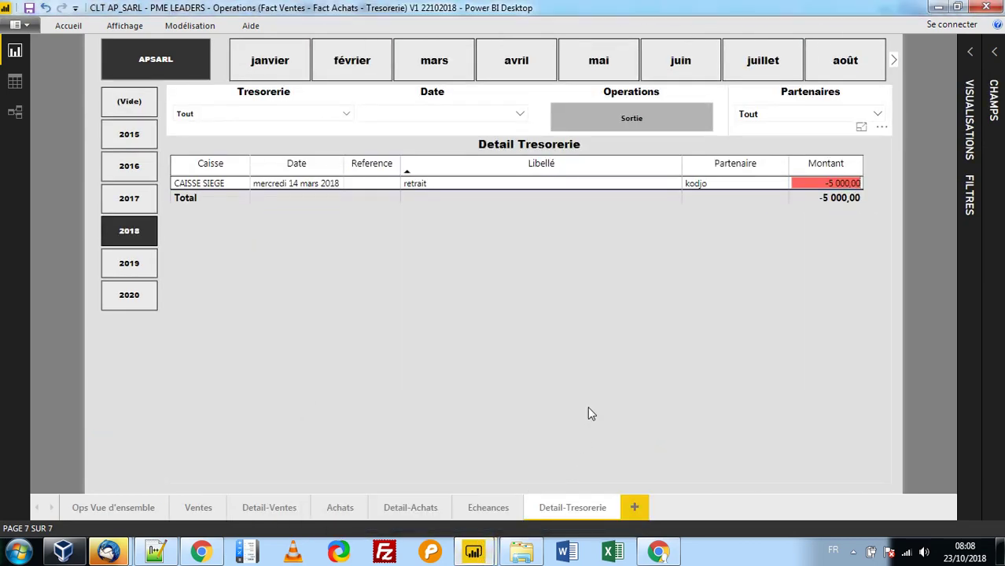
pyautogui.click(115, 508)
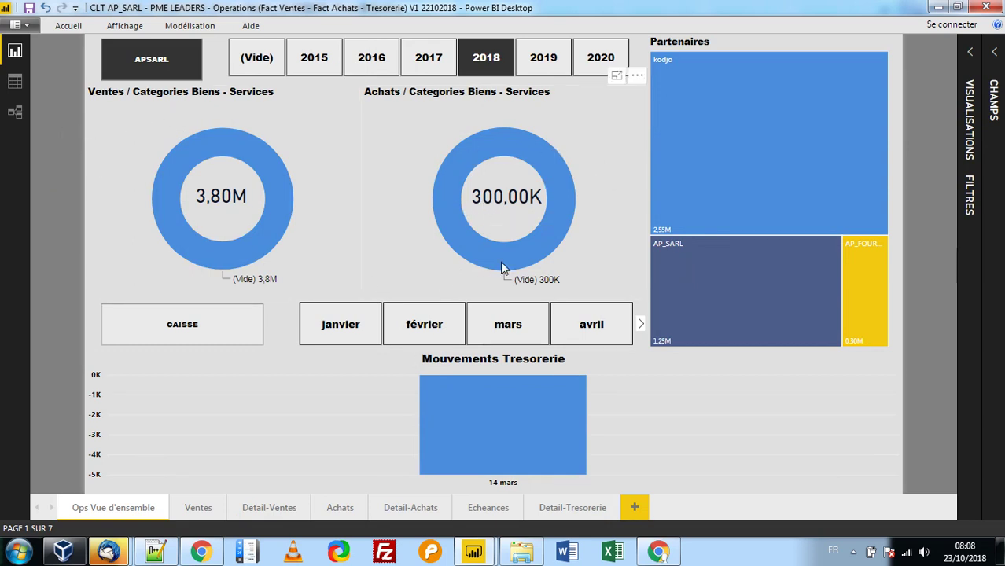
# Browse the month slicer above Mouvements Tresorerie through septembre and back to janvier, leaving no visual selected
pyautogui.click(641, 326)
pyautogui.click(641, 326)
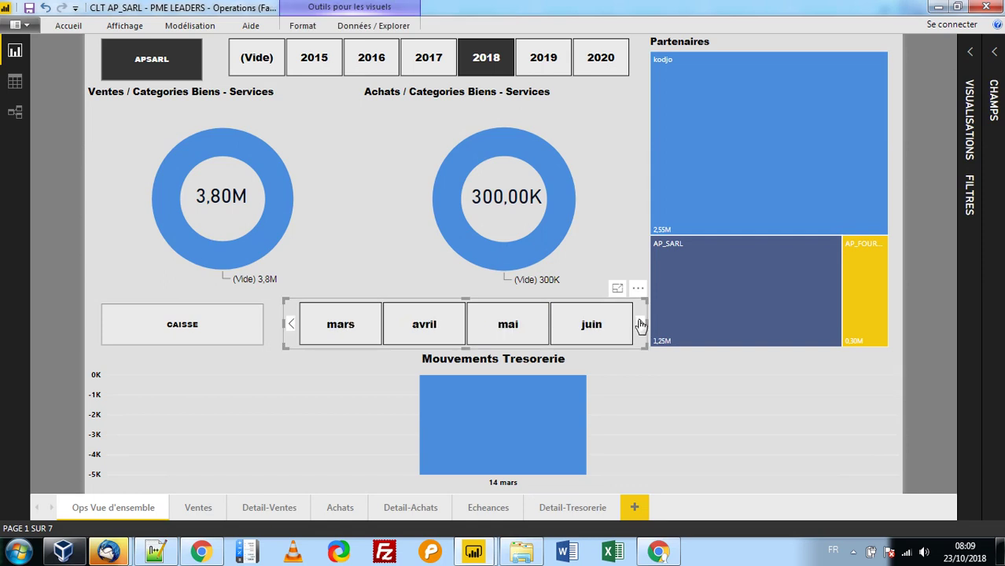
pyautogui.click(641, 326)
pyautogui.click(641, 325)
pyautogui.click(641, 325)
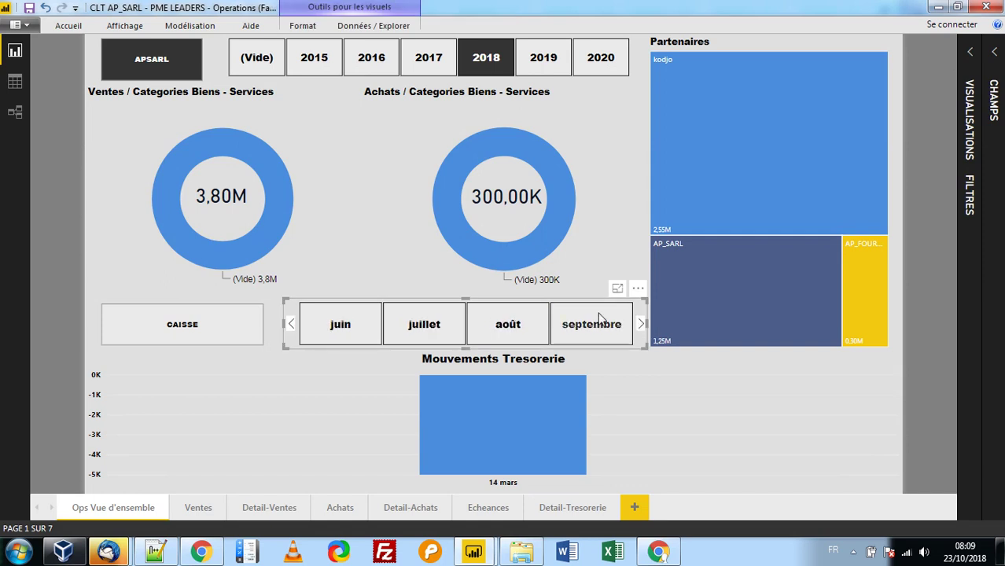
pyautogui.click(292, 326)
pyautogui.click(292, 326)
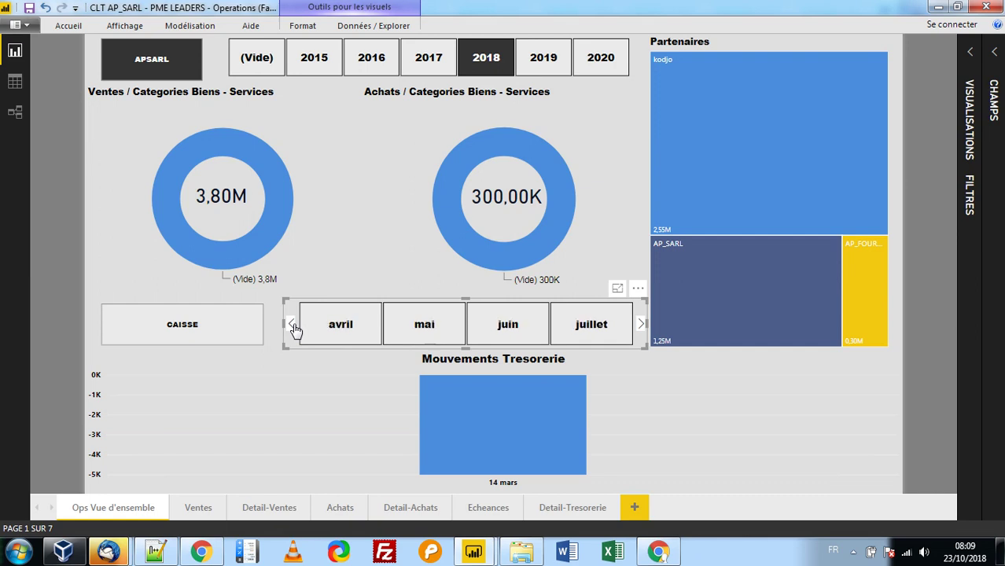
pyautogui.click(293, 326)
pyautogui.click(293, 326)
pyautogui.click(292, 326)
pyautogui.click(57, 64)
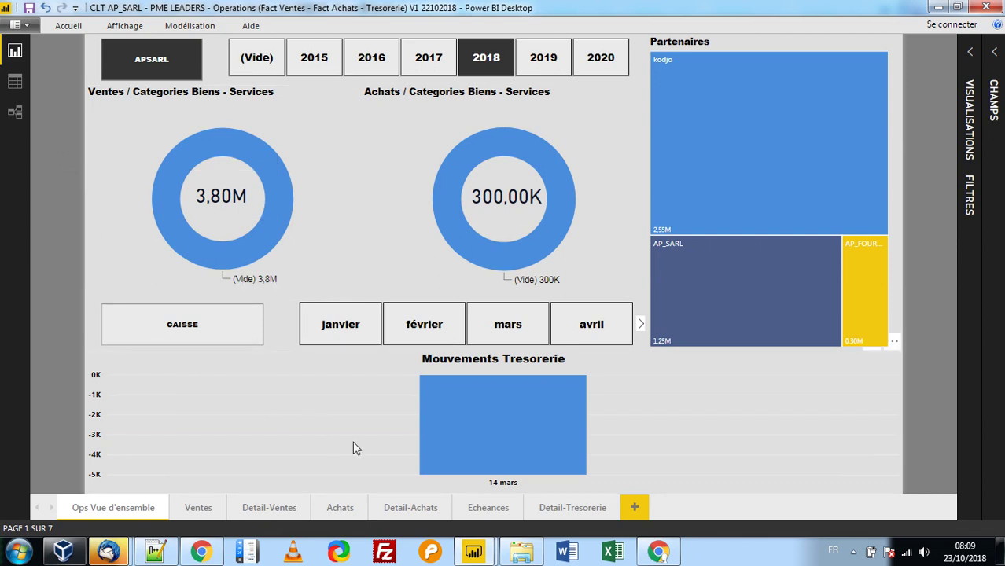
# View the Detail-Tresorerie page and return to the Ops Vue d'ensemble page
pyautogui.click(560, 513)
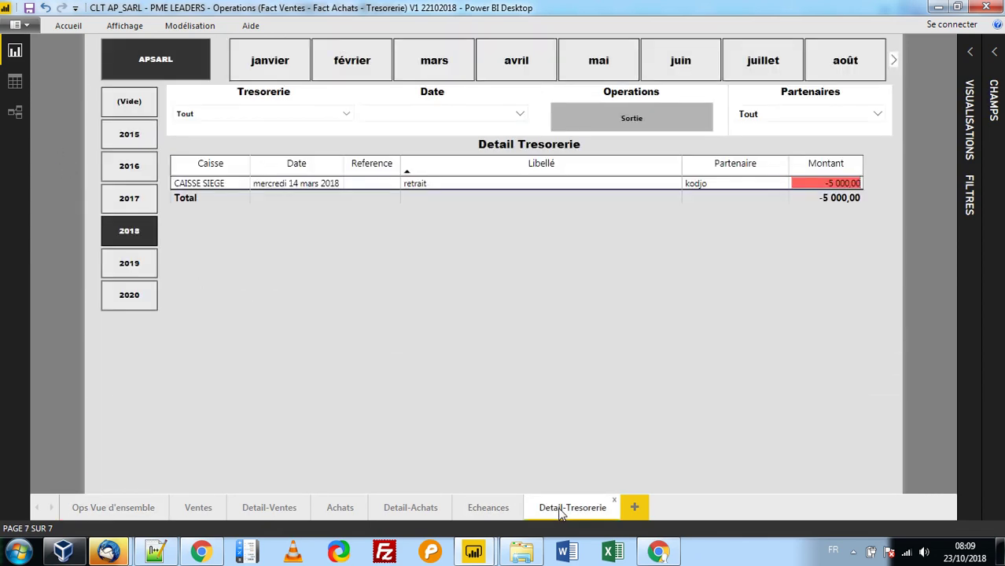
pyautogui.click(94, 506)
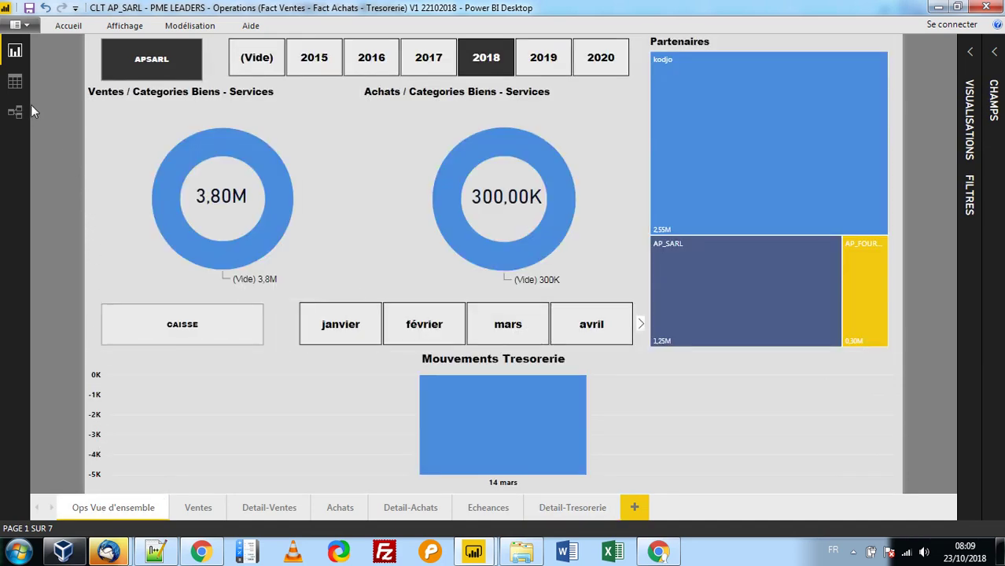